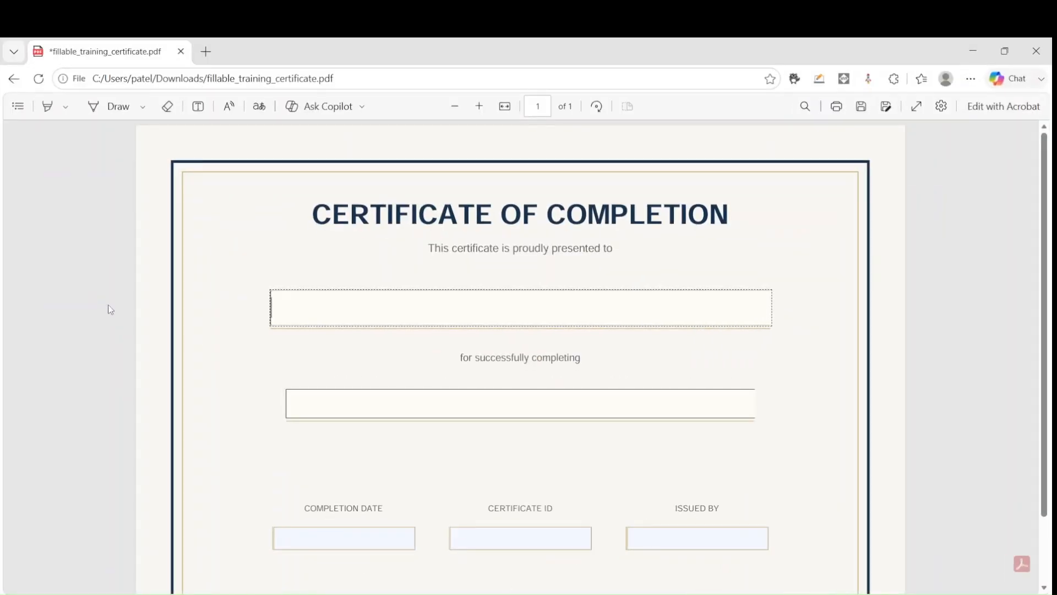
Bring up the blank fillable_training_certificate.pdf form beside Copilot Studio
click(156, 295)
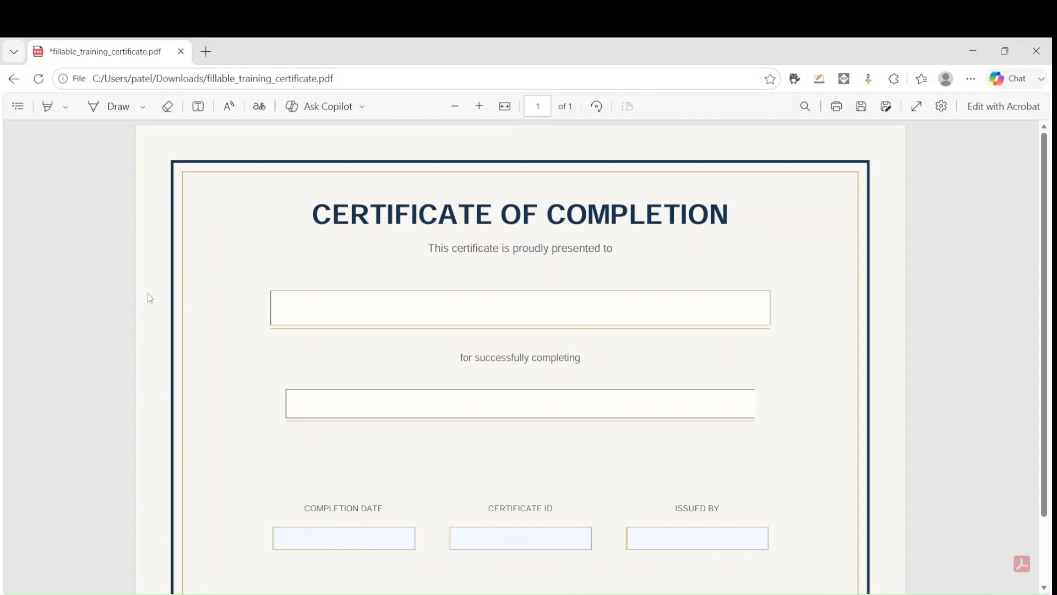
Test-fill the recipient name, course, completion date, certificate ID and issued-by fields with sample text
drag(320, 215, 709, 216)
click(507, 293)
text(oihgawdihfDEF)
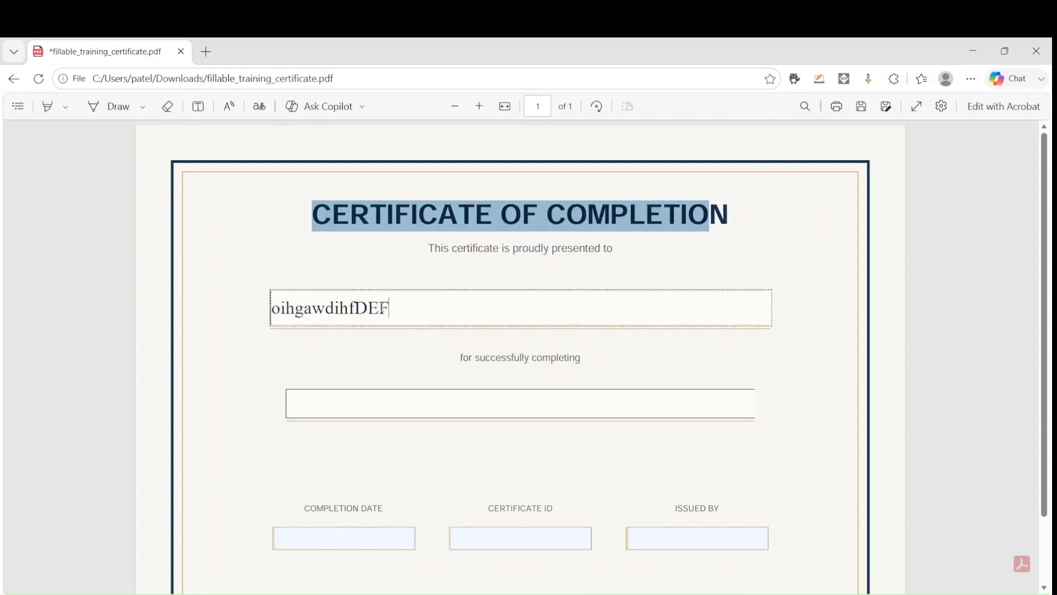
click(379, 406)
text(FSADFDSFSDAF)
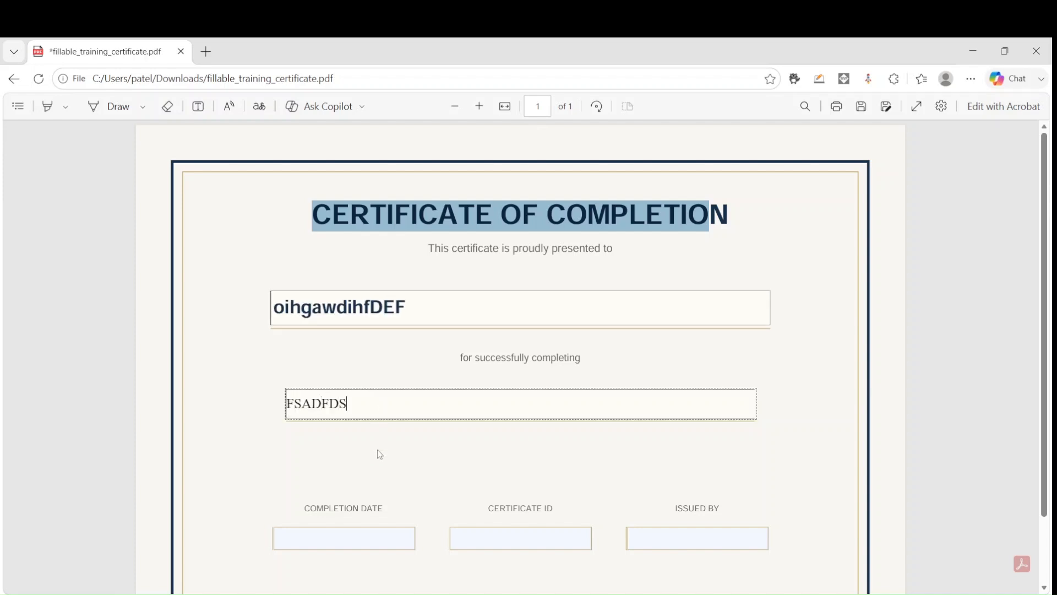
click(335, 544)
text(FSDAFADSF)
click(519, 536)
text(FSADFDSAF)
click(666, 533)
text(FADSFSDAF)
Clear the sample text from all five certificate fields and minimize the PDF window
key(ctrl+a)
key(BackSpace)
click(569, 541)
key(ctrl+a)
key(BackSpace)
click(401, 536)
key(ctrl+a)
key(BackSpace)
click(408, 405)
key(ctrl+a)
key(BackSpace)
click(425, 315)
key(ctrl+a)
key(BackSpace)
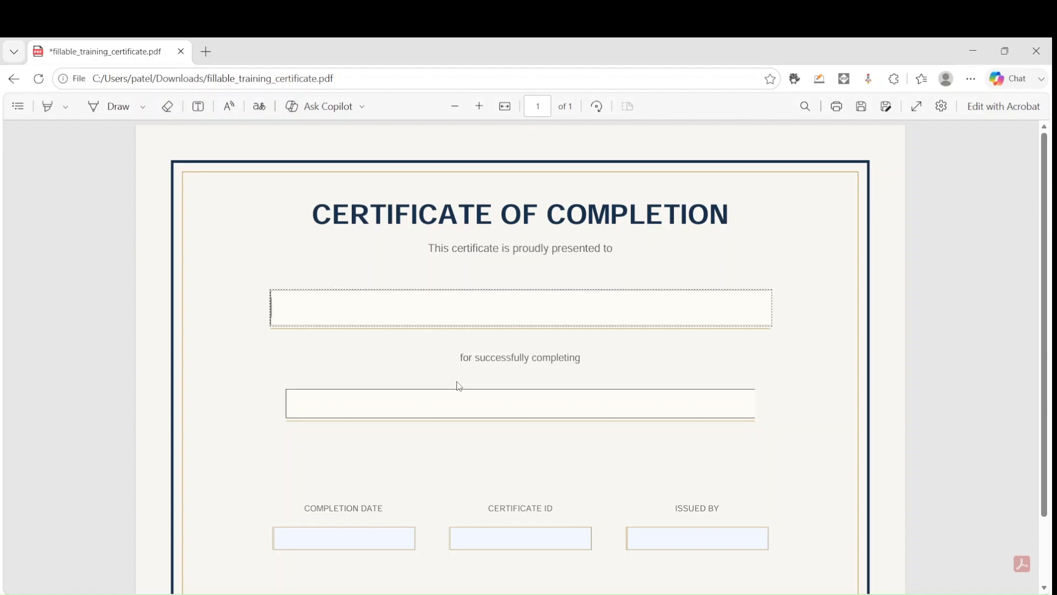
click(973, 50)
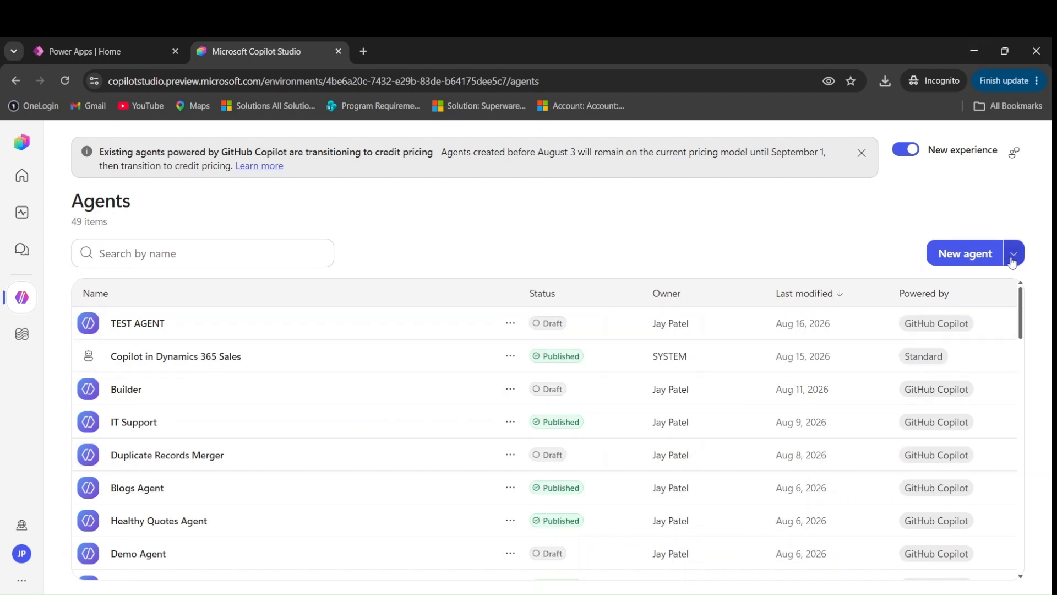
Create a new agent, leave it Untitled, and move into its Instructions editor
click(932, 253)
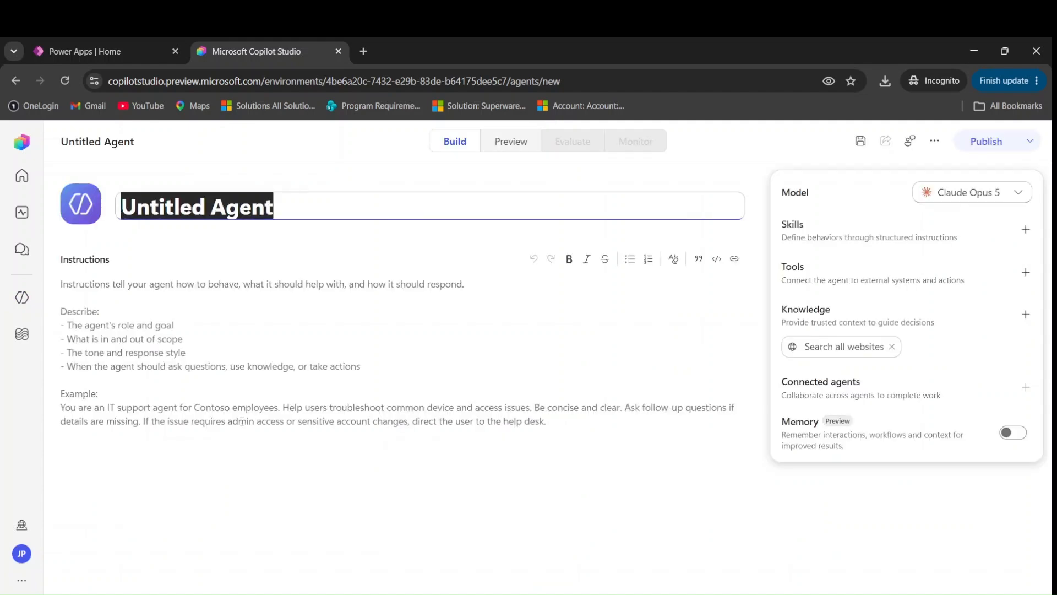
click(244, 417)
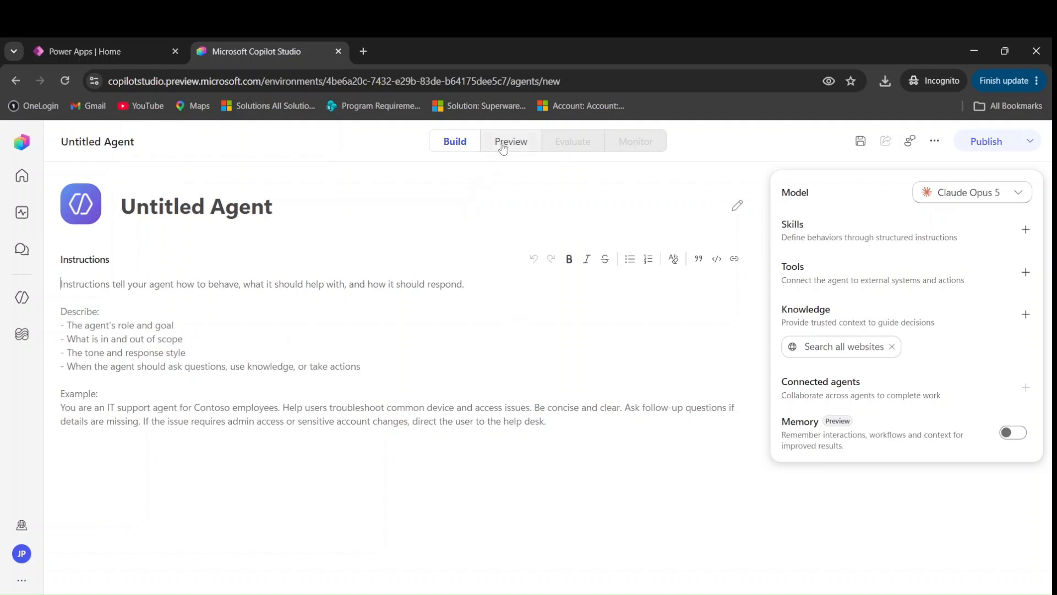
In the Preview chat, begin a request to build a certificate generator skill from the provided asset
click(504, 147)
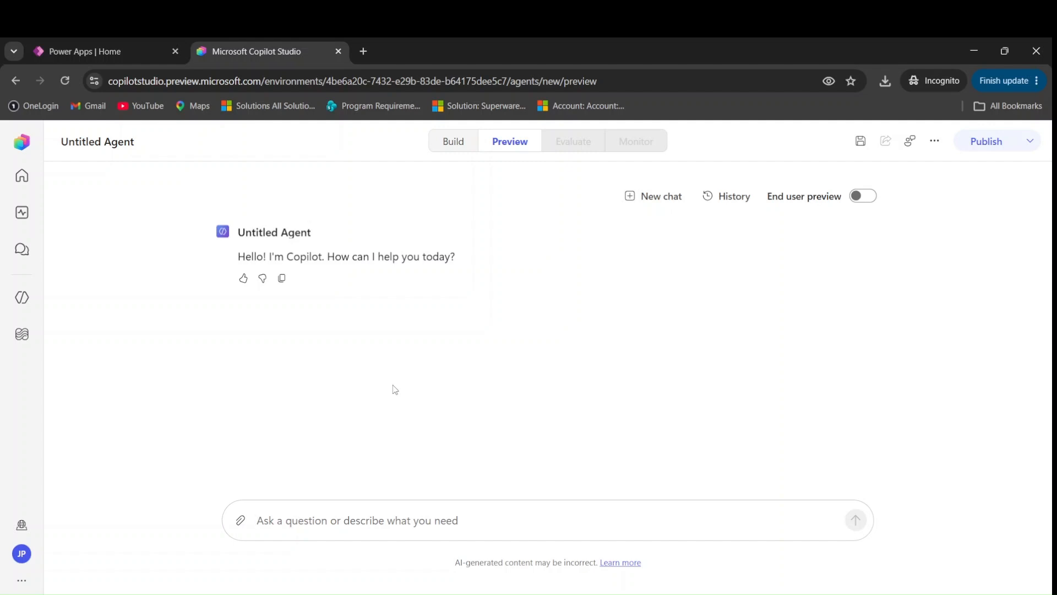
text(I w)
key(BackSpace)
key(BackSpace)
key(BackSpace)
text(I want to build a certifi)
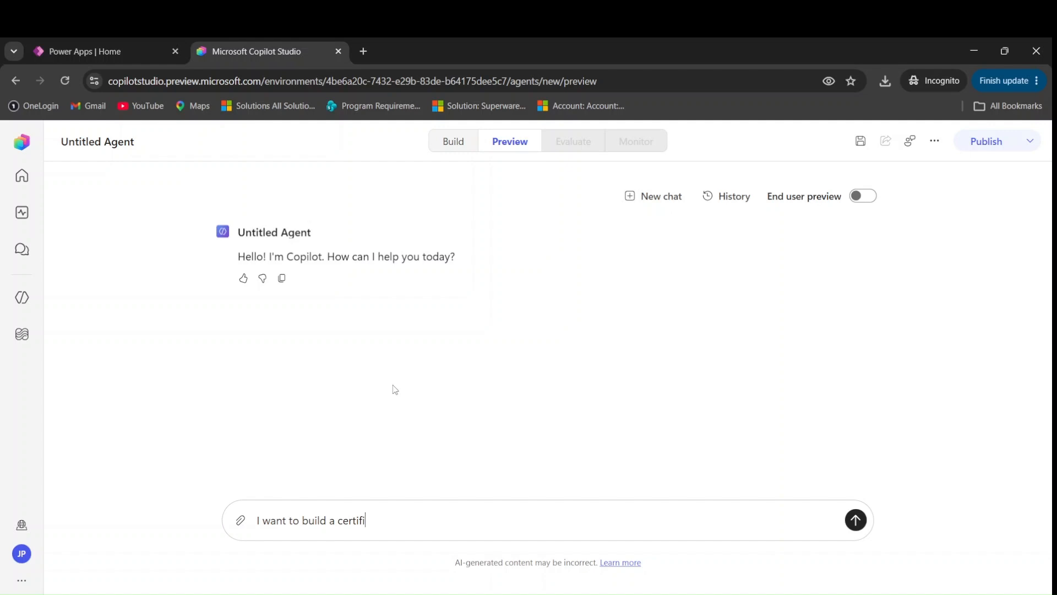
text(cate generator skill, and a)
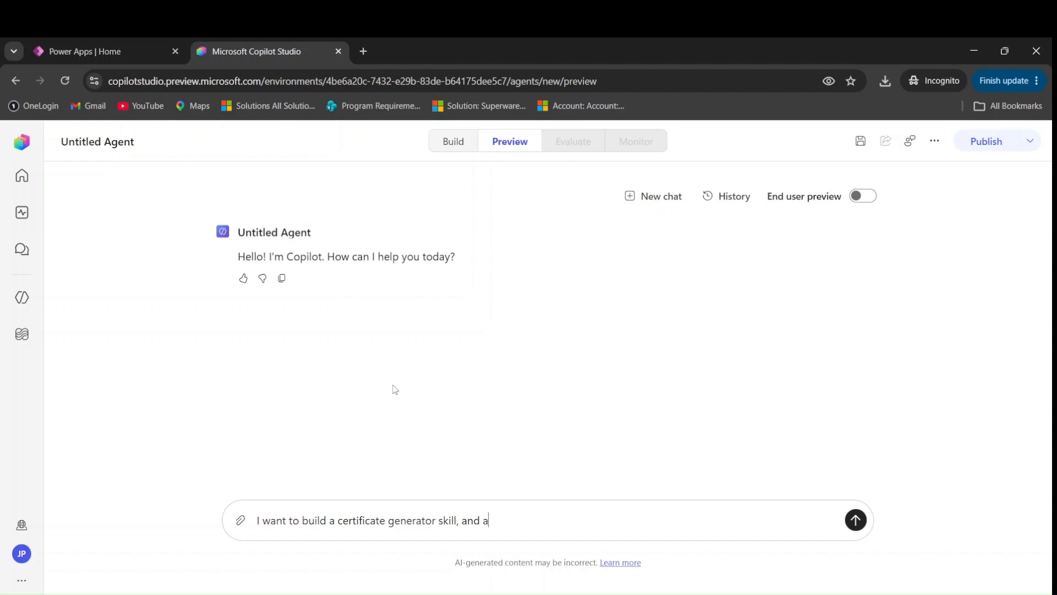
text(s an asset I have provided you one fillable certi)
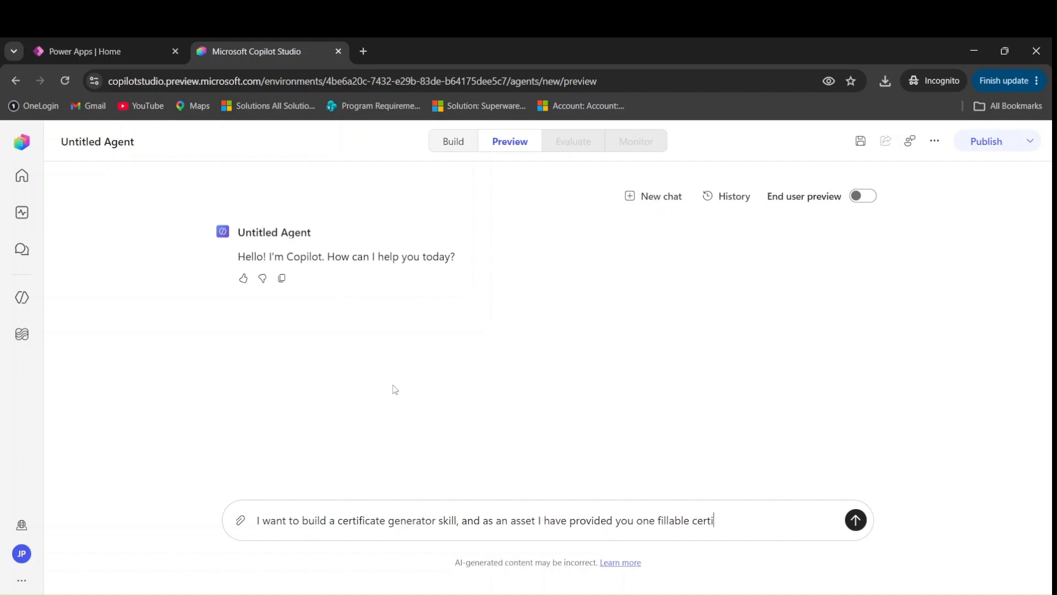
text(ficate template, and everytime)
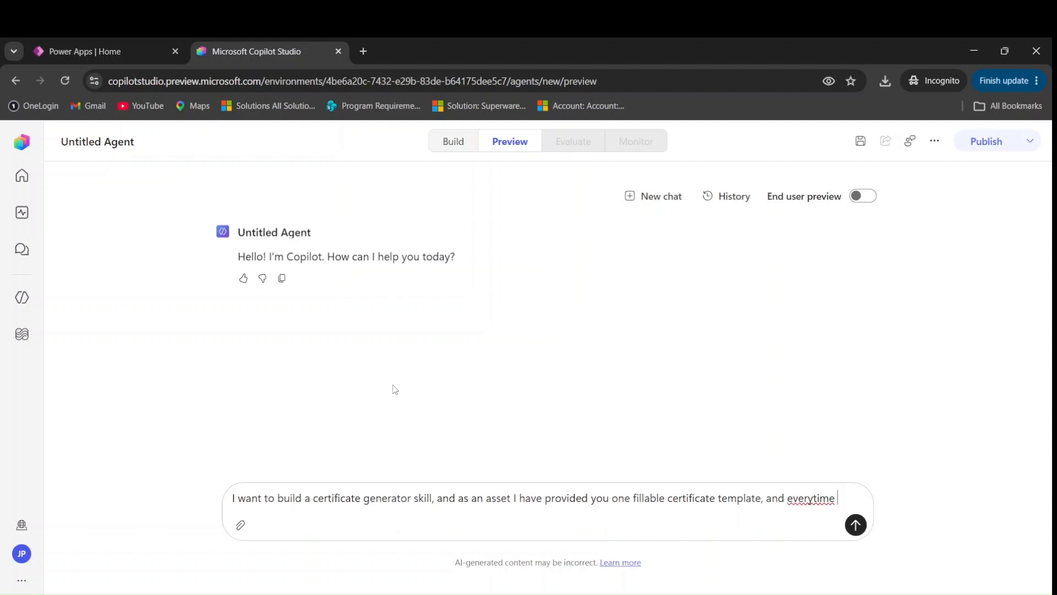
key(BackSpace)
Add that user-provided details must be filled into the certificate template PDF
text(the user w)
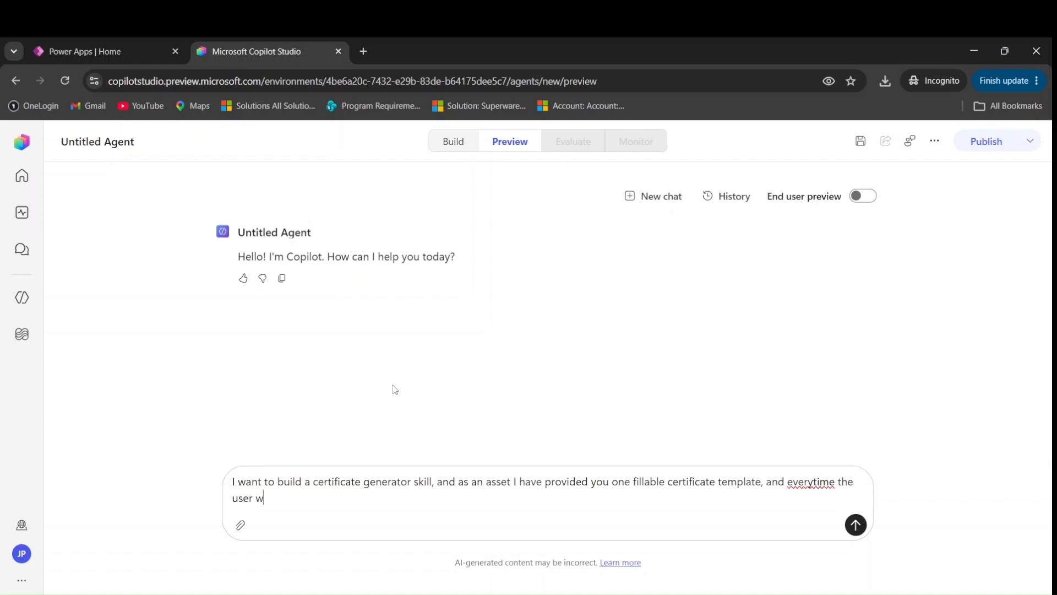
text(ill provide you those fillable details,)
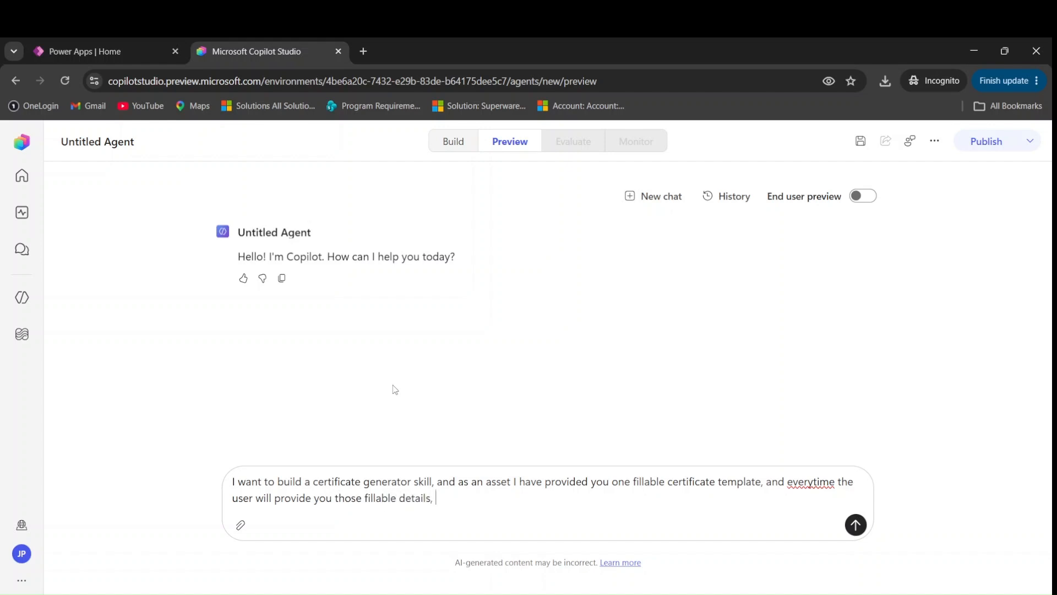
text( uyo)
key(BackSpace)
key(BackSpace)
key(BackSpace)
text(you ha)
text(o fill those details in the certif)
text(cat)
key(BackSpace)
key(BackSpace)
key(BackSpace)
text(if)
key(BackSpace)
text(cate)
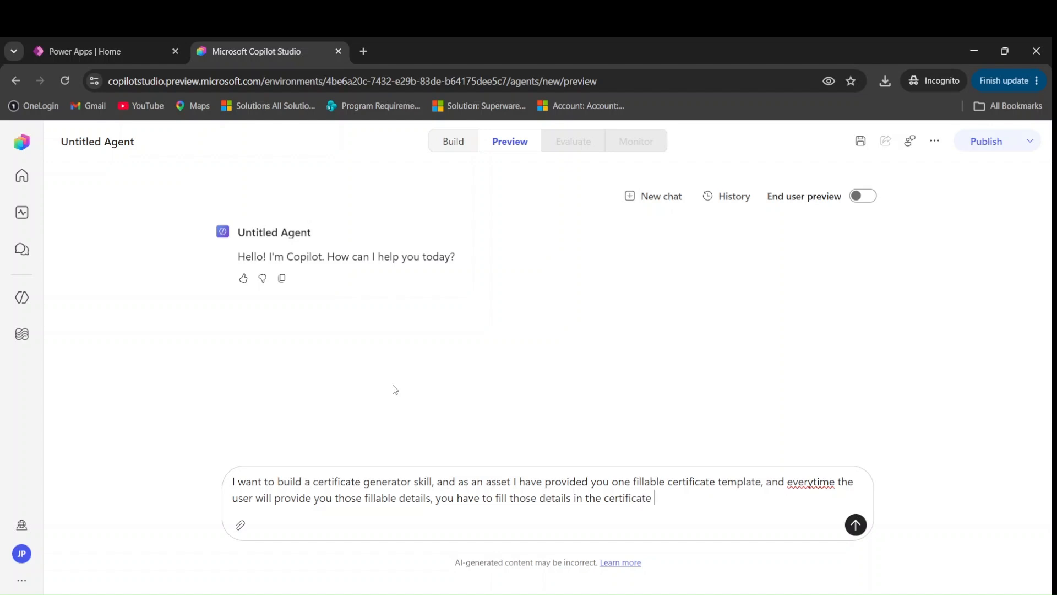
text( template pdf,)
Reword 'you have' to 'skill has' and add that the filled PDF goes to the user
click(334, 499)
key(ctrl+BackSpace)
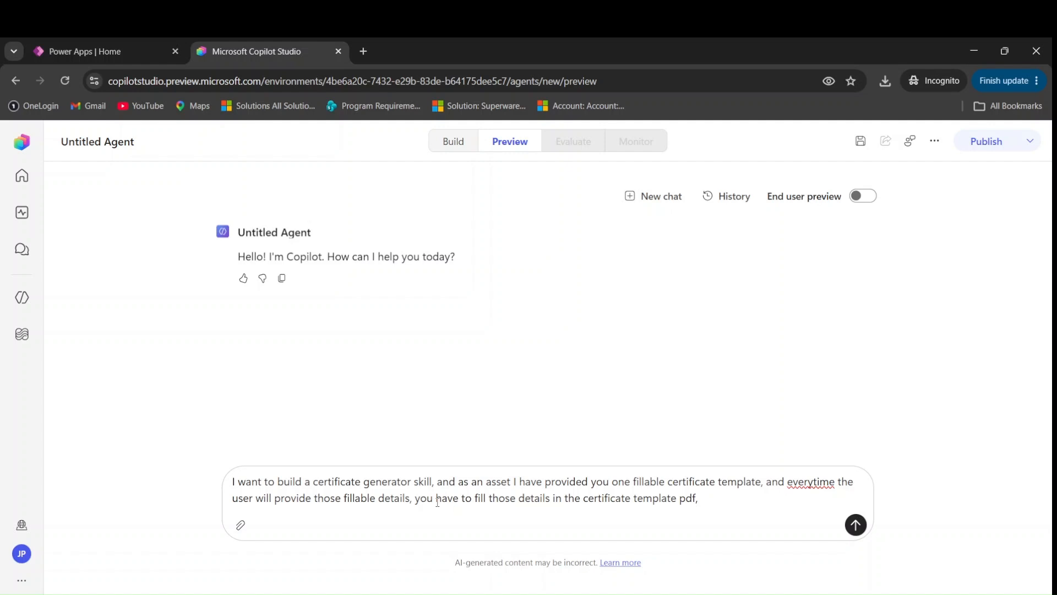
key(ctrl+BackSpace)
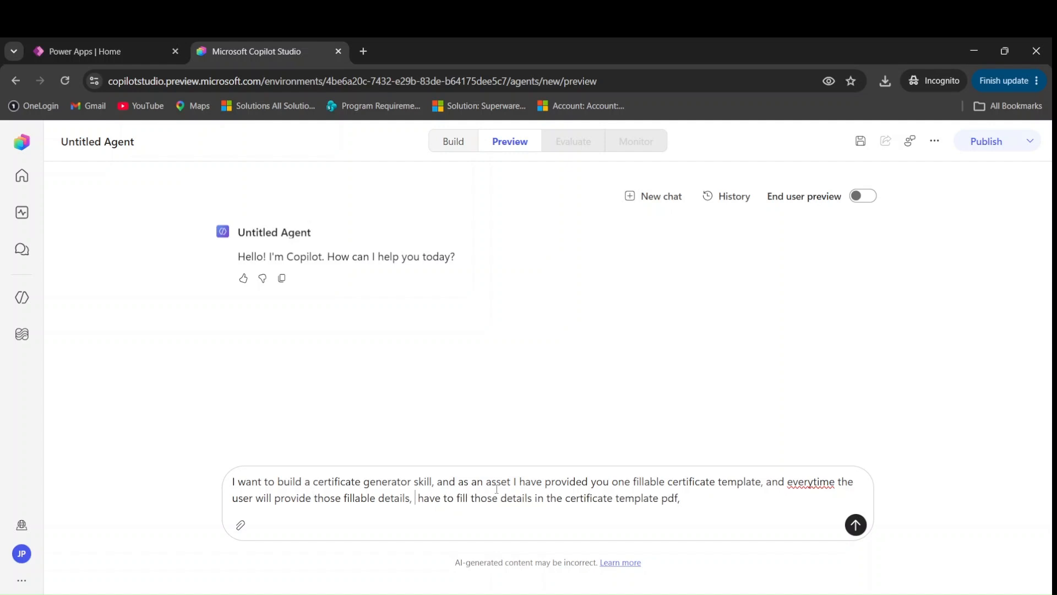
text(skill)
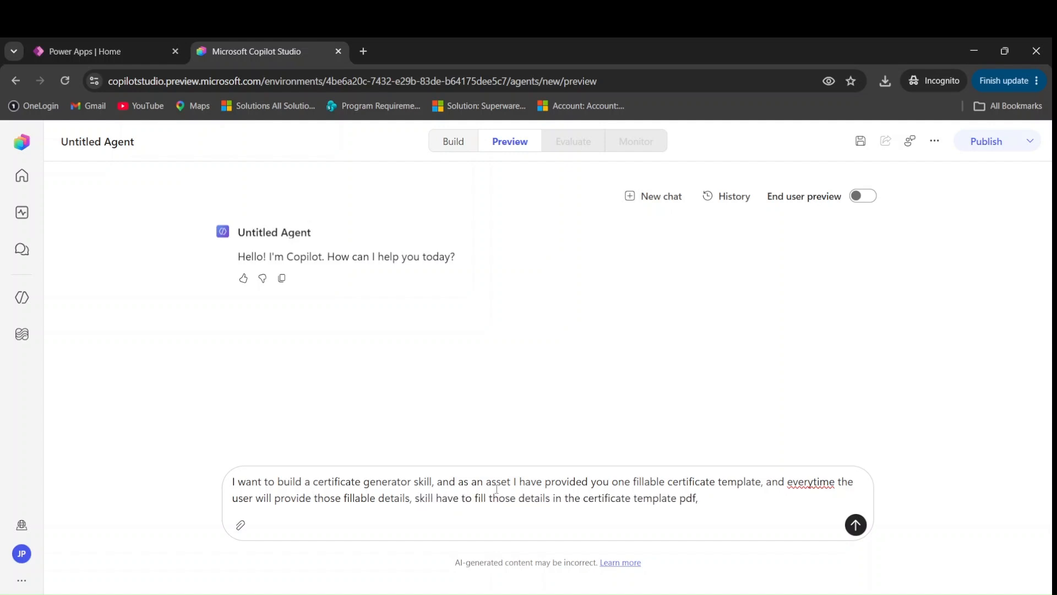
click(451, 498)
text(s)
key(Delete)
key(Delete)
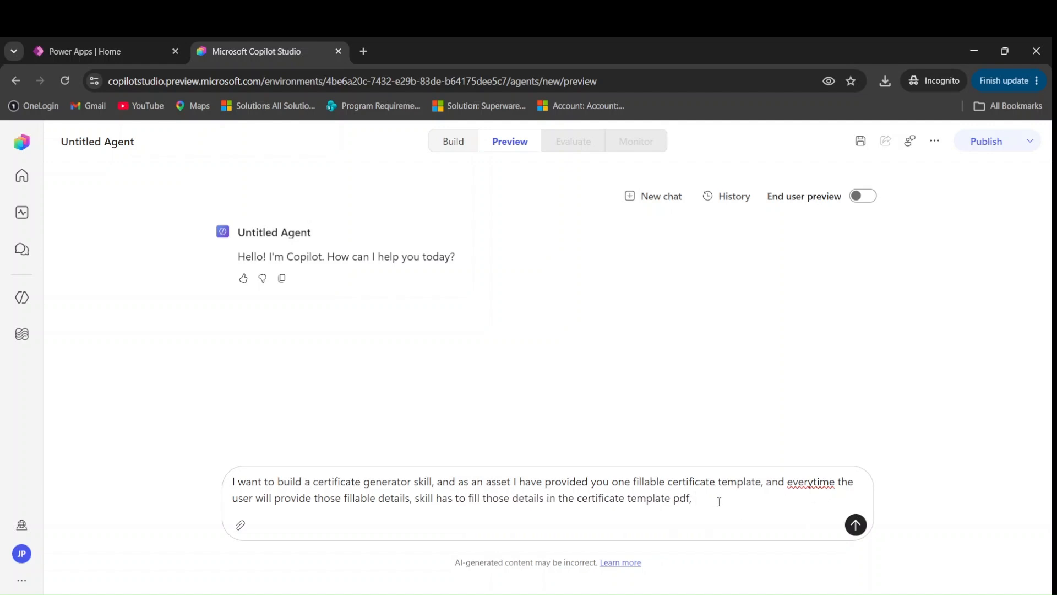
text(and then provide that pdf to the userf)
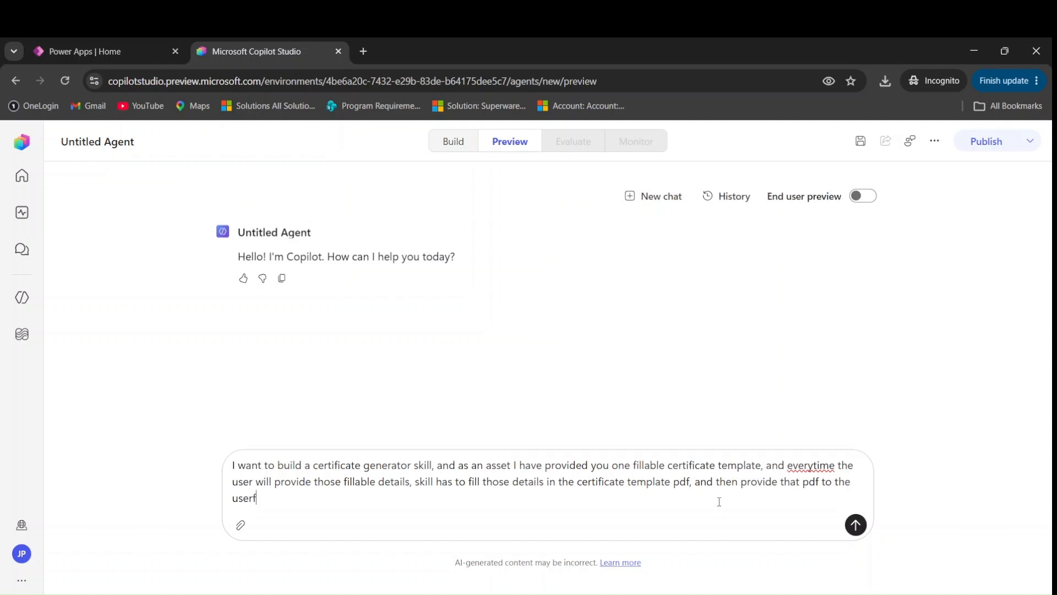
key(BackSpace)
Specify the recepient_name.pdf file-name format and request a downloadable zip that will contain the output
text(. The name of the pdf file )
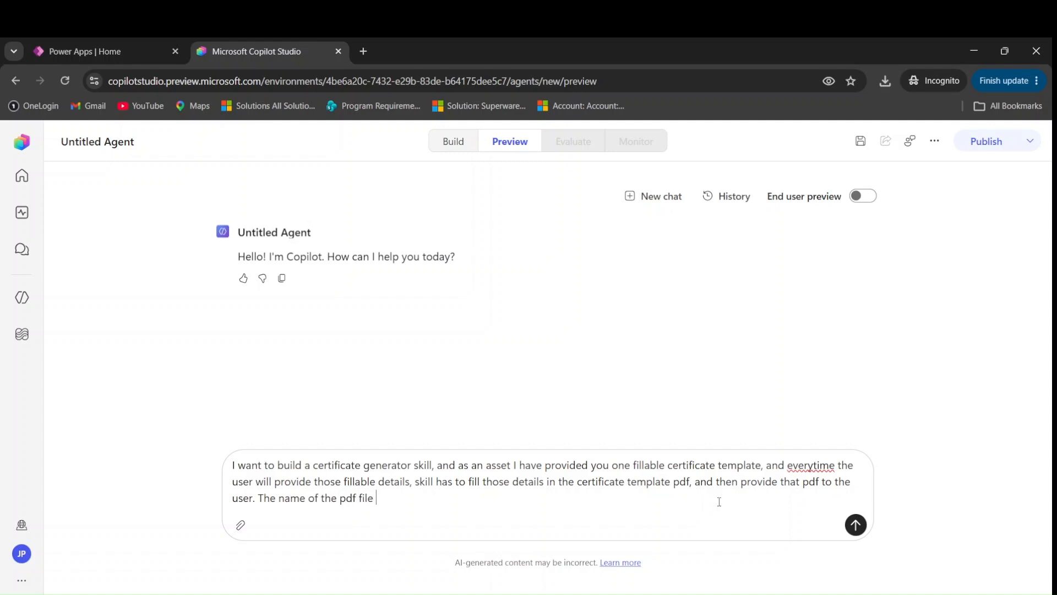
text(which the skill will generate )
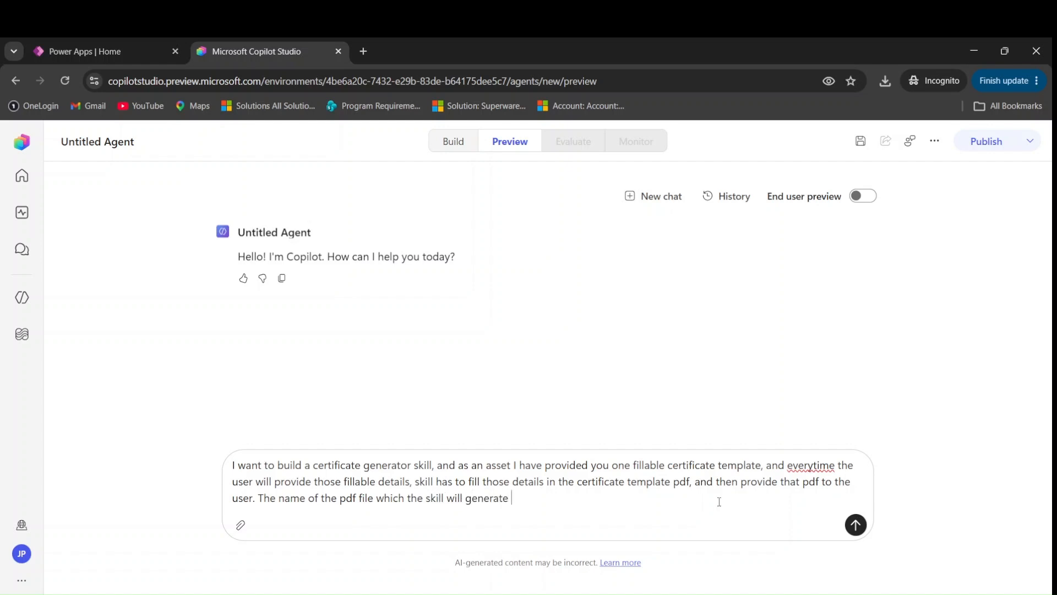
text(should be in this format: )
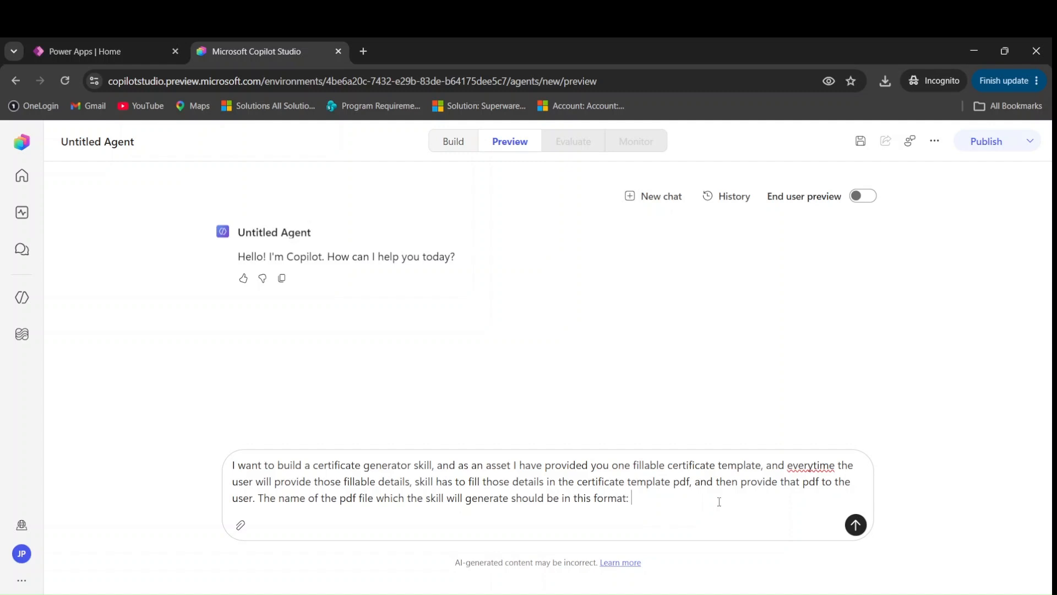
text(recepient_name.pdf. You need )
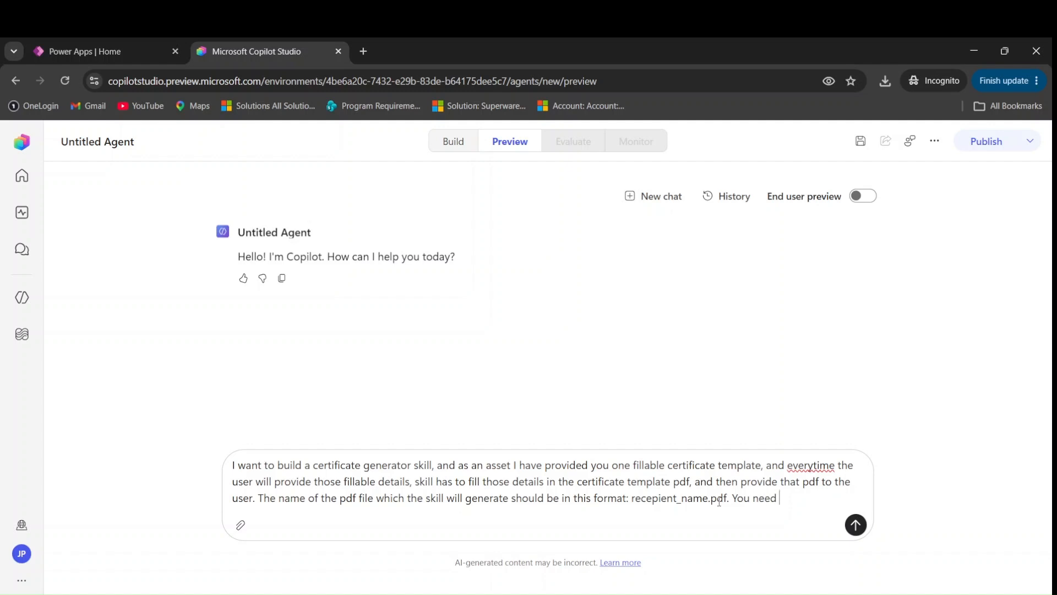
text(to provide me a down)
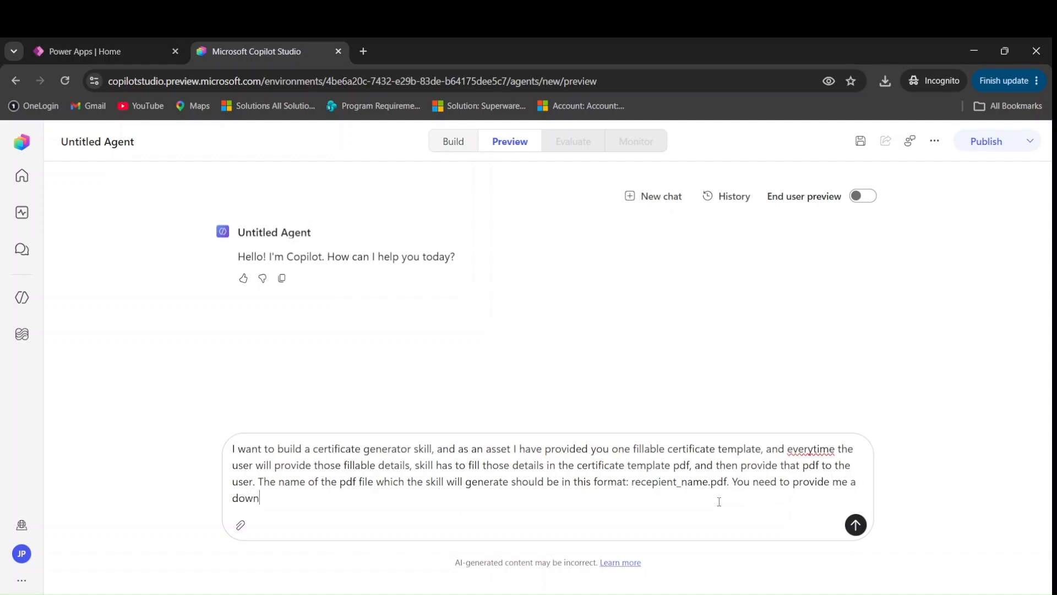
text(able)
key(BackSpace)
key(BackSpace)
key(BackSpace)
key(BackSpace)
text(lodable zip file which )
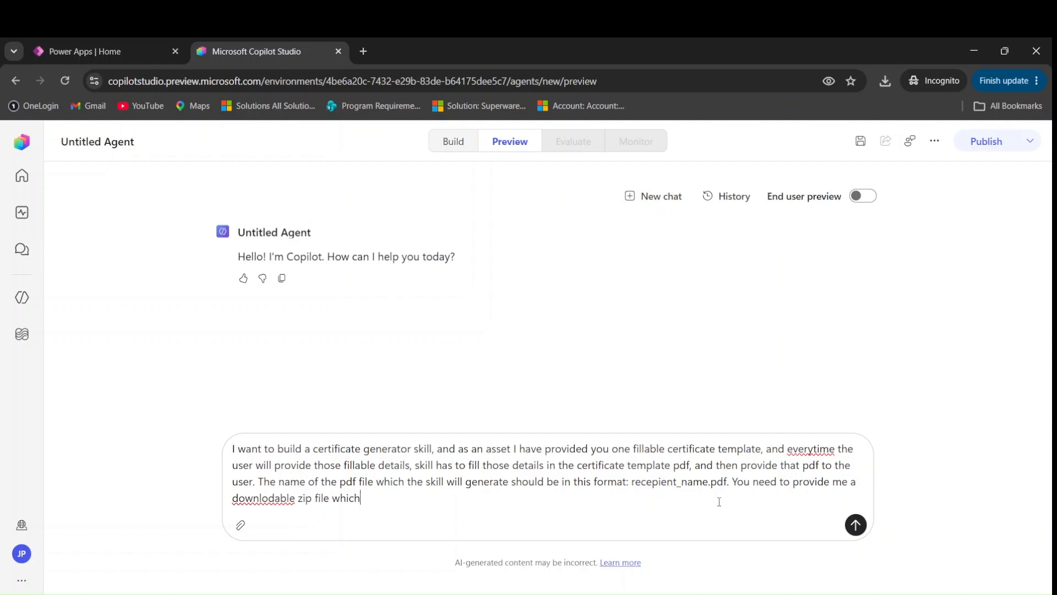
text(contains)
key(BackSpace)
key(BackSpace)
key(BackSpace)
key(BackSpace)
key(BackSpace)
key(BackSpace)
key(BackSpace)
key(BackSpace)
text(will contain)
Fix the spelling of 'downloadable' and finish the request asking for SKILL.md and supporting scripts
click(274, 498)
text(a)
click(438, 497)
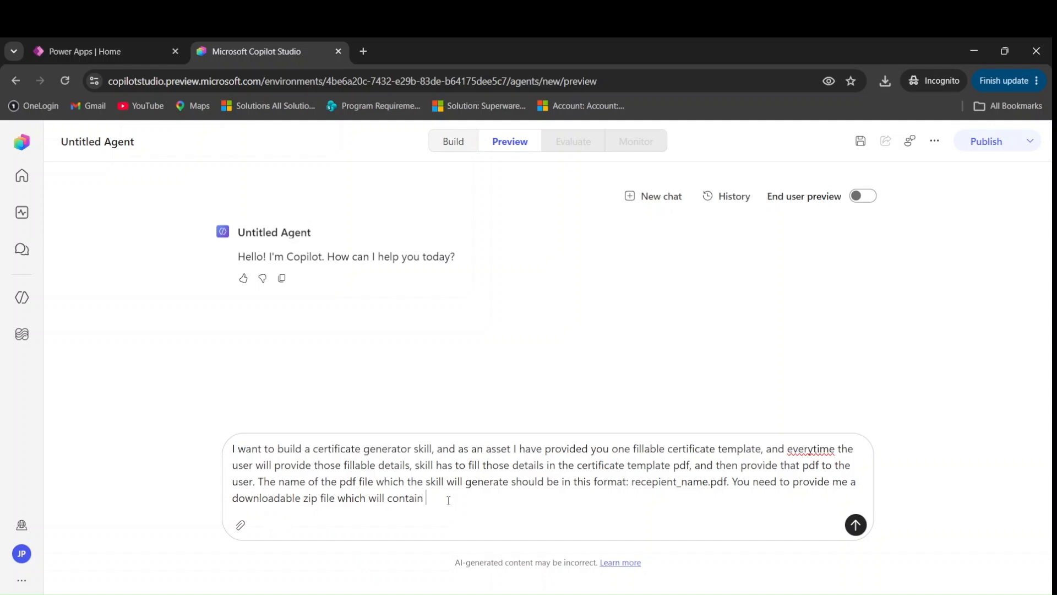
text(the SKILL.md file and the supp)
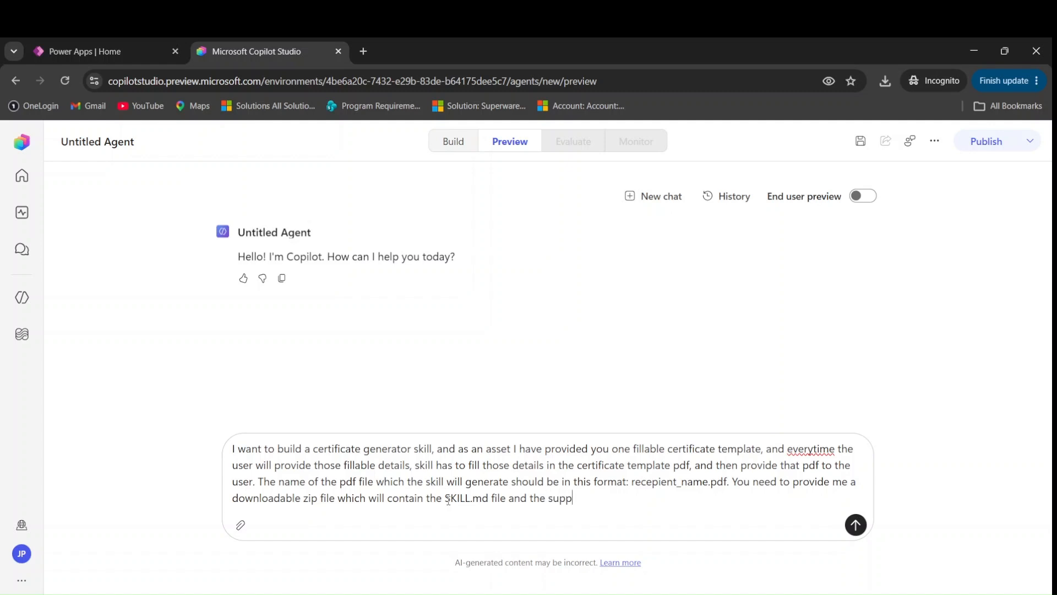
text(orted scripts to perform)
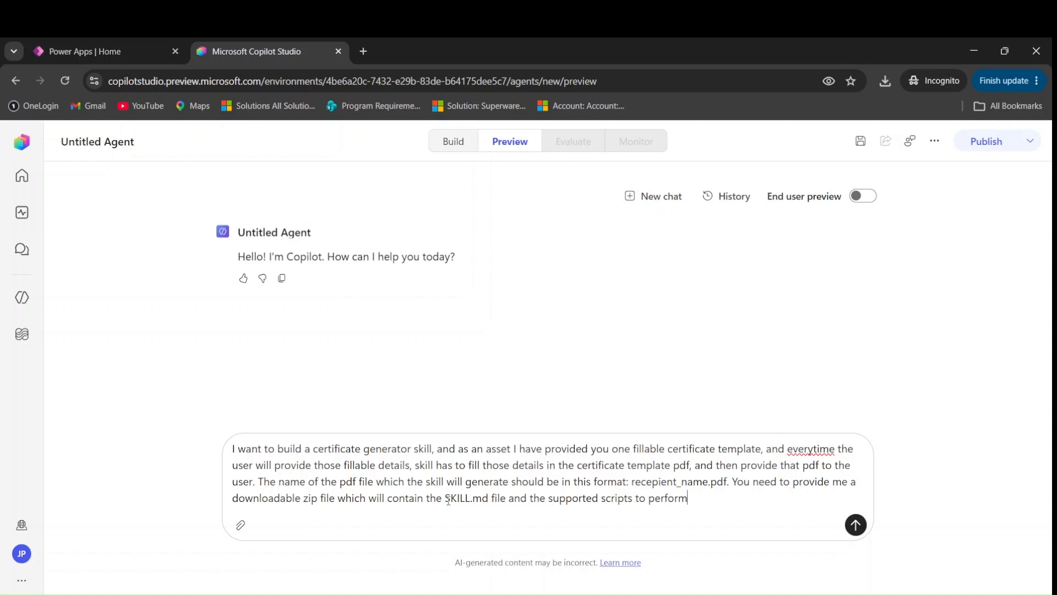
text( the task.)
double_click(448, 503)
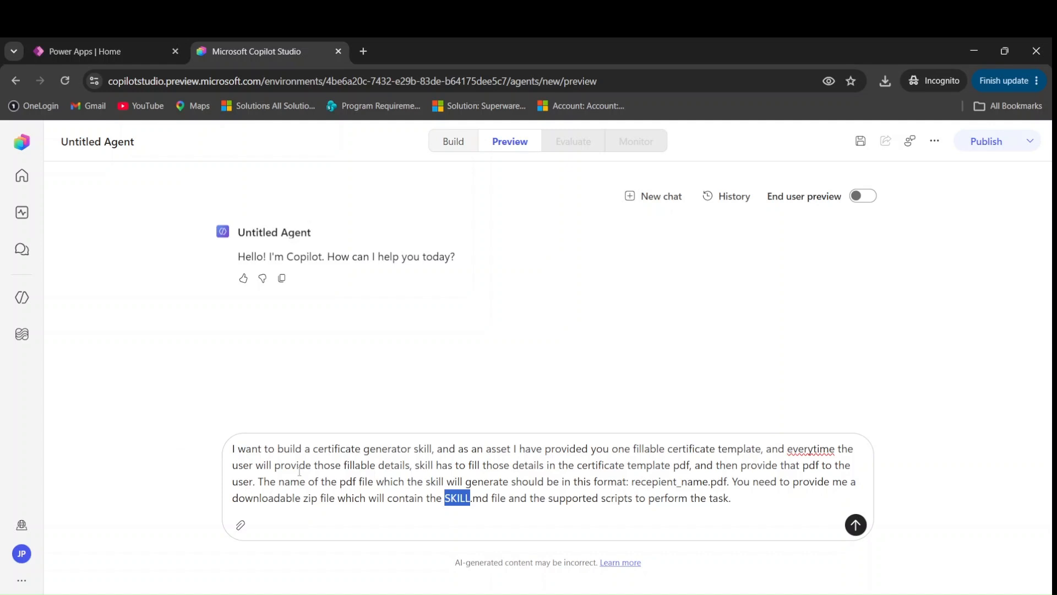
drag(448, 448, 545, 448)
Attach fillable_training_certificate.pdf to the request and send it to the agent
click(567, 448)
click(237, 531)
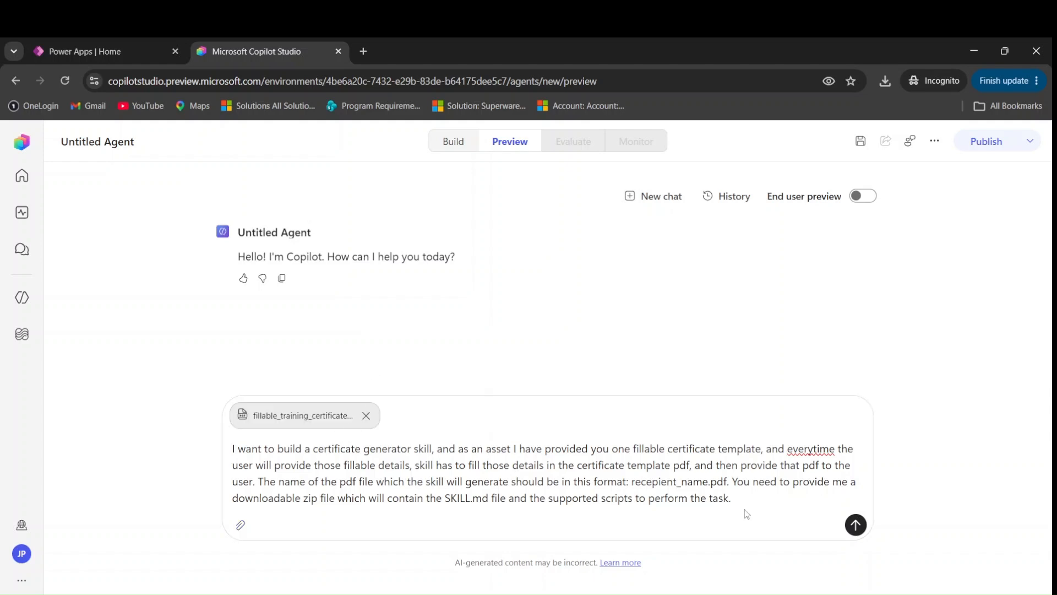
click(855, 524)
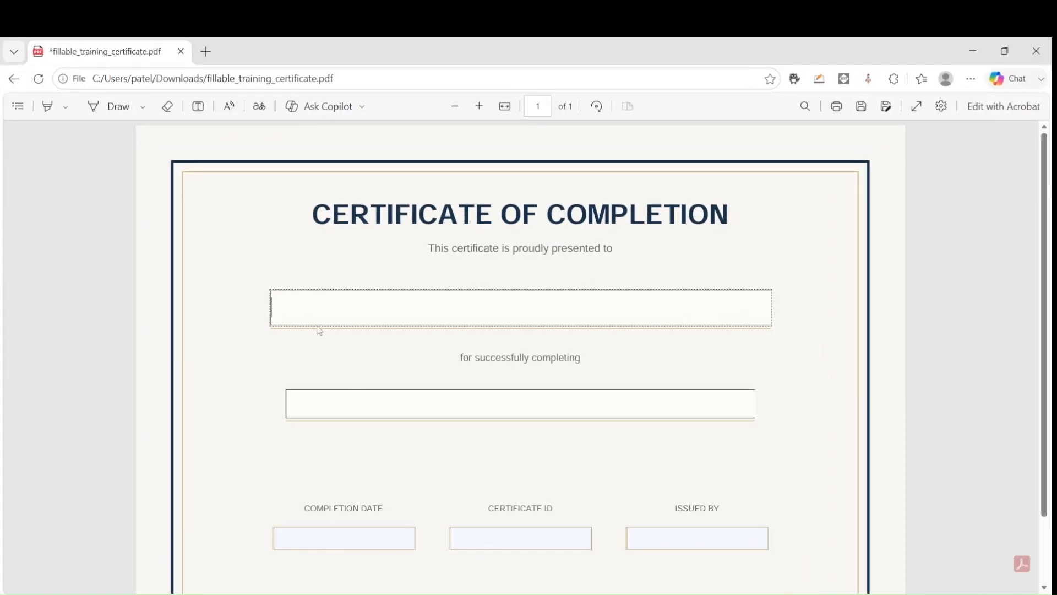
Check that the template's Completion Date, Certificate ID and Issued By fields are fillable
scroll(315, 311, down, 3)
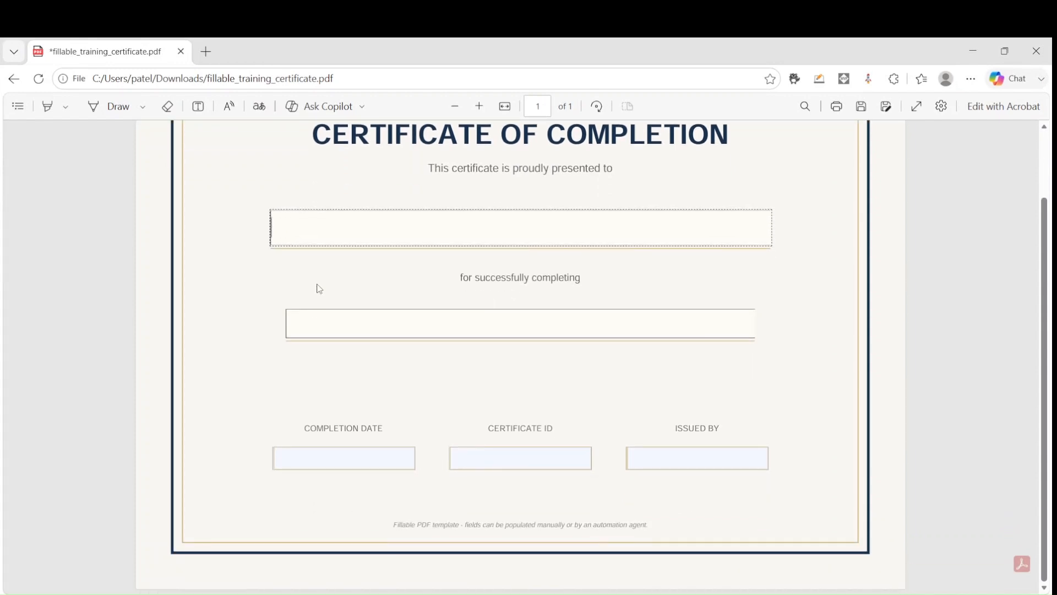
click(351, 453)
click(507, 454)
click(658, 454)
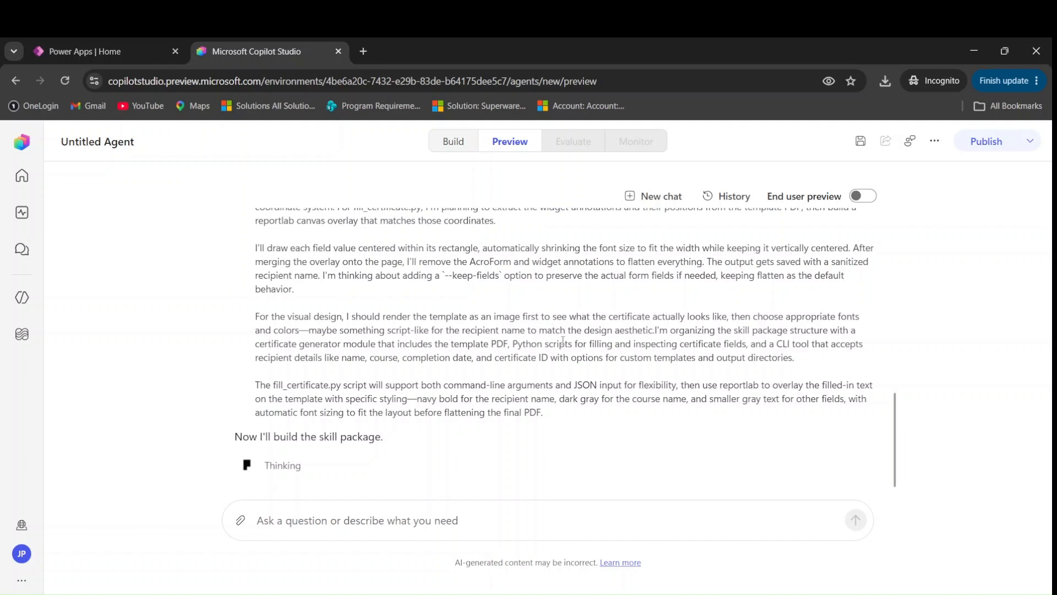
Scroll through the agent's reasoning until it delivers certificate-generator-skill.zip
scroll(559, 353, up, 1)
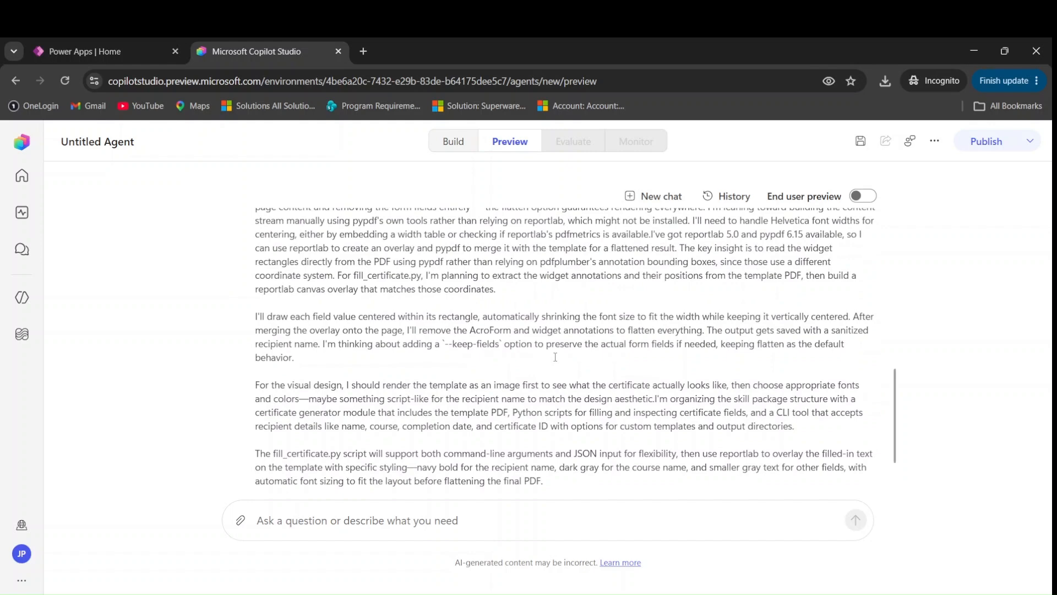
scroll(544, 374, up, 3)
scroll(538, 380, down, 4)
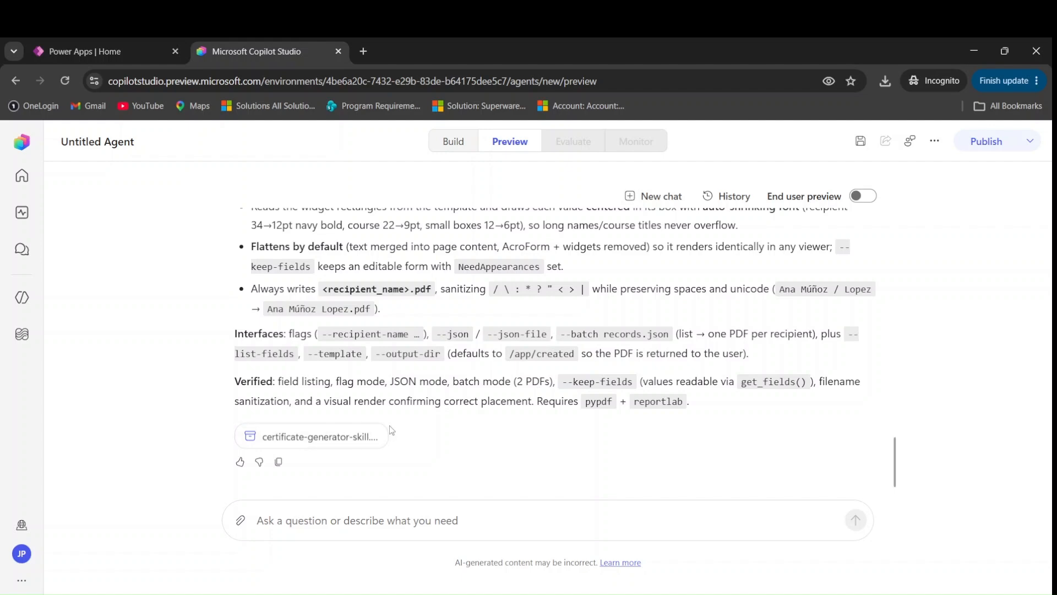
scroll(391, 430, up, 10)
scroll(390, 425, up, 10)
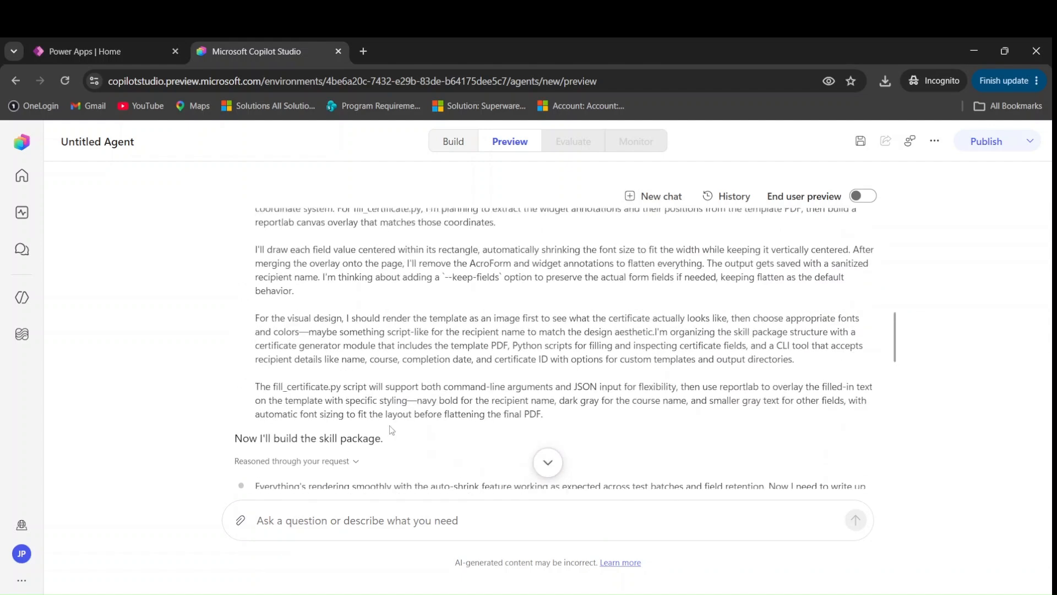
scroll(390, 425, down, 15)
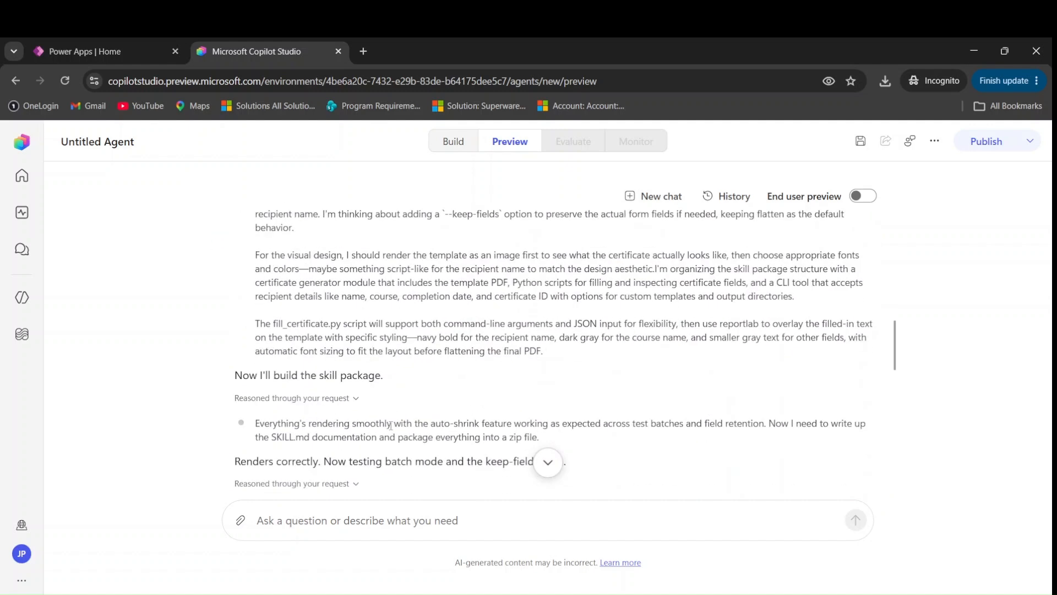
scroll(391, 427, up, 1)
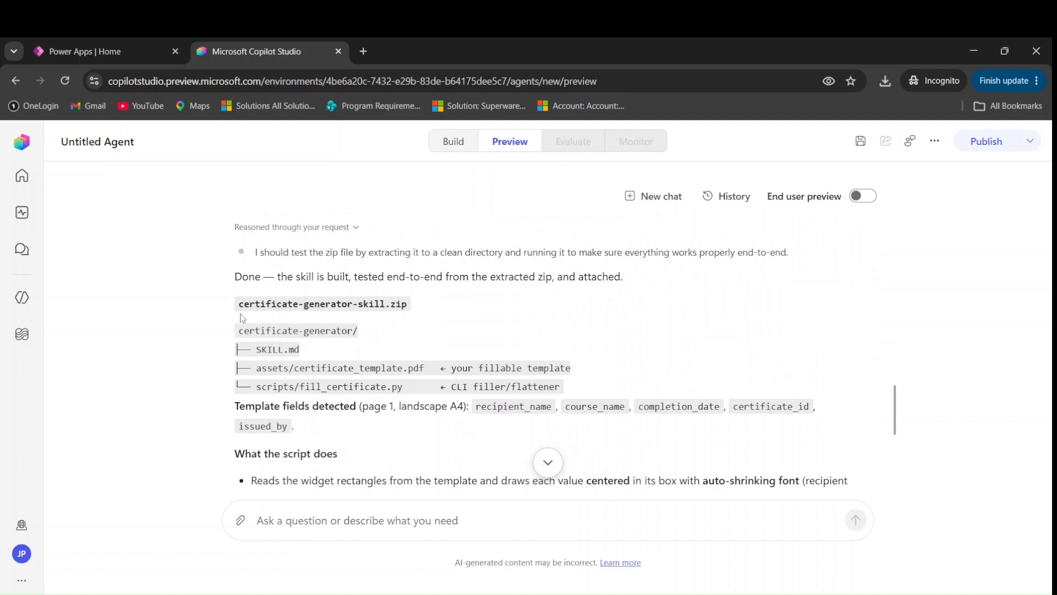
drag(240, 305, 414, 310)
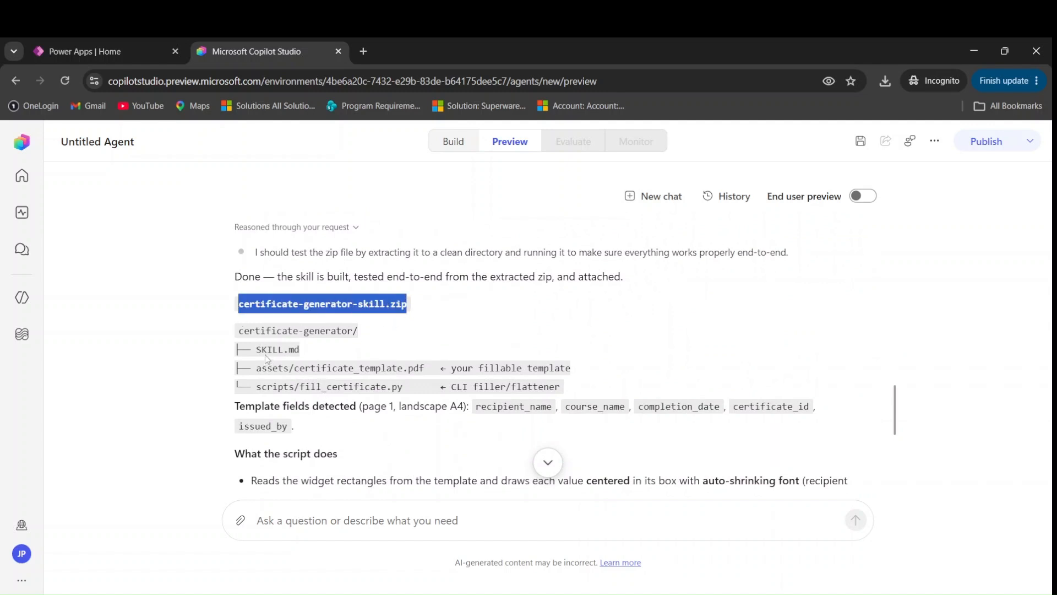
drag(238, 331, 356, 334)
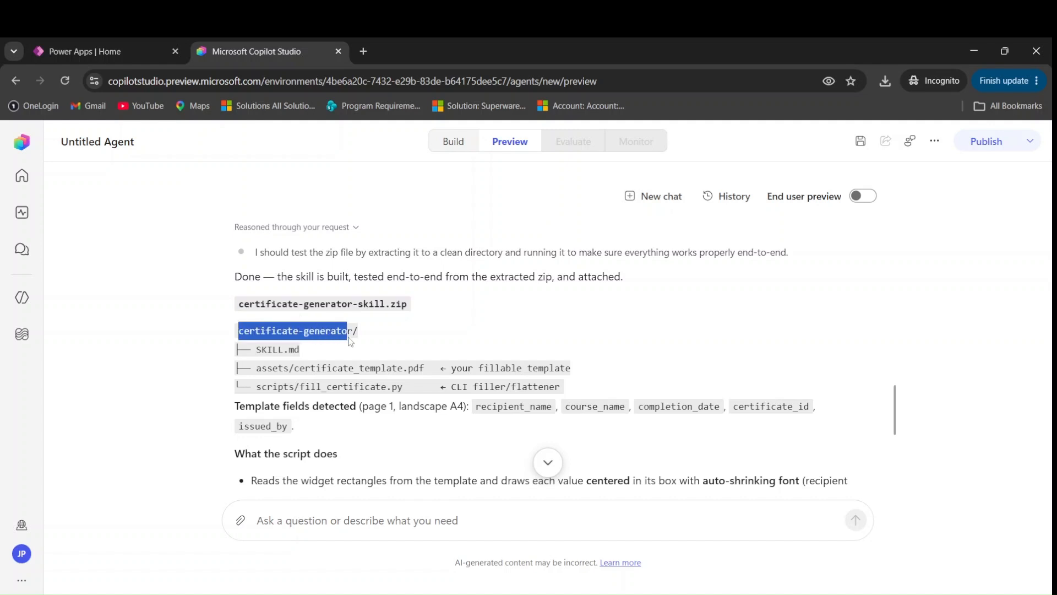
click(274, 352)
drag(256, 351, 318, 354)
click(292, 387)
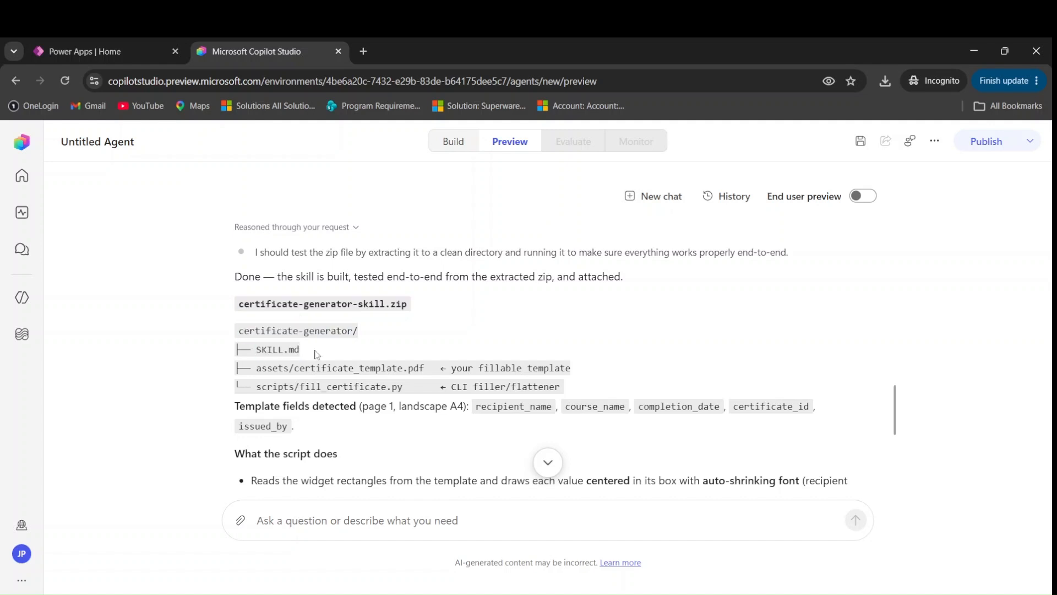
drag(257, 369, 410, 370)
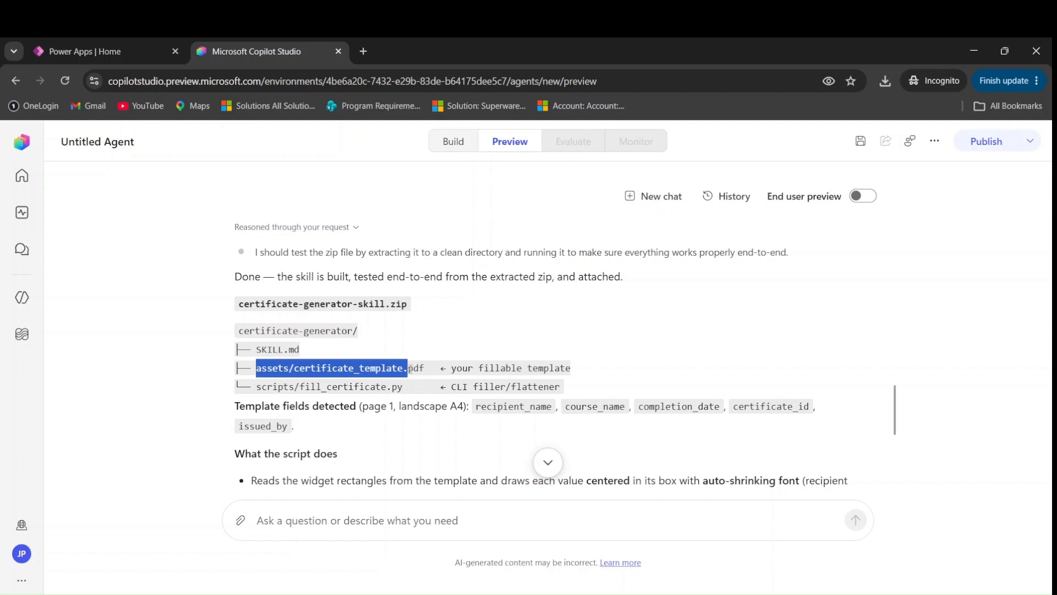
click(325, 381)
double_click(303, 368)
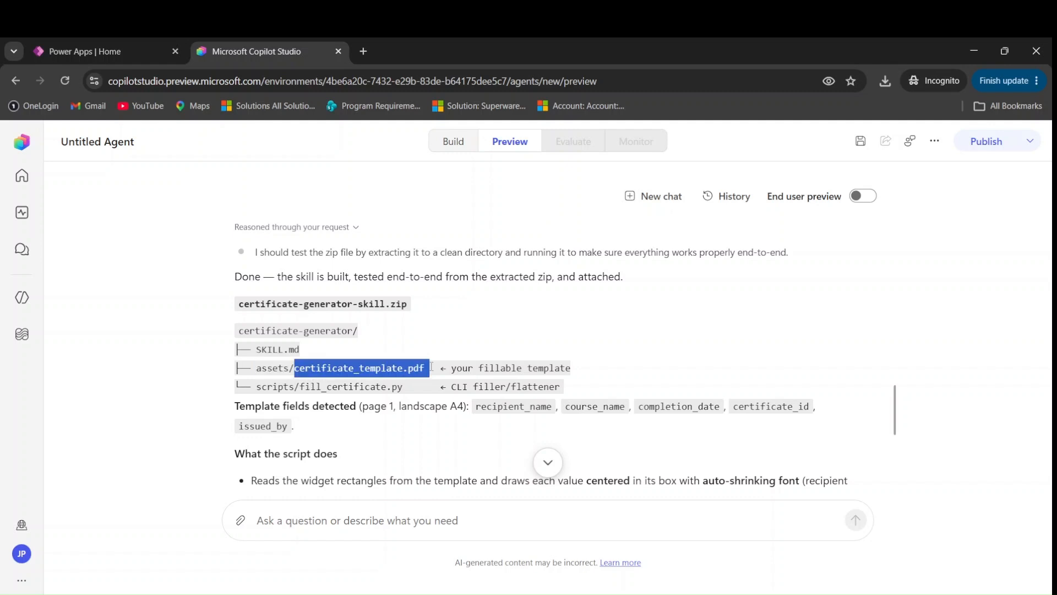
click(318, 385)
drag(261, 386, 392, 387)
click(236, 427)
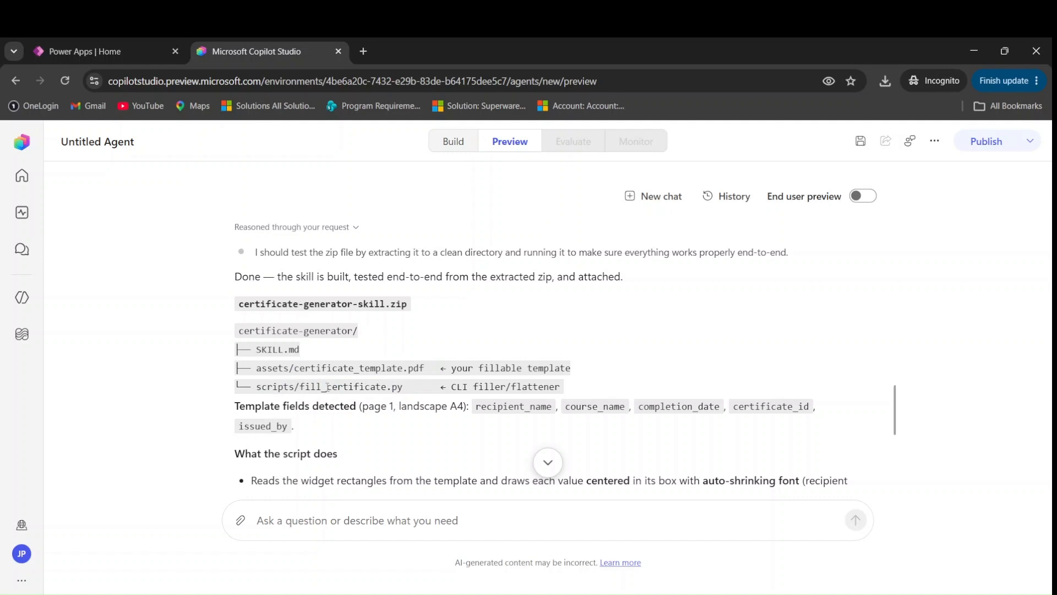
scroll(327, 387, down, 1)
drag(222, 341, 288, 340)
click(290, 359)
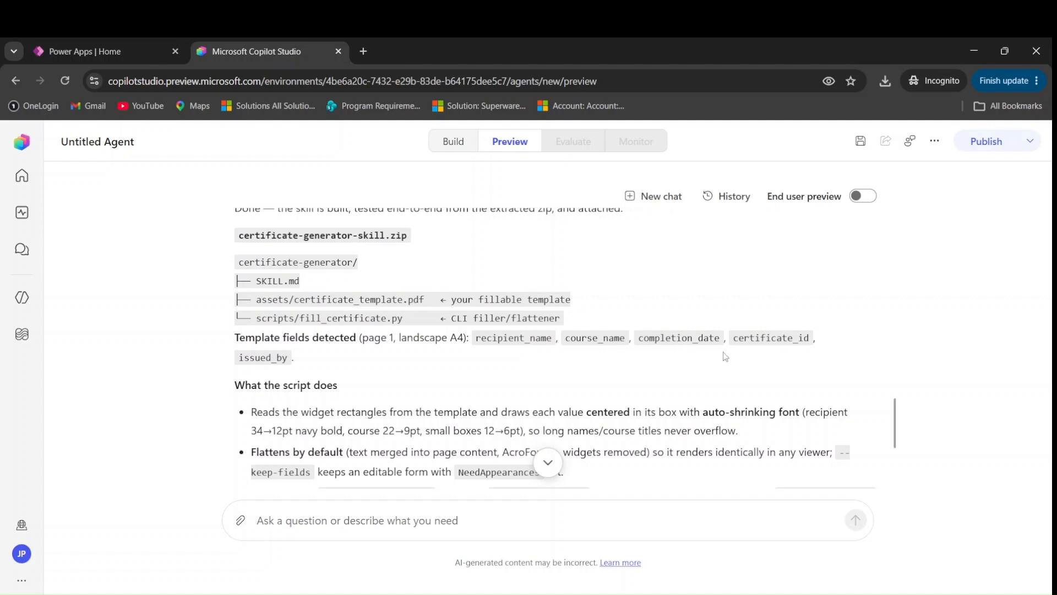
scroll(431, 392, down, 4)
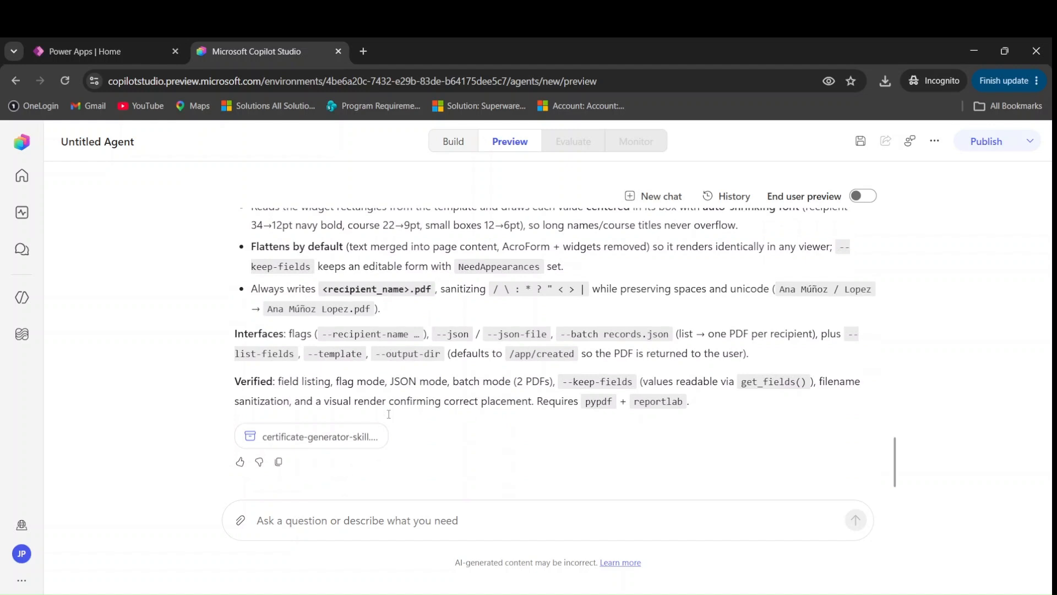
Download the certificate-generator-skill attachment, saving it to the Downloads folder
click(339, 439)
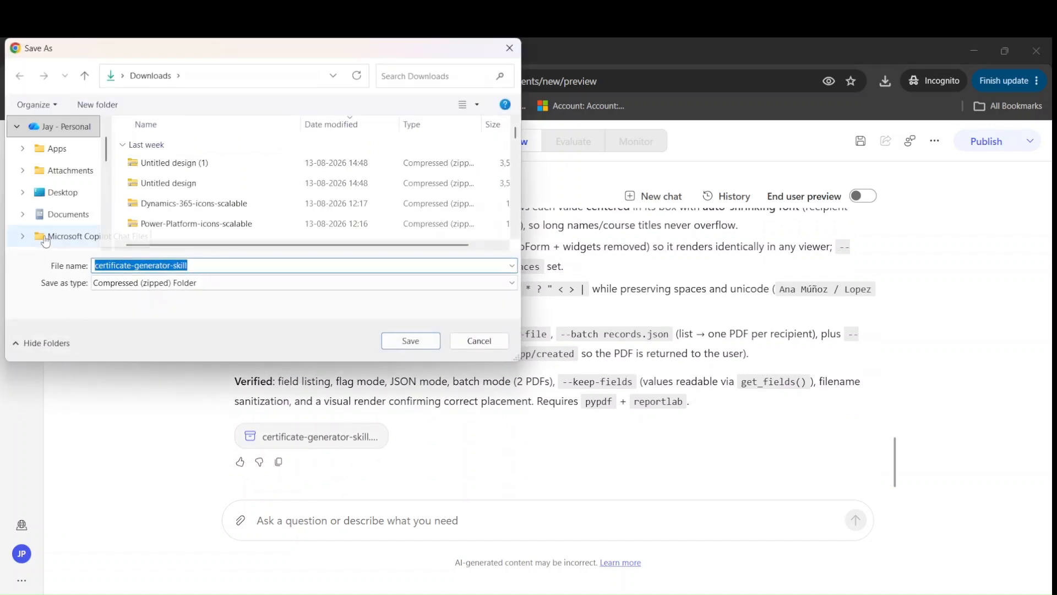
scroll(29, 198, down, 4)
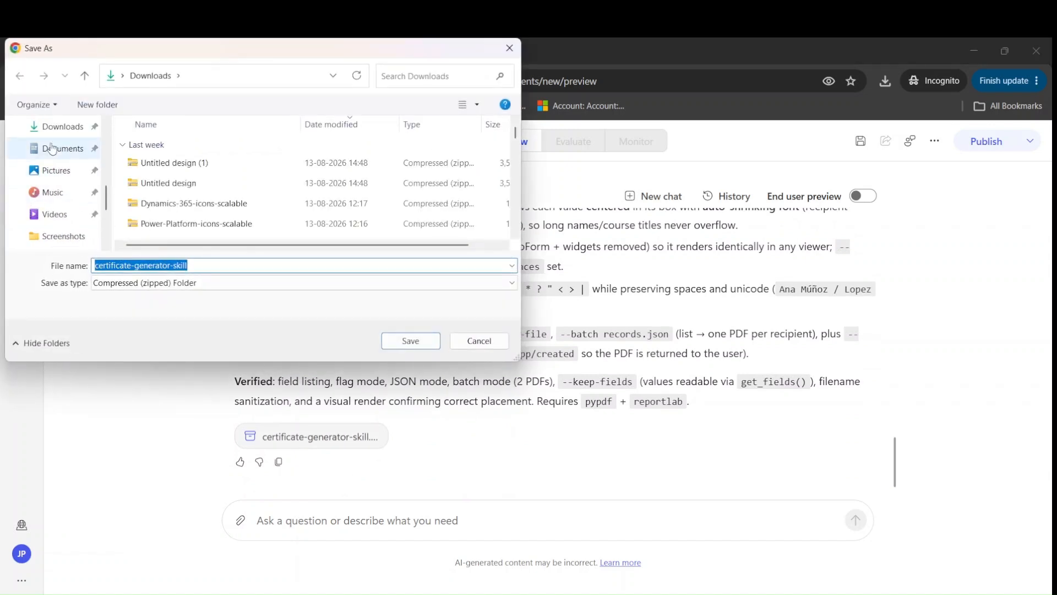
click(58, 126)
click(410, 341)
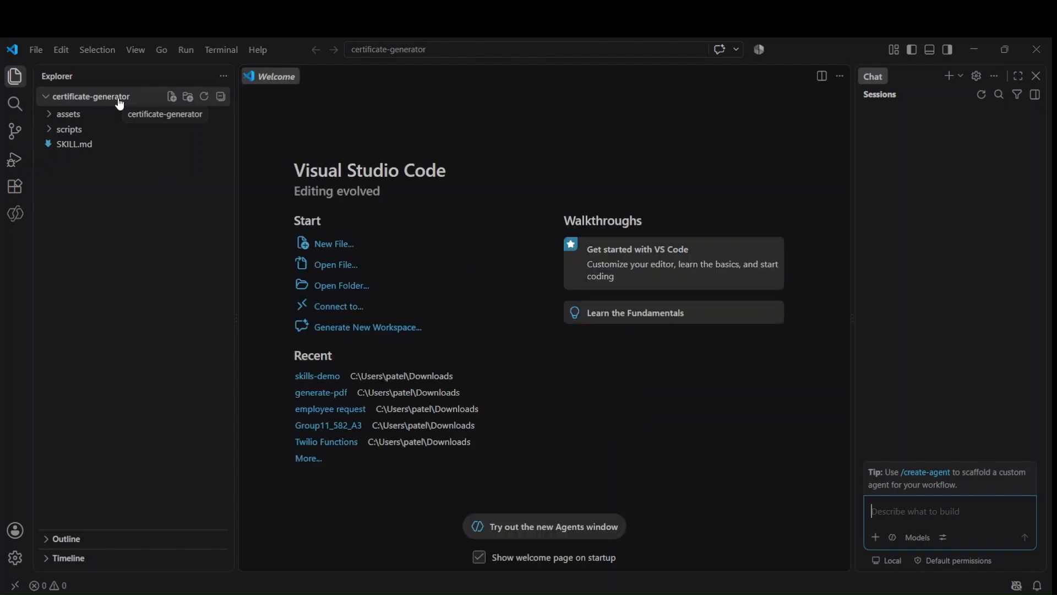
Open SKILL.md and review its name, description, template fields and workflow, highlighting the description
click(90, 161)
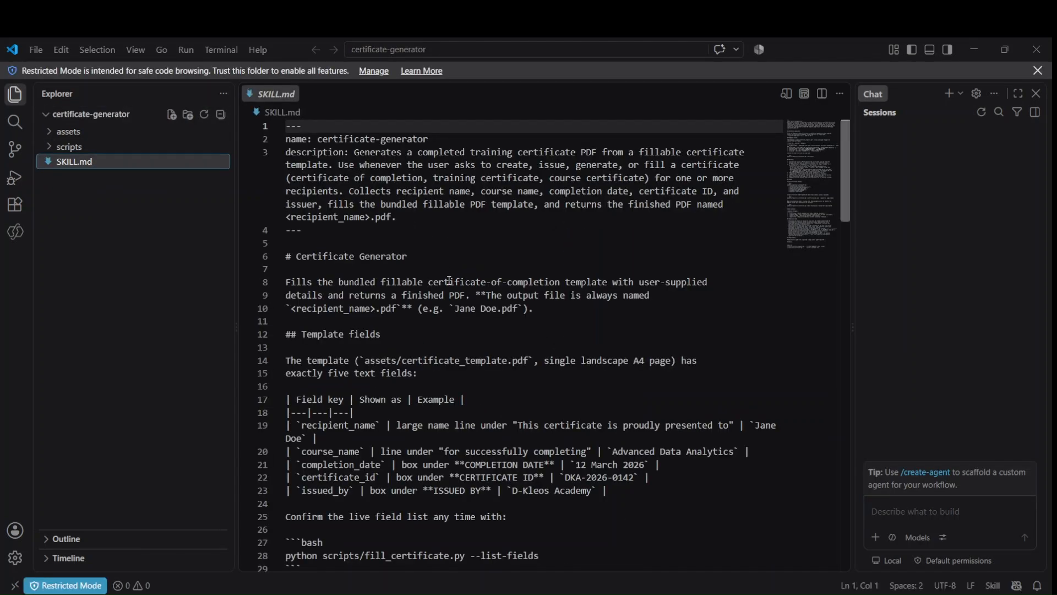
scroll(449, 284, down, 14)
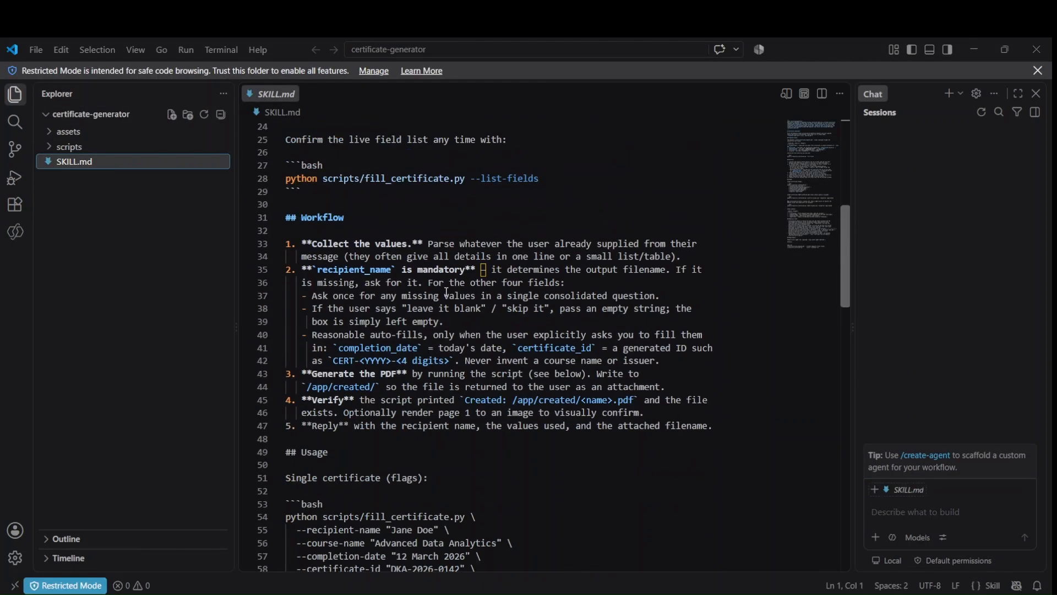
scroll(447, 293, down, 19)
scroll(446, 296, up, 6)
scroll(446, 296, up, 20)
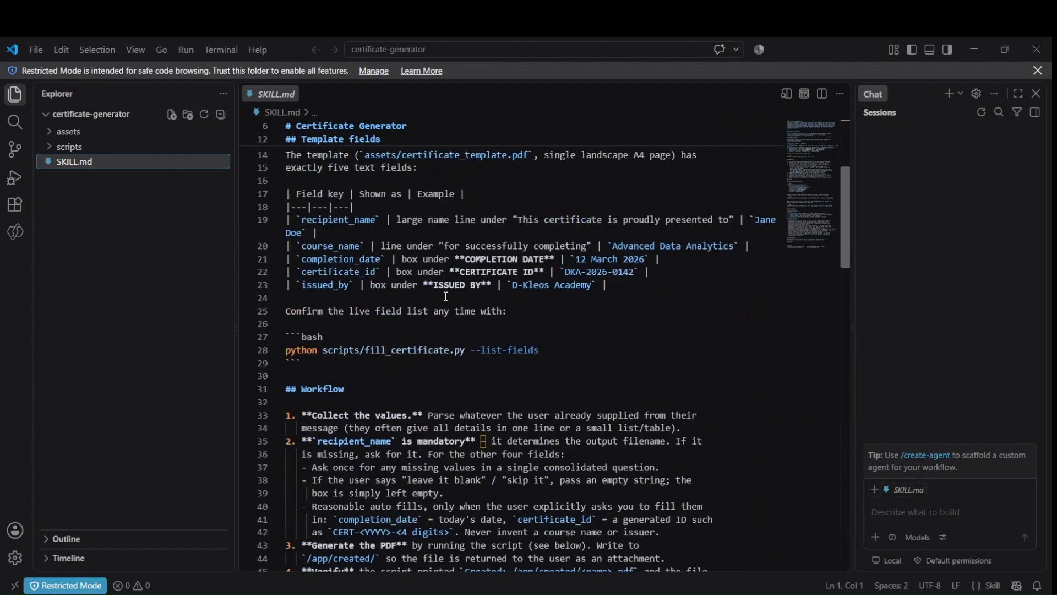
click(333, 139)
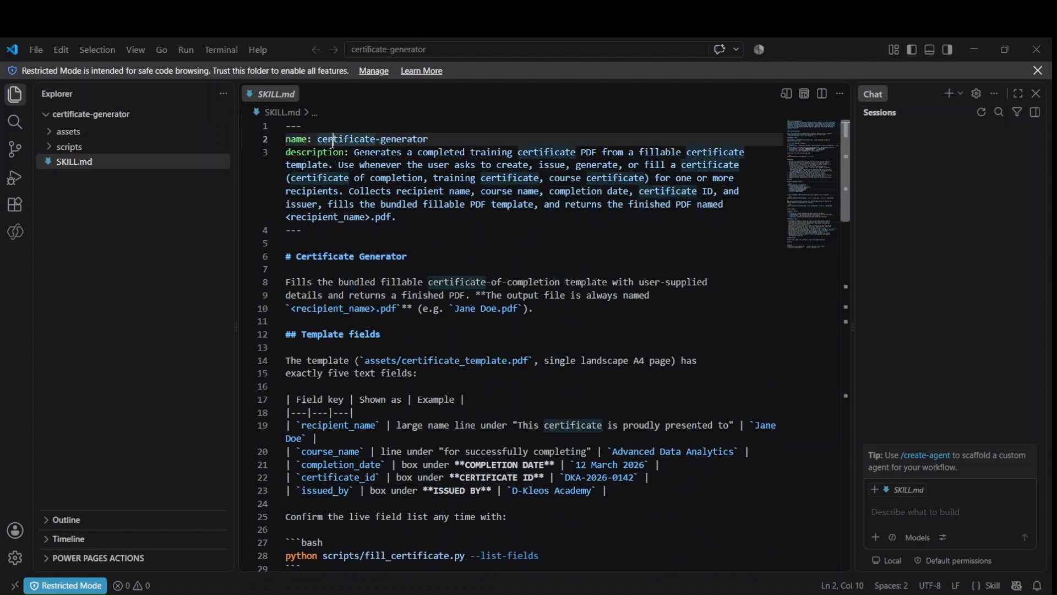
click(351, 204)
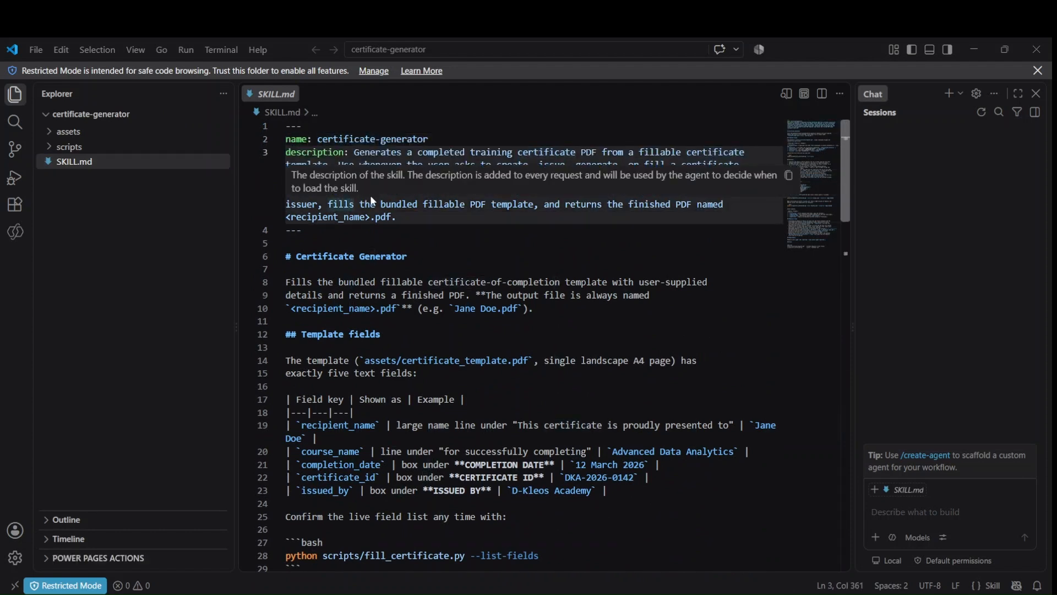
drag(355, 156, 415, 216)
click(415, 216)
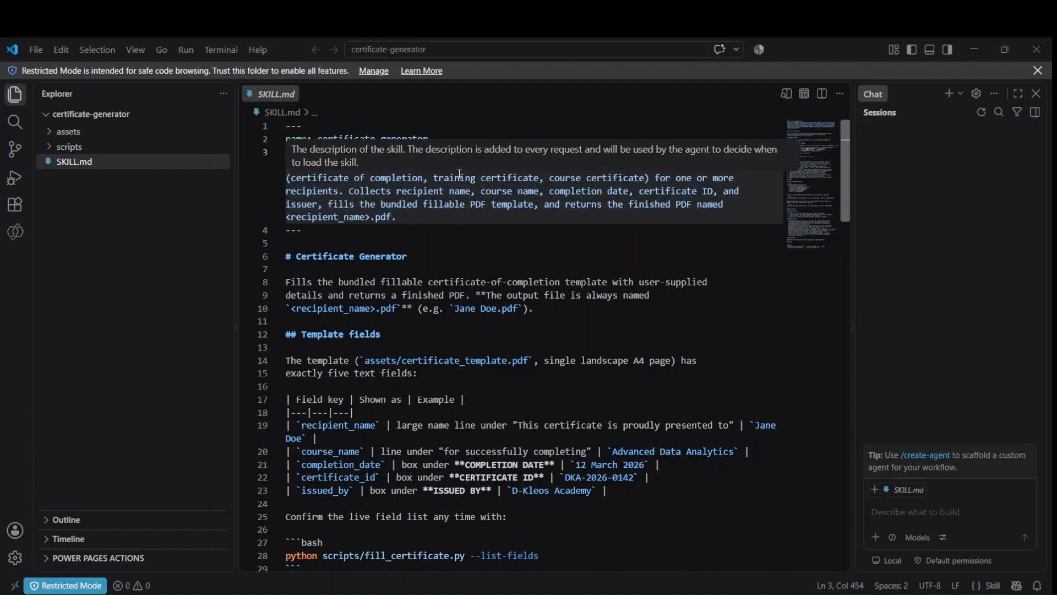
click(512, 241)
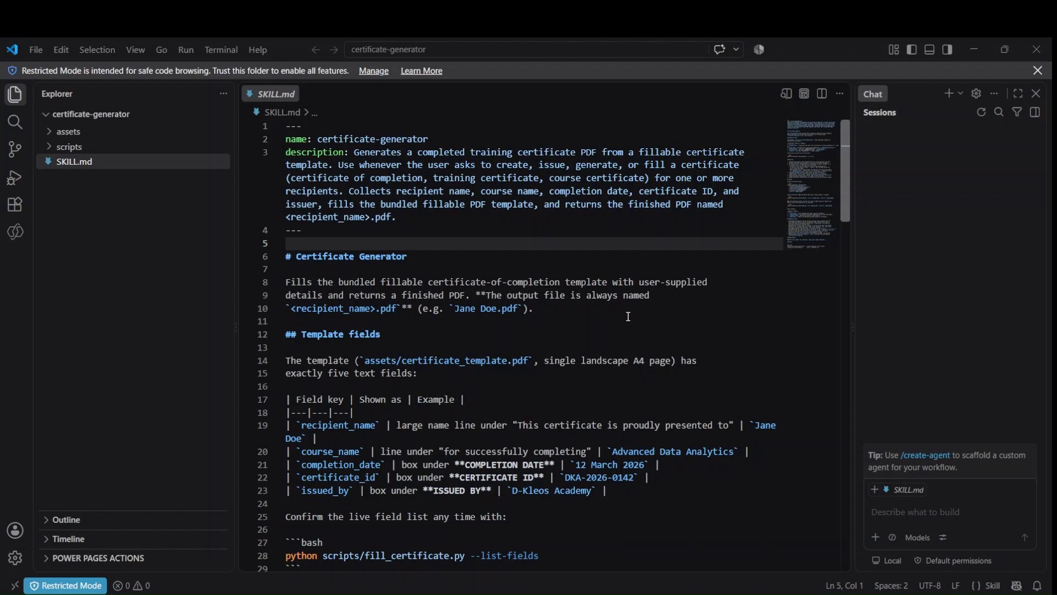
scroll(413, 270, down, 1)
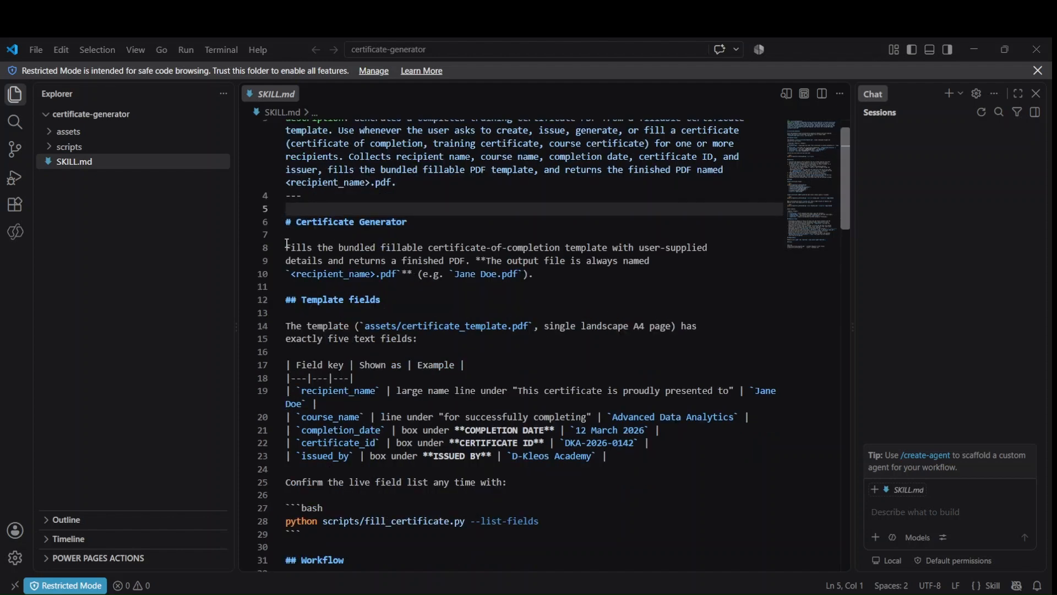
scroll(395, 257, down, 2)
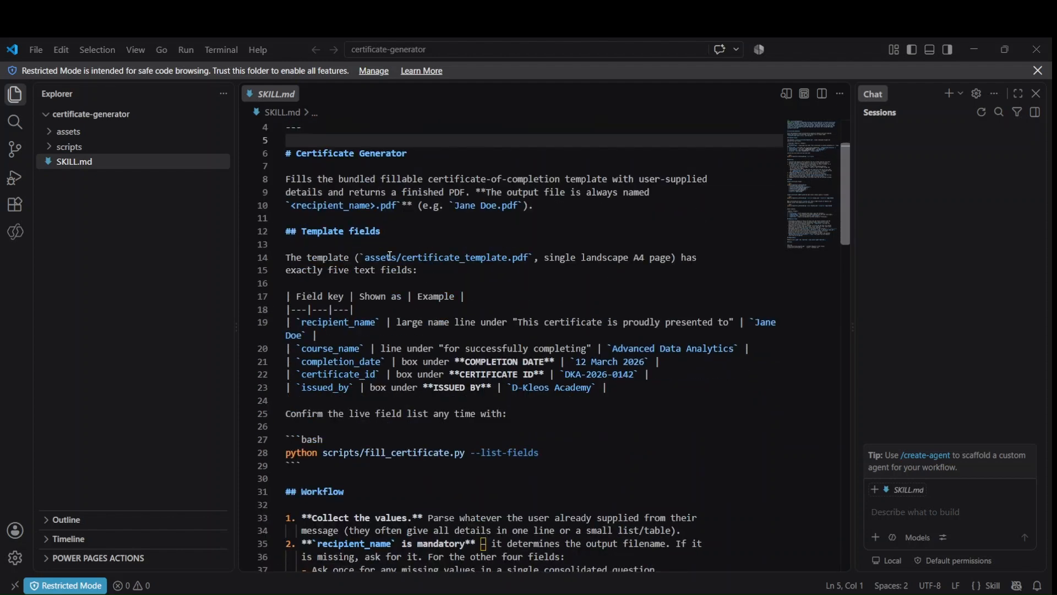
scroll(450, 274, down, 1)
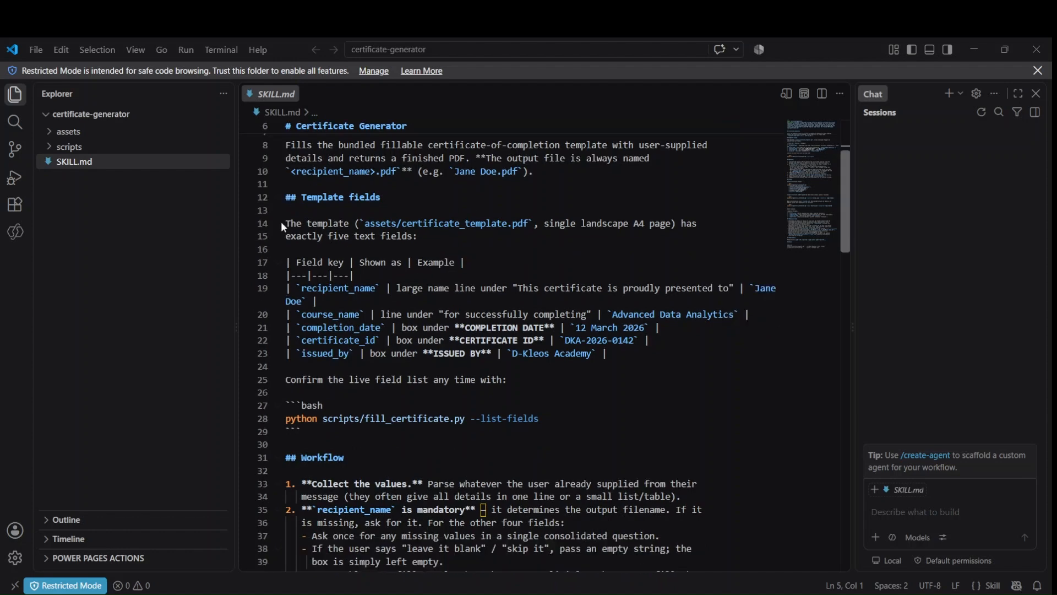
scroll(431, 320, down, 1)
scroll(431, 320, down, 2)
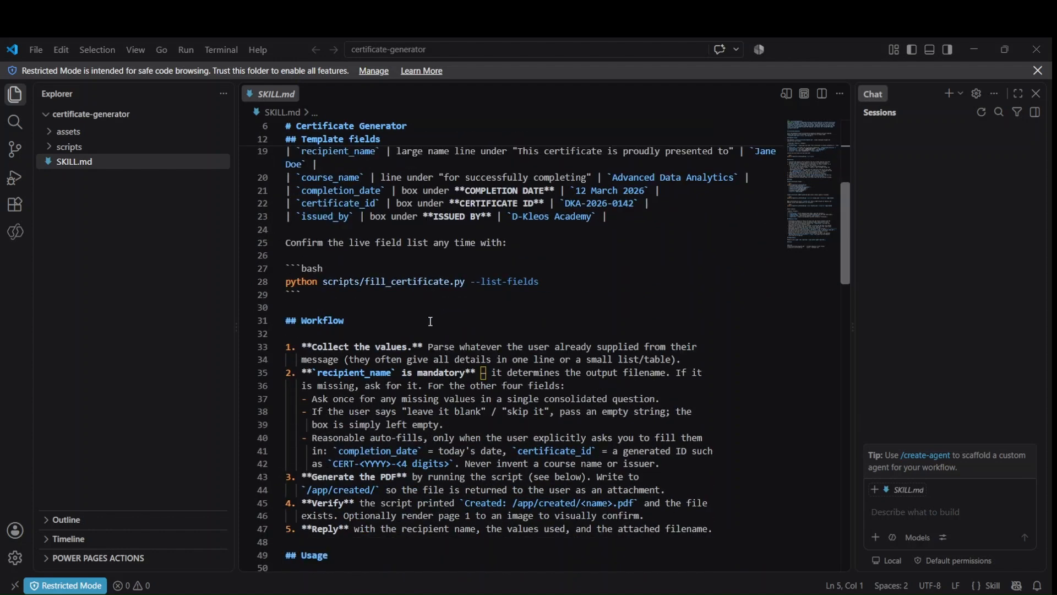
click(323, 182)
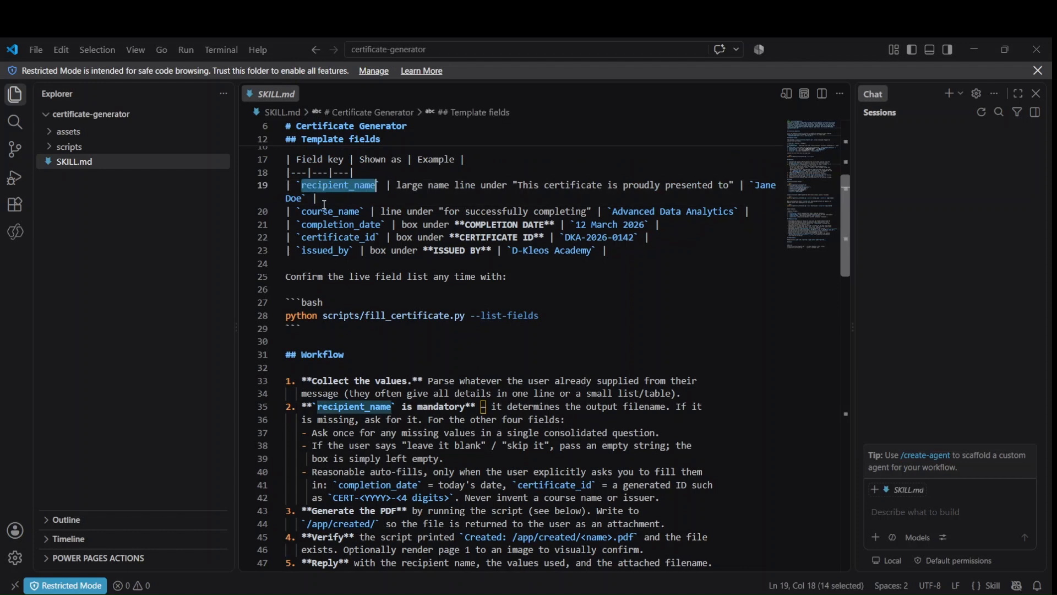
click(328, 212)
click(331, 225)
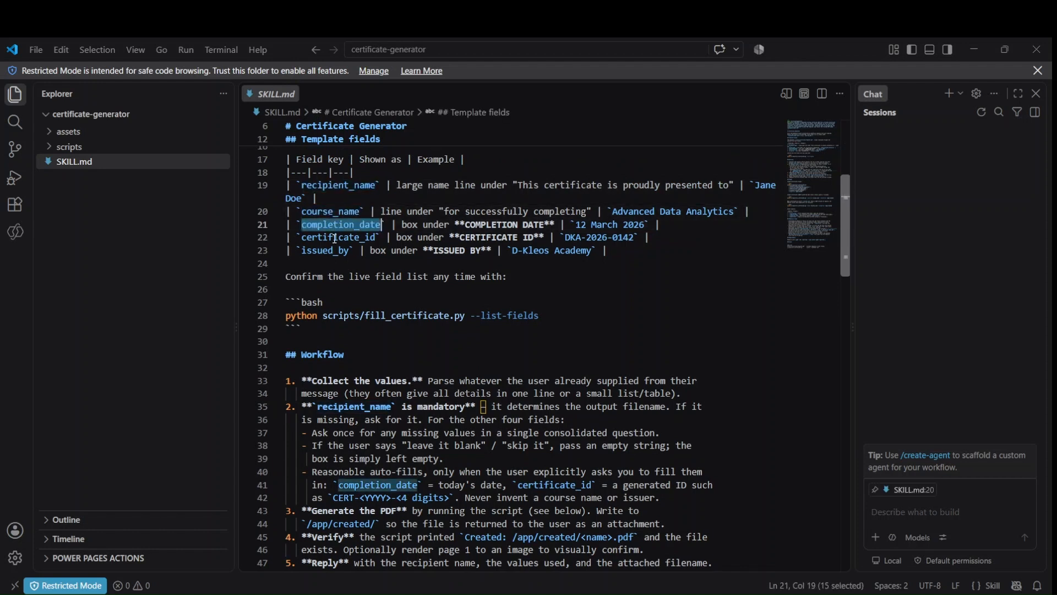
double_click(336, 237)
double_click(344, 249)
double_click(629, 188)
drag(628, 188, 769, 249)
click(771, 249)
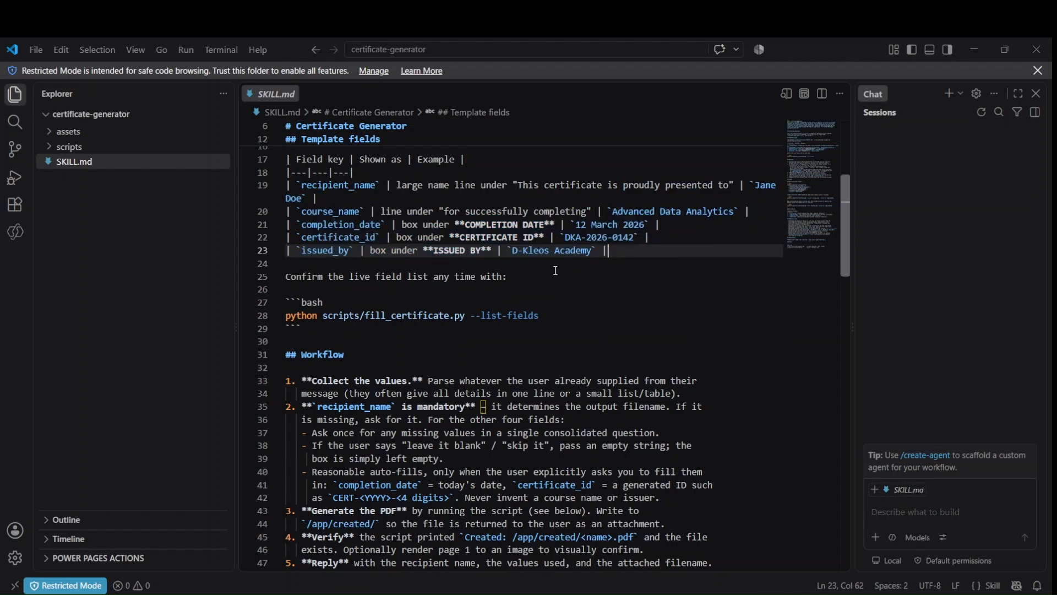
scroll(572, 264, down, 2)
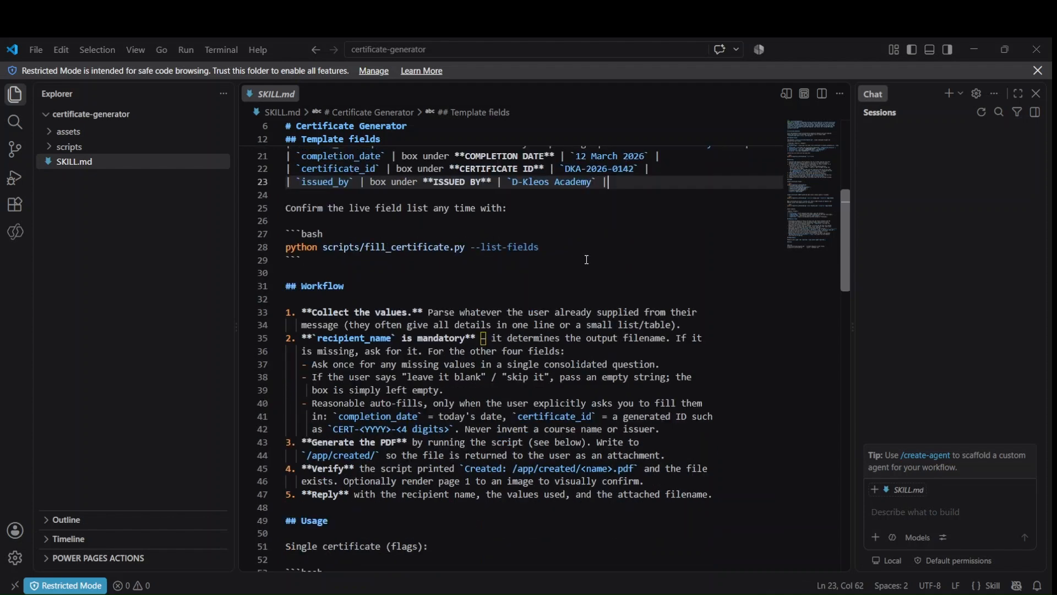
scroll(586, 264, down, 1)
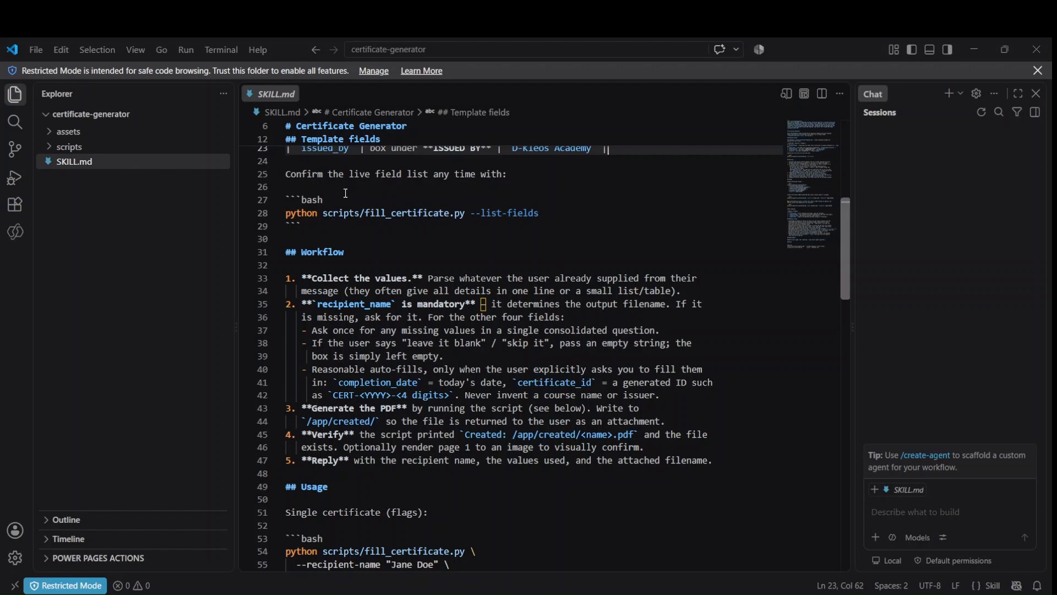
scroll(342, 234, down, 8)
scroll(400, 275, down, 4)
scroll(403, 278, down, 10)
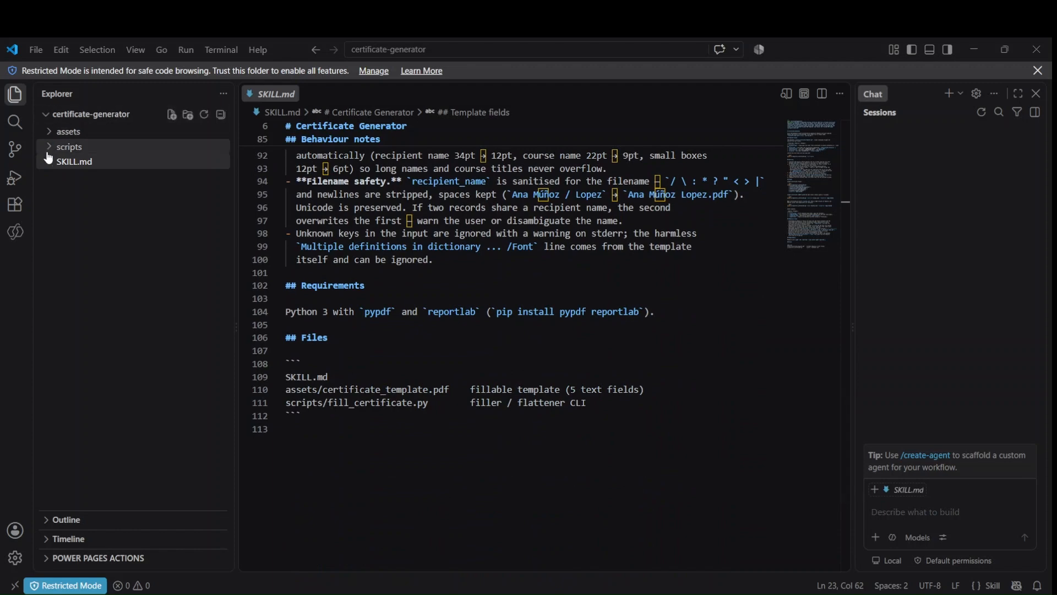
click(69, 146)
Open fill_certificate.py, dismissing the Python extension prompt and closing the Chat panel
click(127, 161)
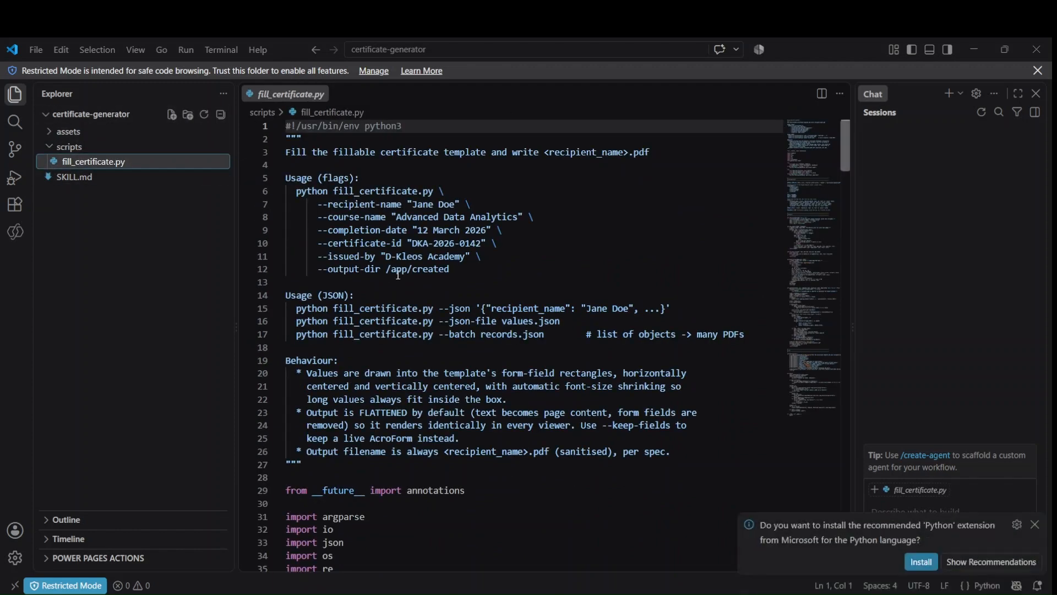
click(1035, 524)
click(1036, 93)
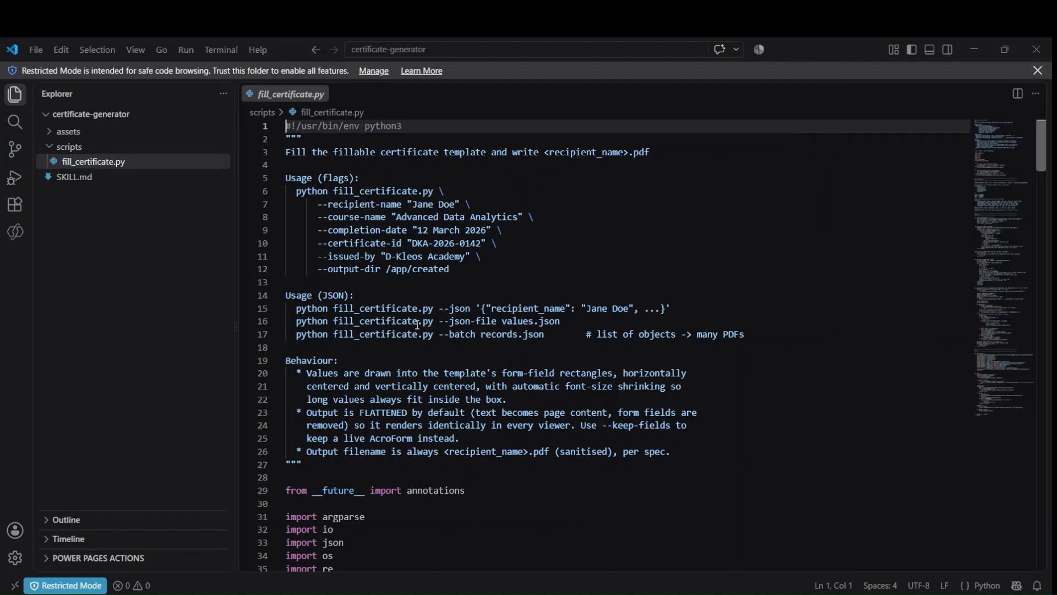
scroll(427, 337, down, 5)
scroll(427, 337, down, 3)
Read through main()'s template checks, field listing, batch JSON and single-record handling
drag(322, 160, 451, 395)
scroll(453, 380, down, 6)
scroll(453, 371, down, 8)
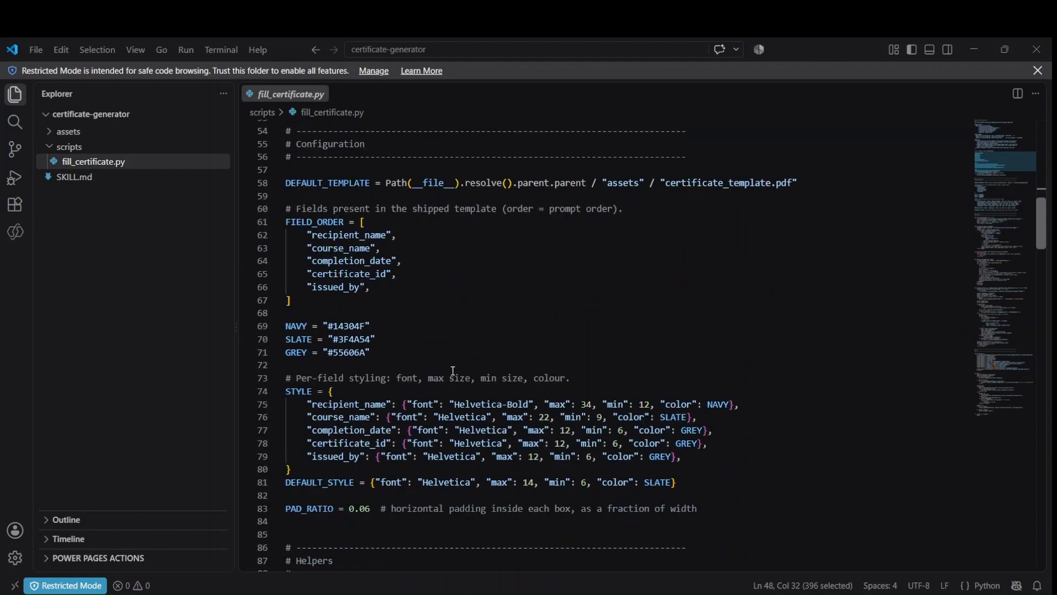
scroll(451, 377, down, 9)
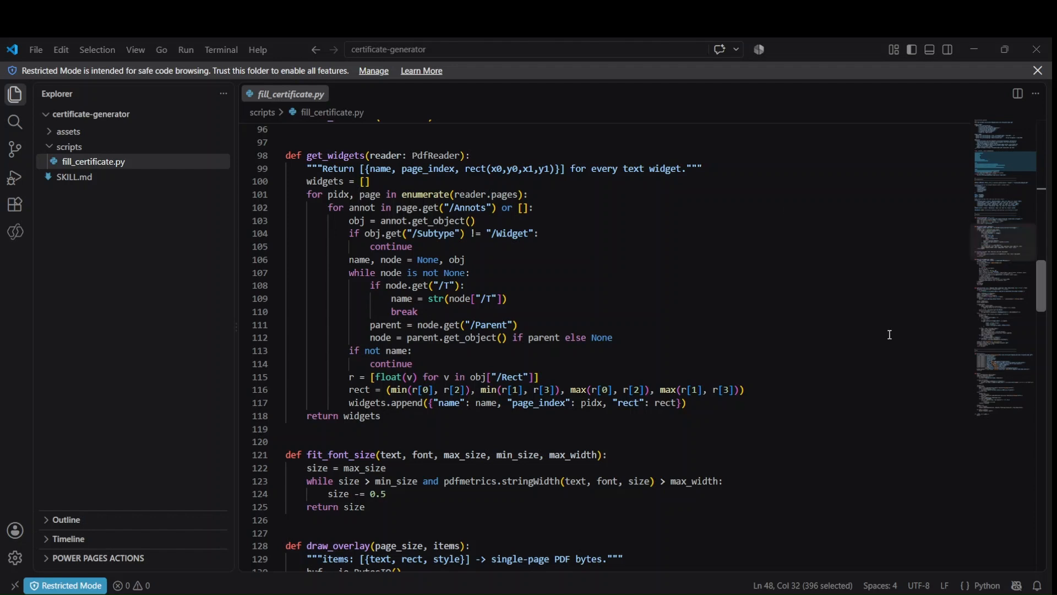
scroll(575, 395, down, 2)
scroll(575, 395, down, 15)
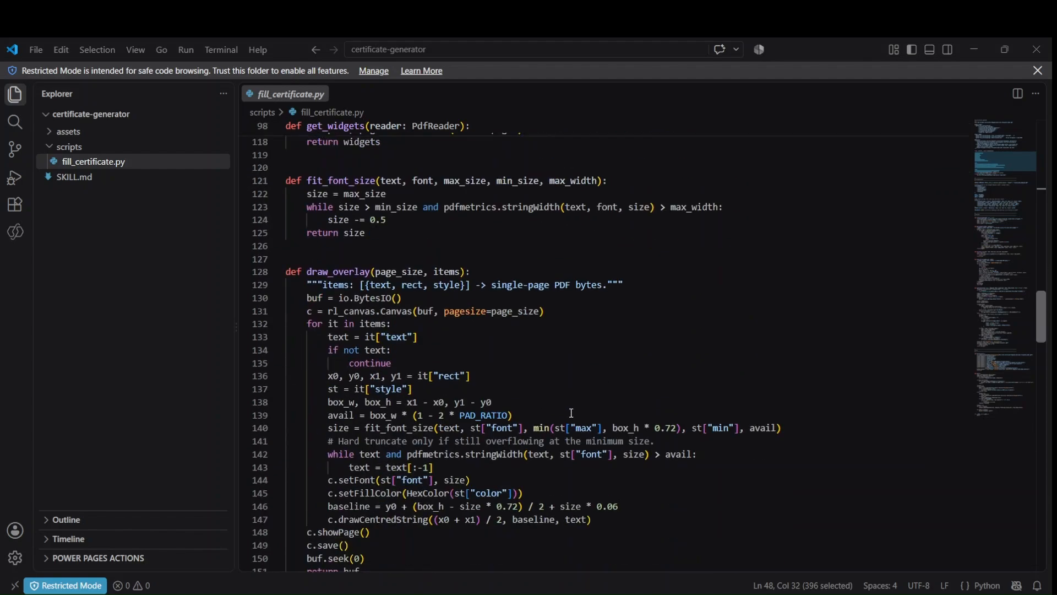
scroll(574, 426, down, 5)
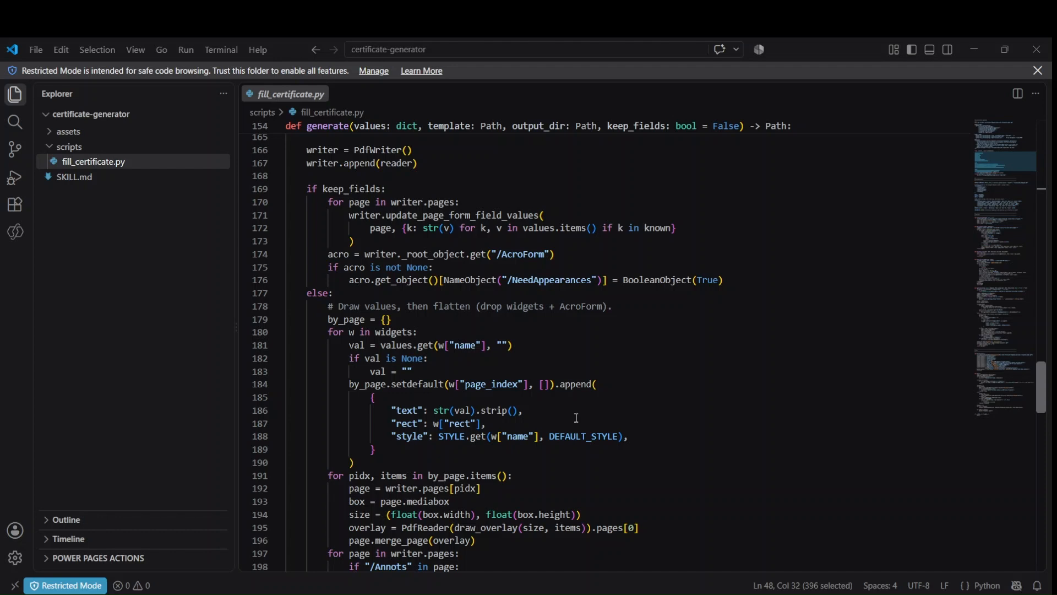
scroll(576, 418, down, 15)
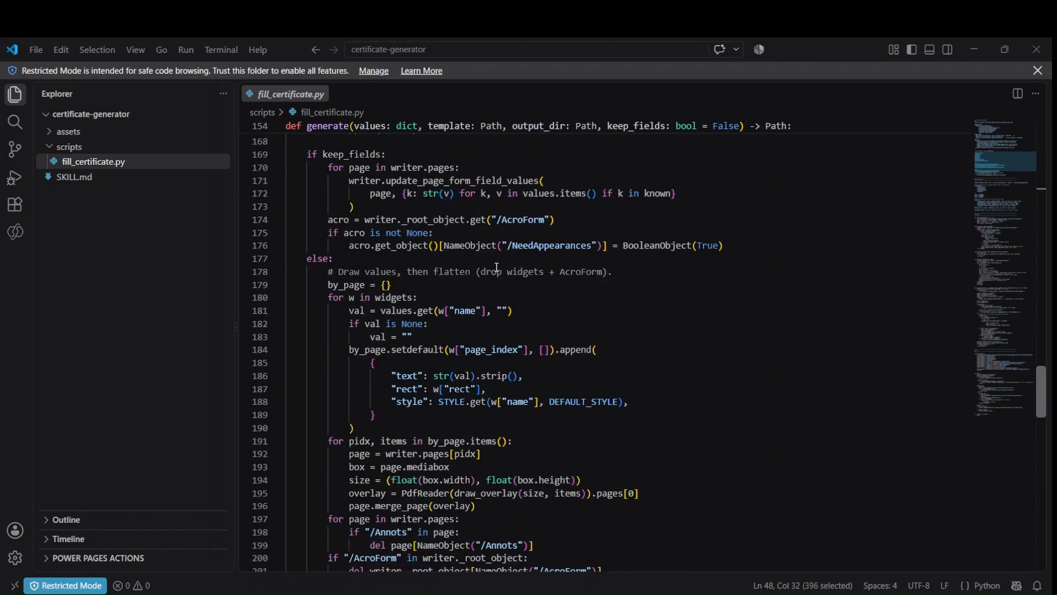
scroll(454, 340, down, 10)
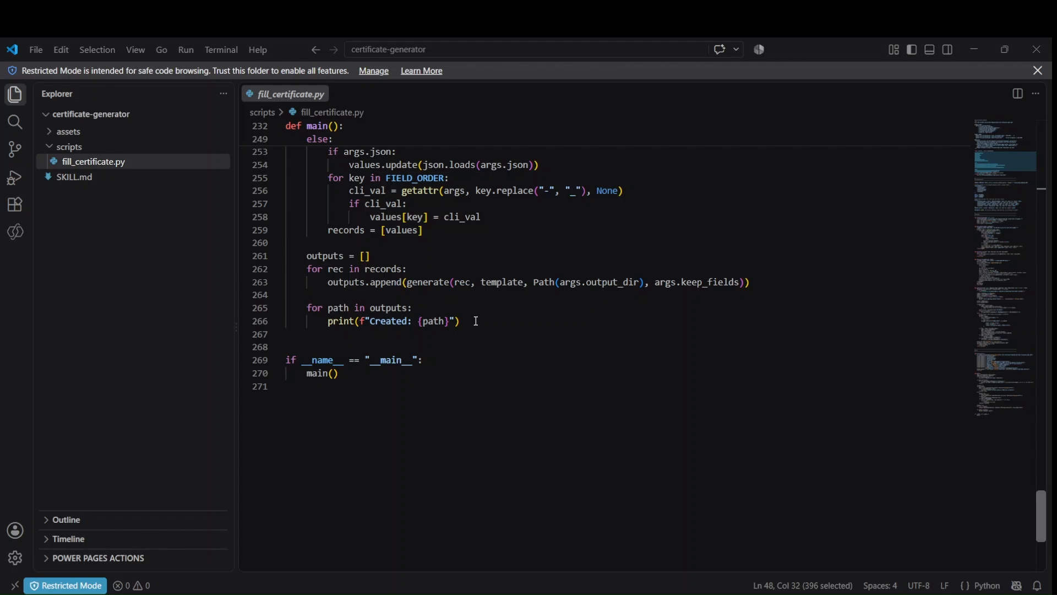
scroll(461, 335, up, 8)
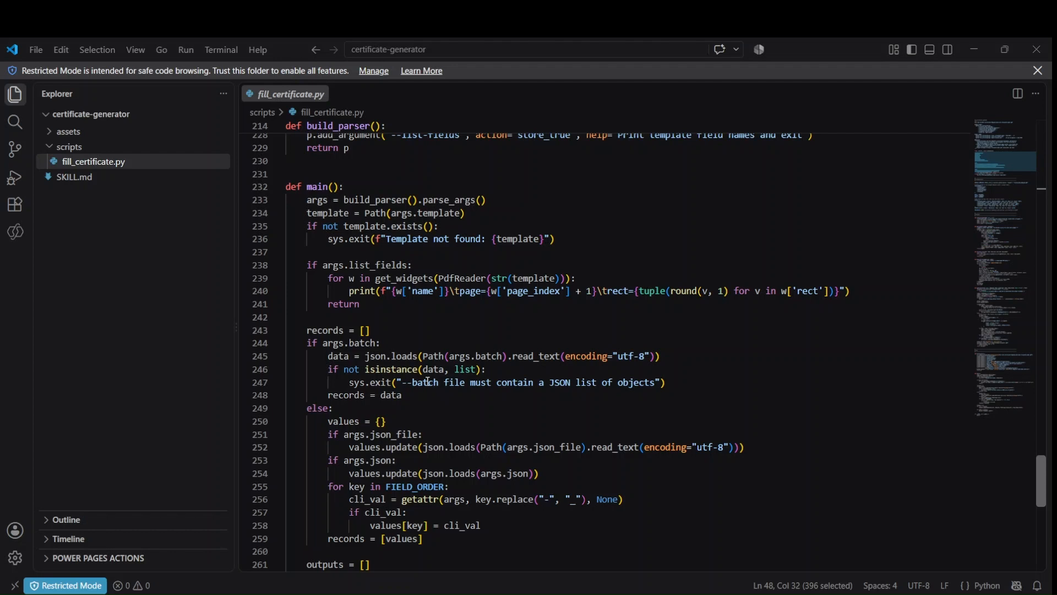
click(66, 131)
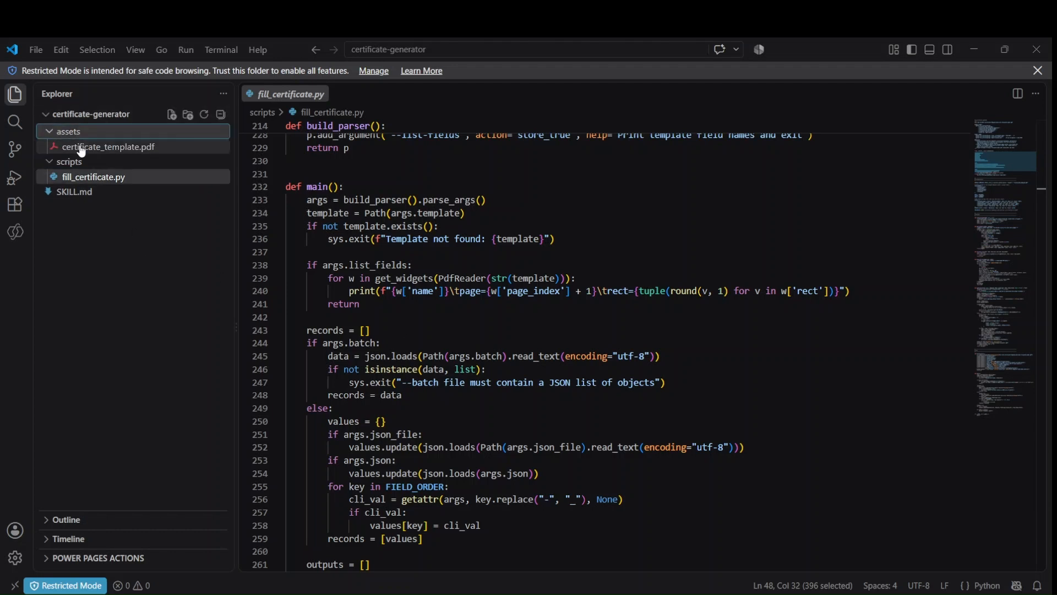
Open certificate_template.pdf and SKILL.md, dismissing the vscode-pdf extension recommendation
click(111, 146)
click(72, 163)
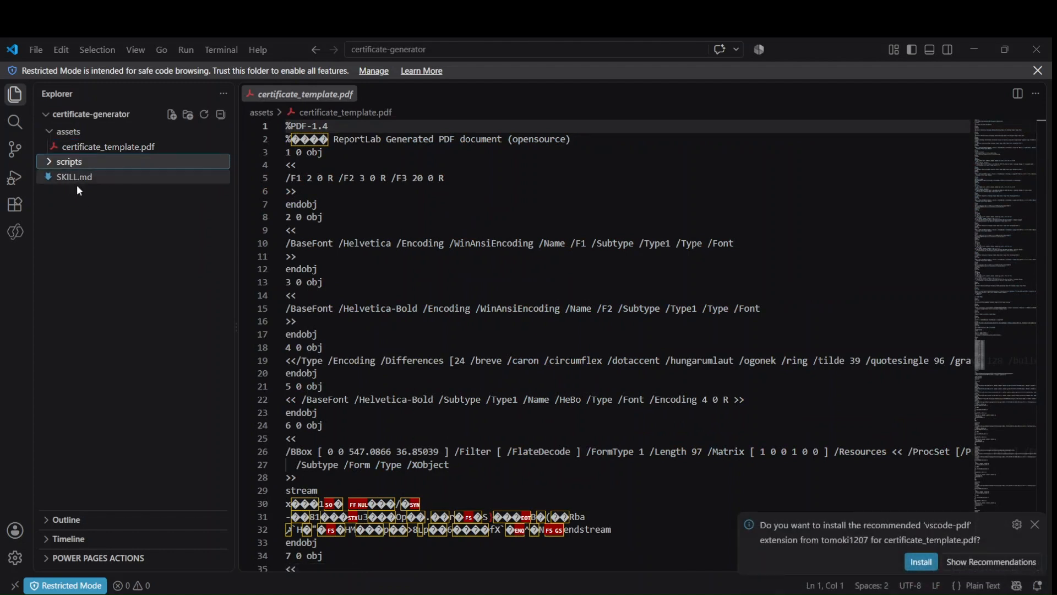
click(82, 177)
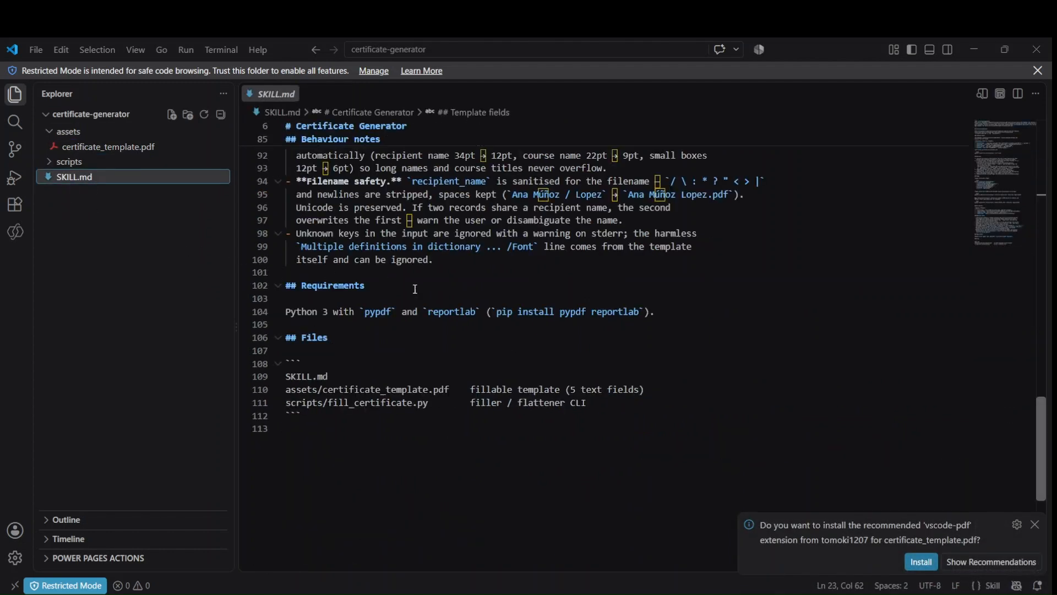
click(1034, 524)
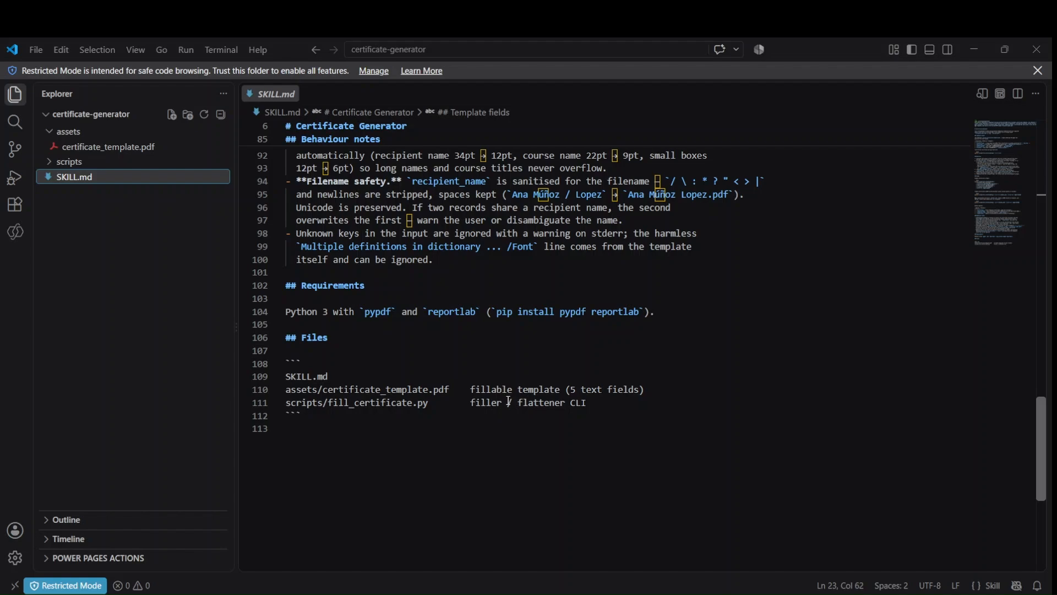
scroll(509, 401, up, 5)
scroll(510, 427, down, 3)
scroll(510, 427, up, 20)
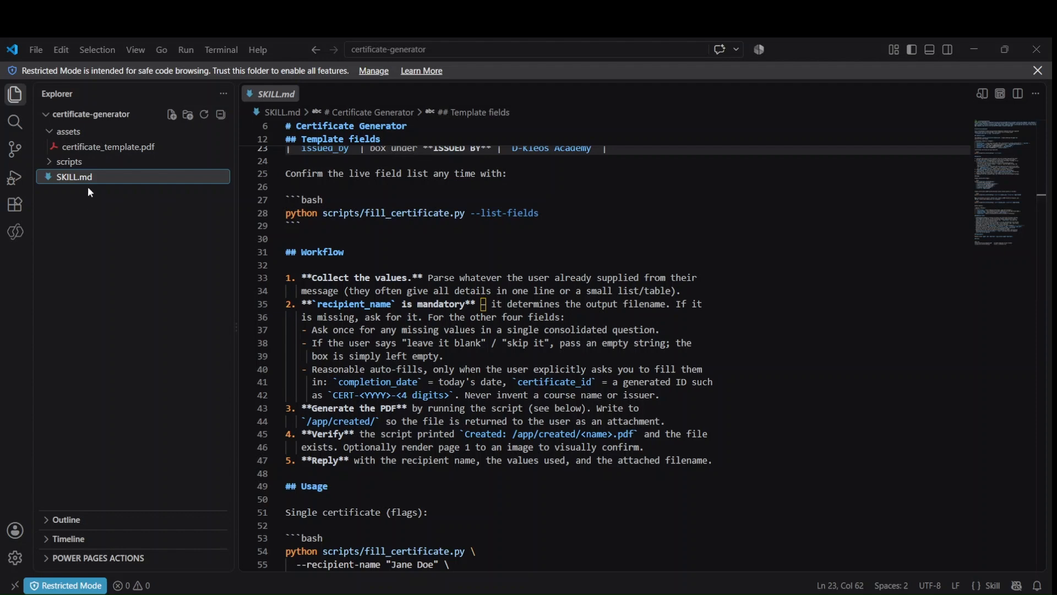
Reopen fill_certificate.py from the scripts folder
click(52, 163)
click(119, 177)
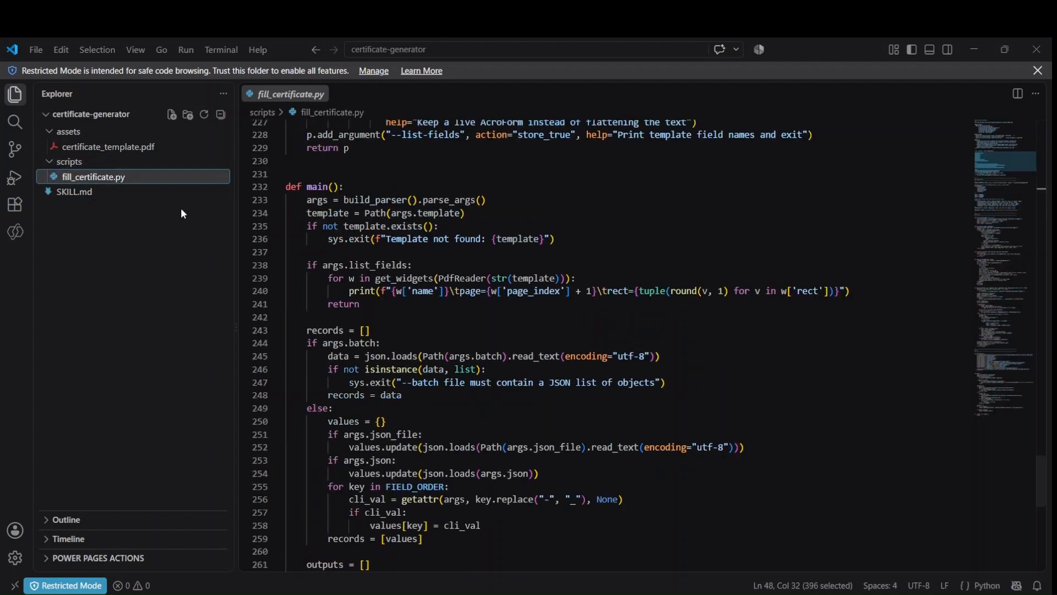
scroll(359, 345, down, 5)
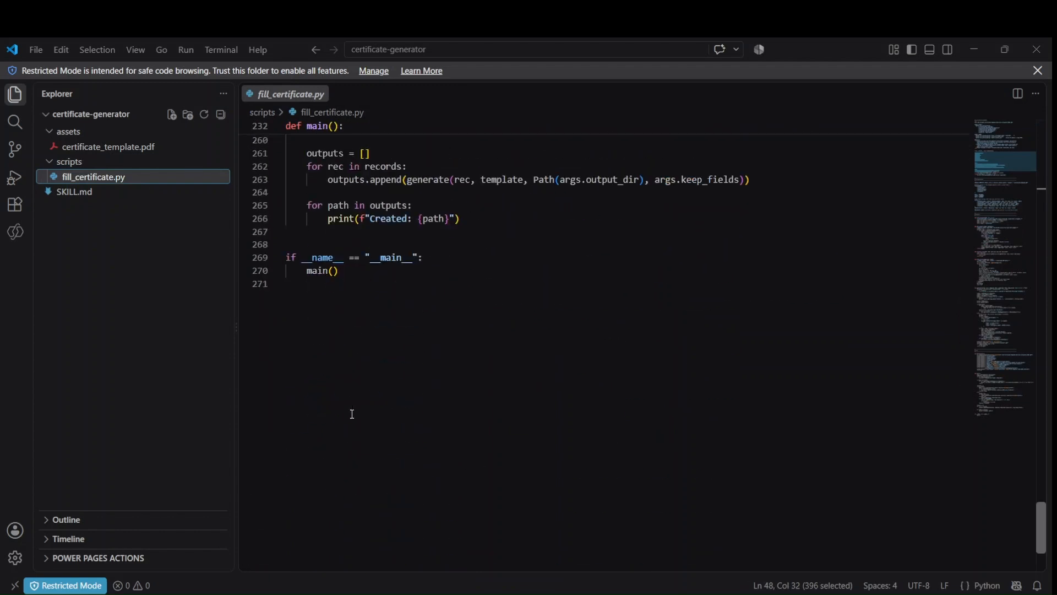
Compress SKILL.md, assets and scripts in the certificate-generator folder into a SKILL zip
mouse_move(623, 594)
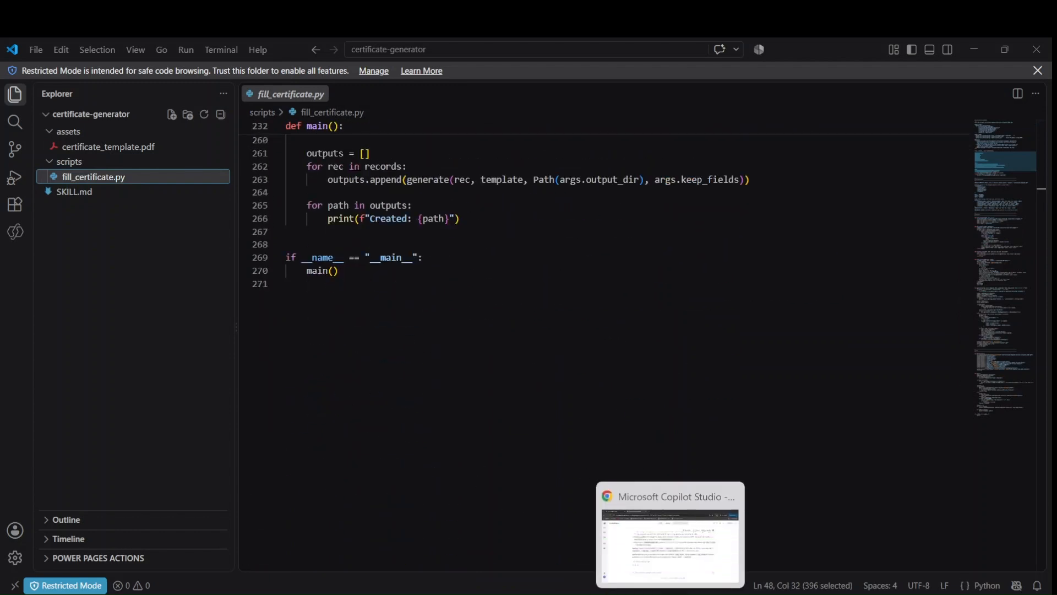
mouse_move(489, 593)
click(559, 555)
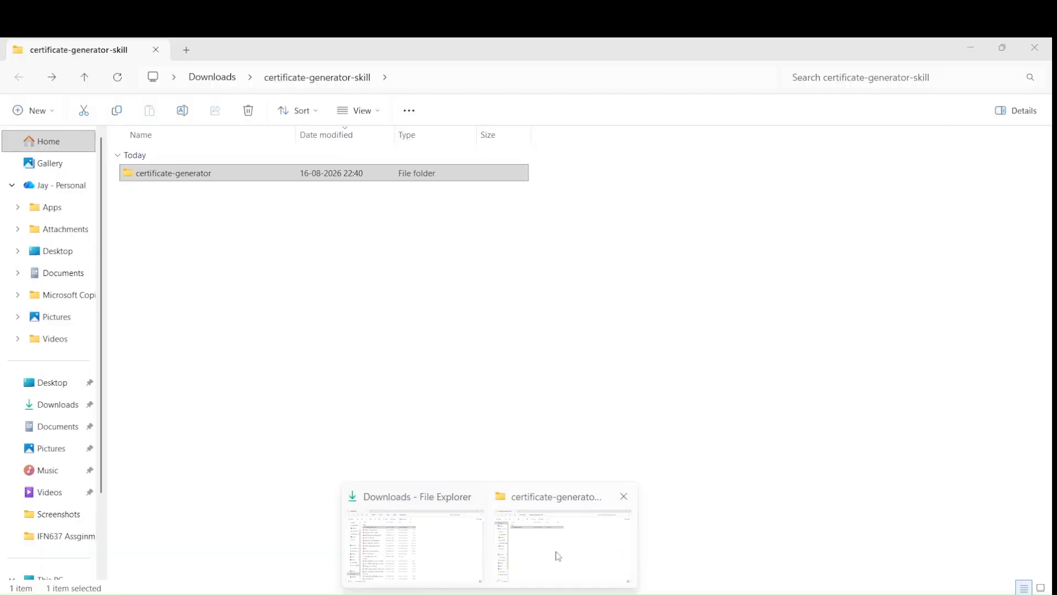
double_click(197, 178)
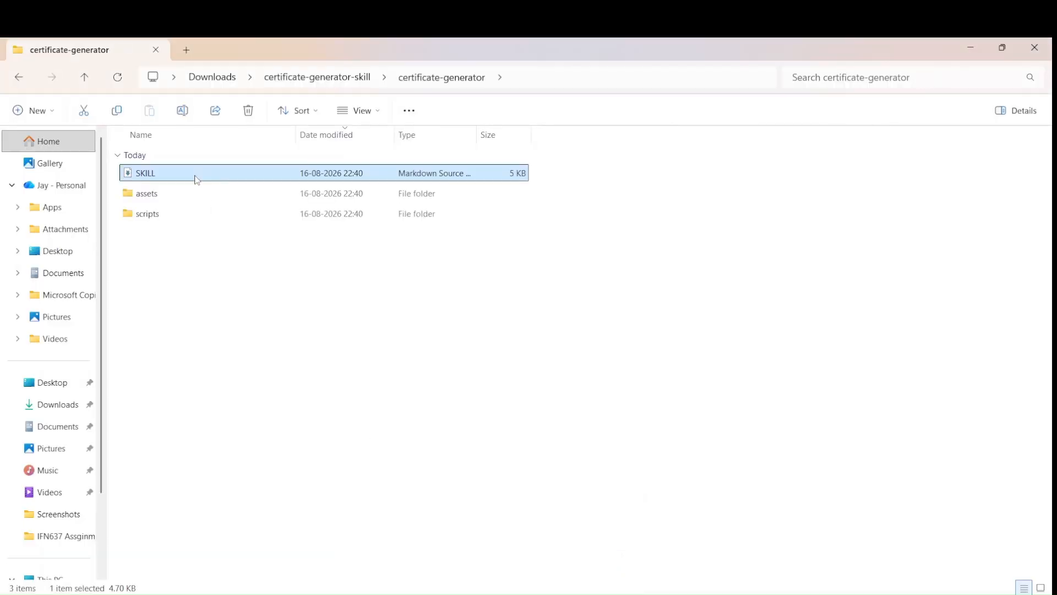
click(218, 283)
key(ctrl+a)
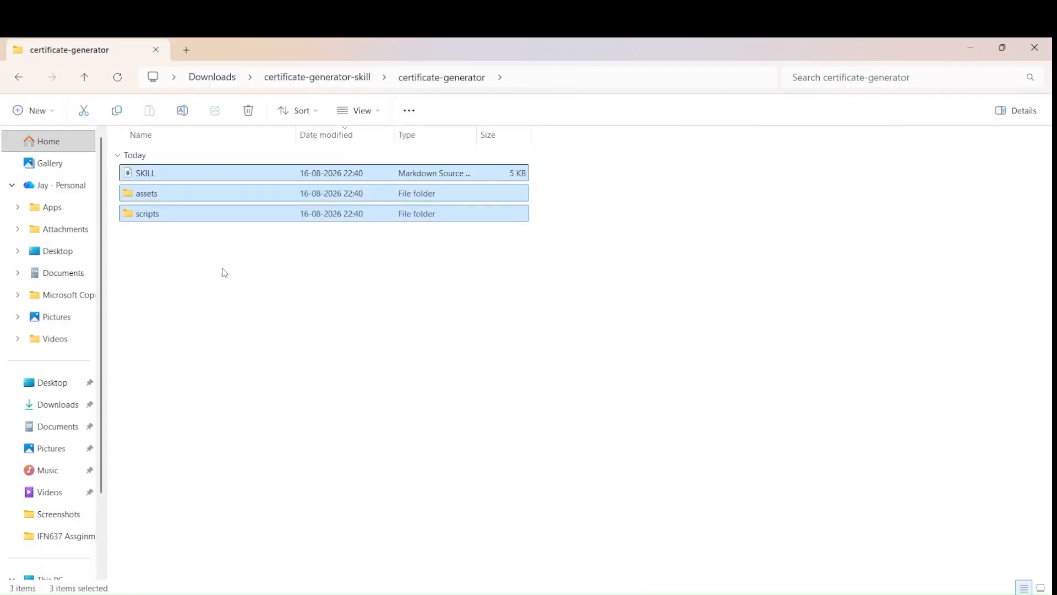
click(409, 111)
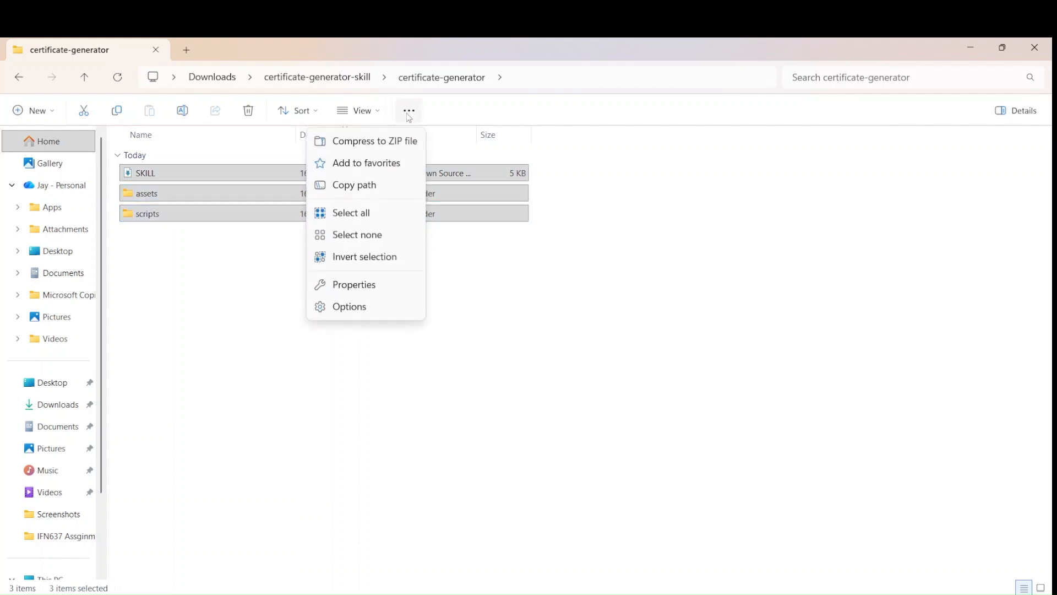
click(381, 143)
key(Return)
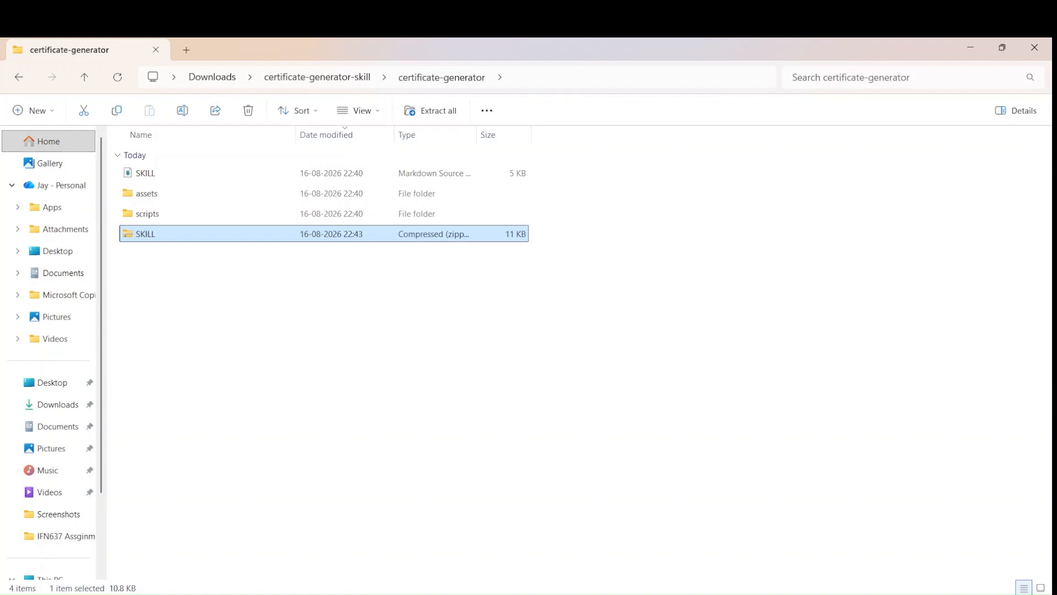
click(665, 593)
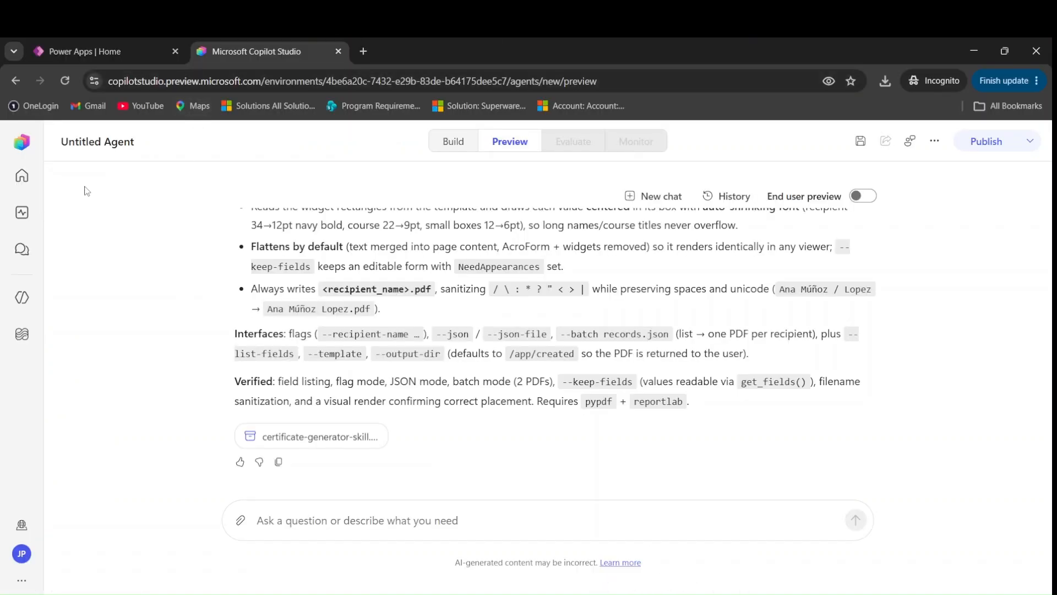
Discard the unsaved agent and start a new agent from the Agents list
click(21, 175)
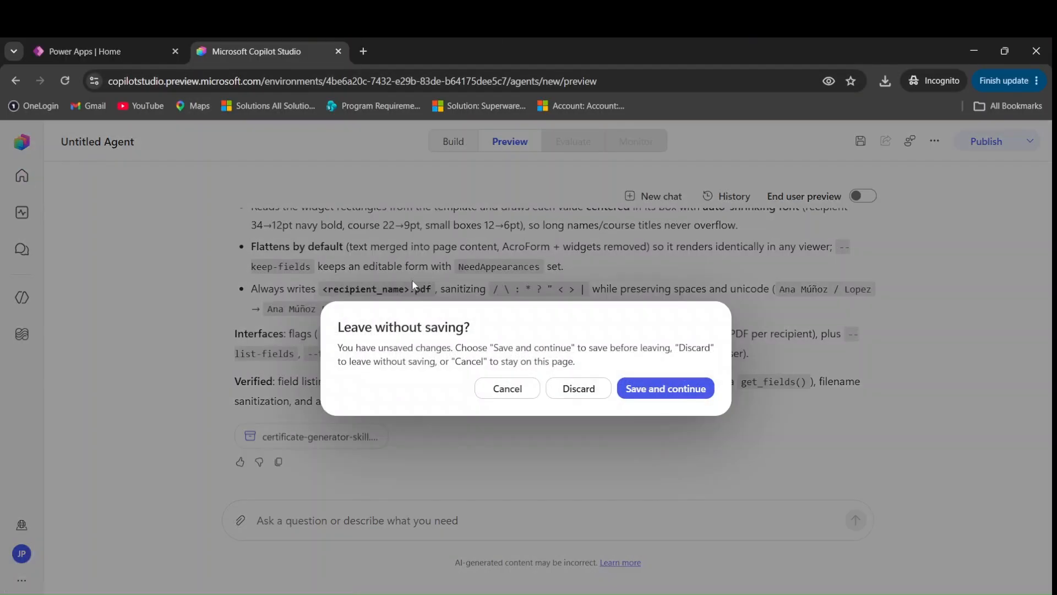
click(578, 387)
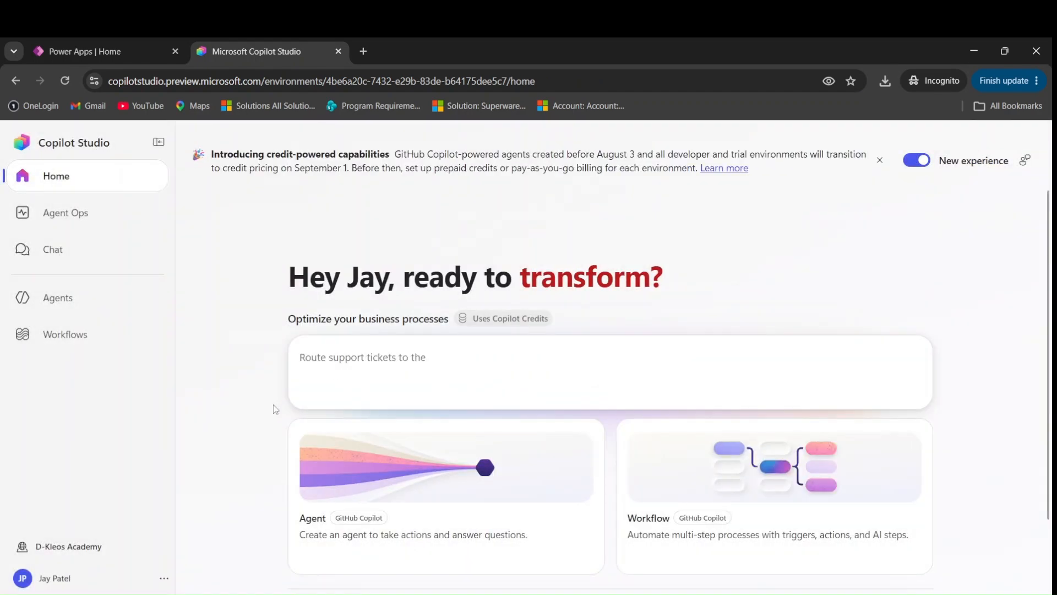
click(83, 297)
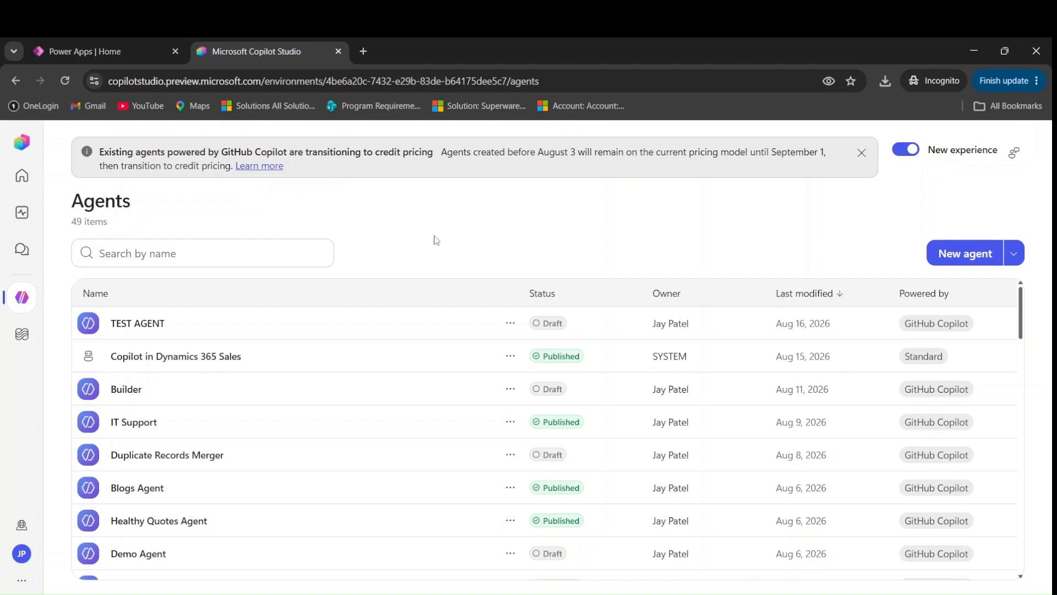
click(962, 253)
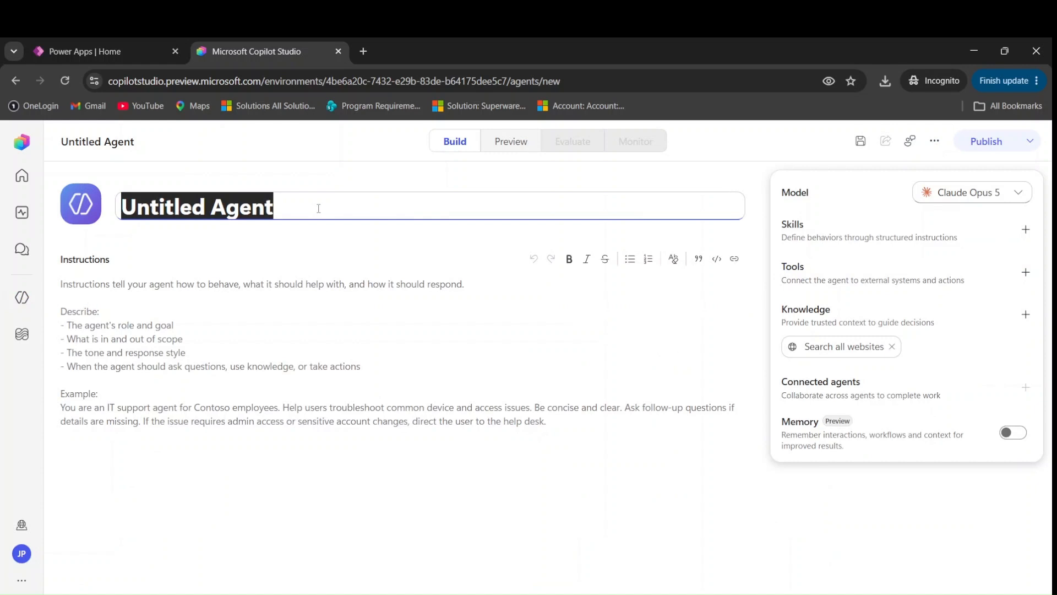
Rename Untitled Agent to 'Training Certi Generator'
key(BackSpace)
text(Certifi)
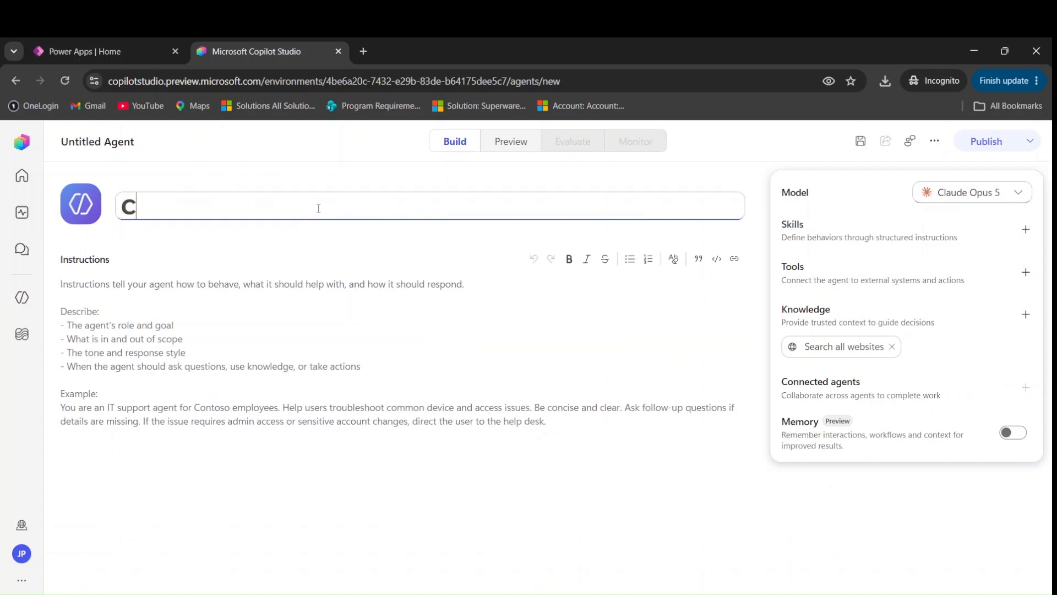
key(BackSpace)
key(BackSpace)
key(BackSpace)
key(BackSpace)
key(BackSpace)
key(BackSpace)
key(BackSpace)
text(Training Cet)
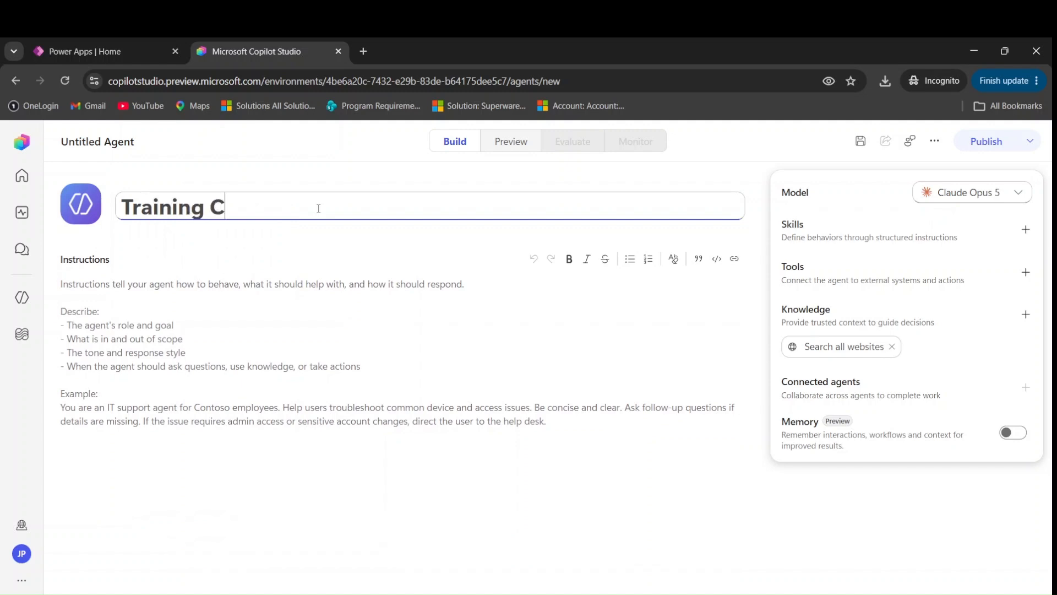
key(BackSpace)
text(rti Generator)
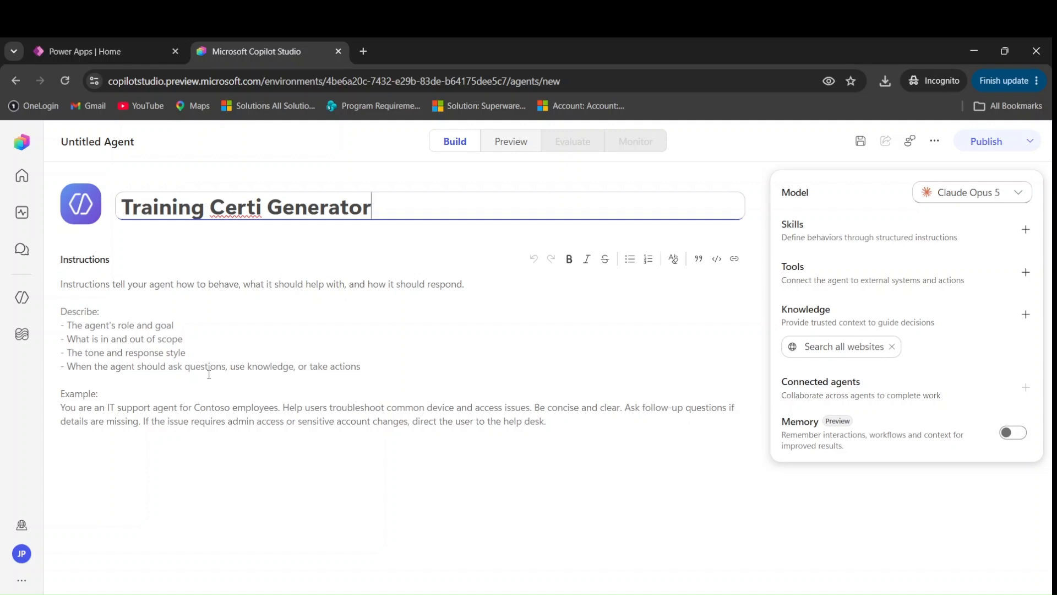
click(69, 324)
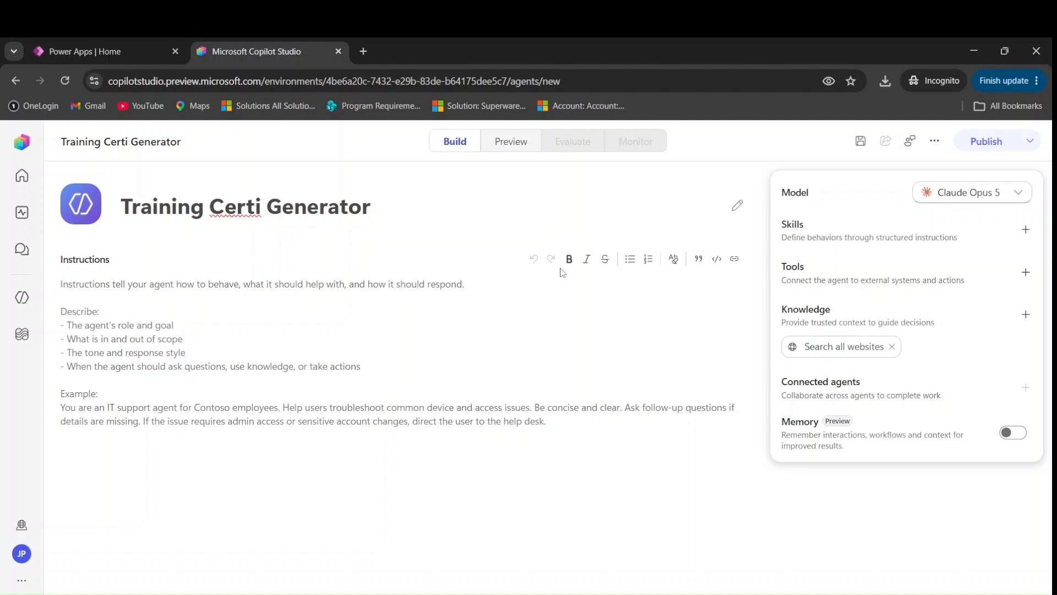
Upload the SKILL zip as a new skill for the agent
click(835, 229)
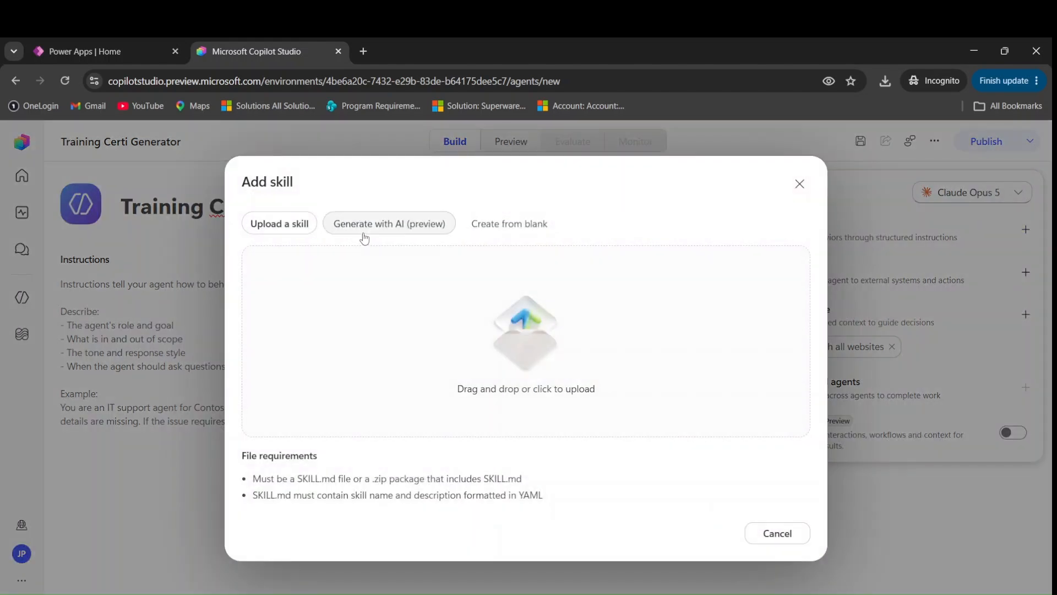
click(566, 334)
click(153, 164)
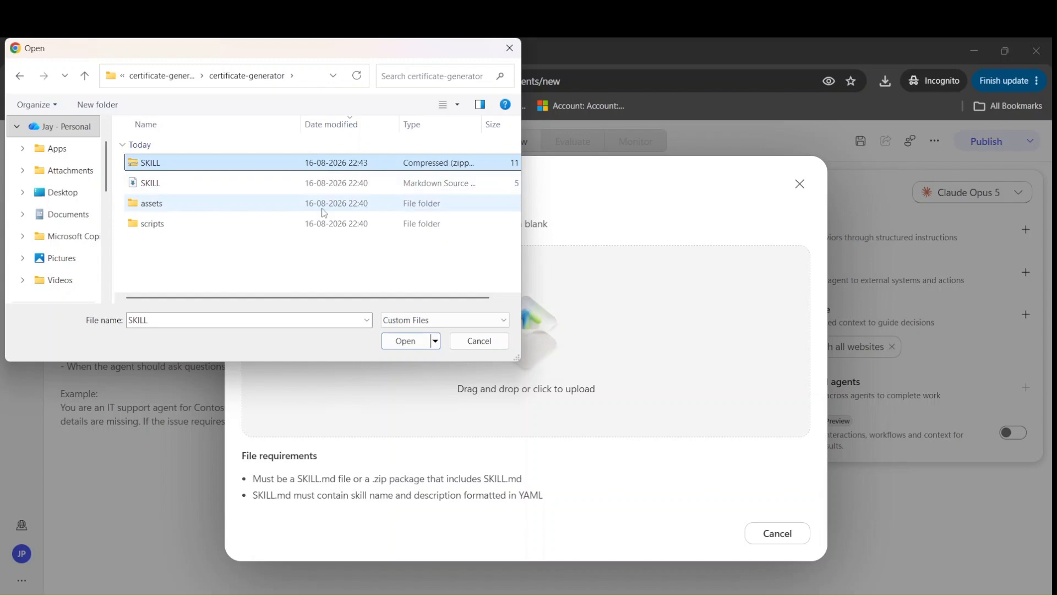
click(406, 341)
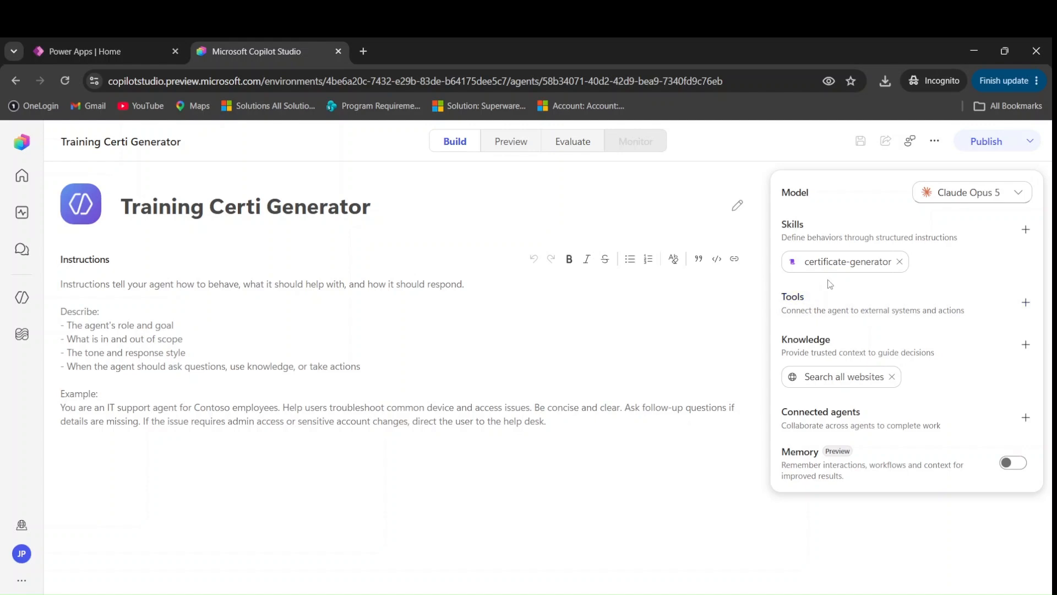
Inspect the uploaded certificate-generator skill's name and description details
click(820, 268)
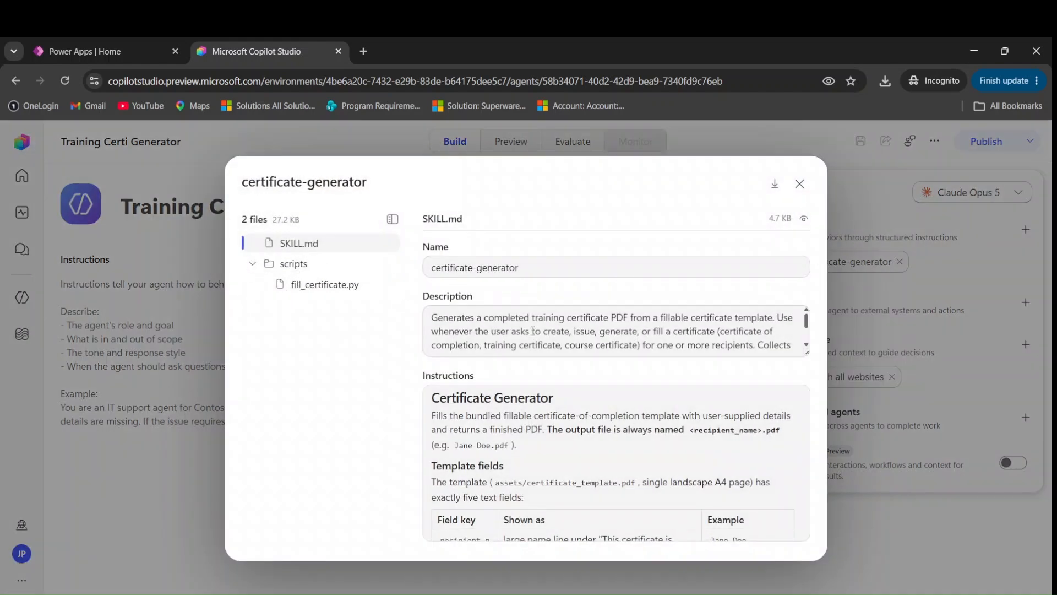
scroll(491, 338, down, 3)
scroll(494, 344, up, 3)
drag(540, 269, 428, 268)
drag(557, 331, 427, 307)
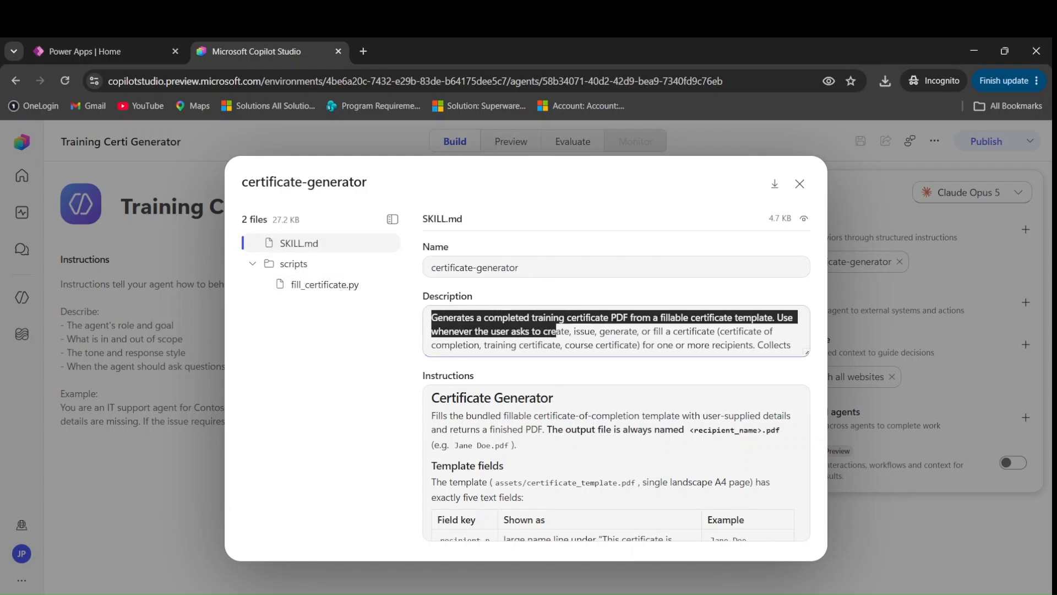
click(729, 575)
scroll(368, 233, up, 13)
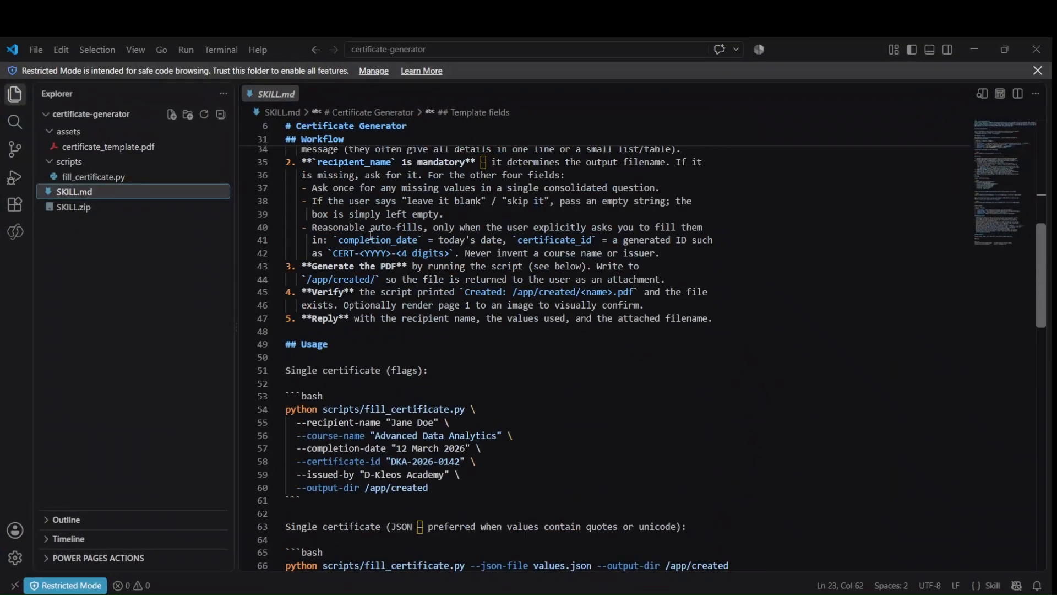
Compare SKILL.md's name and description with the skill details shown in Copilot Studio
scroll(370, 235, up, 10)
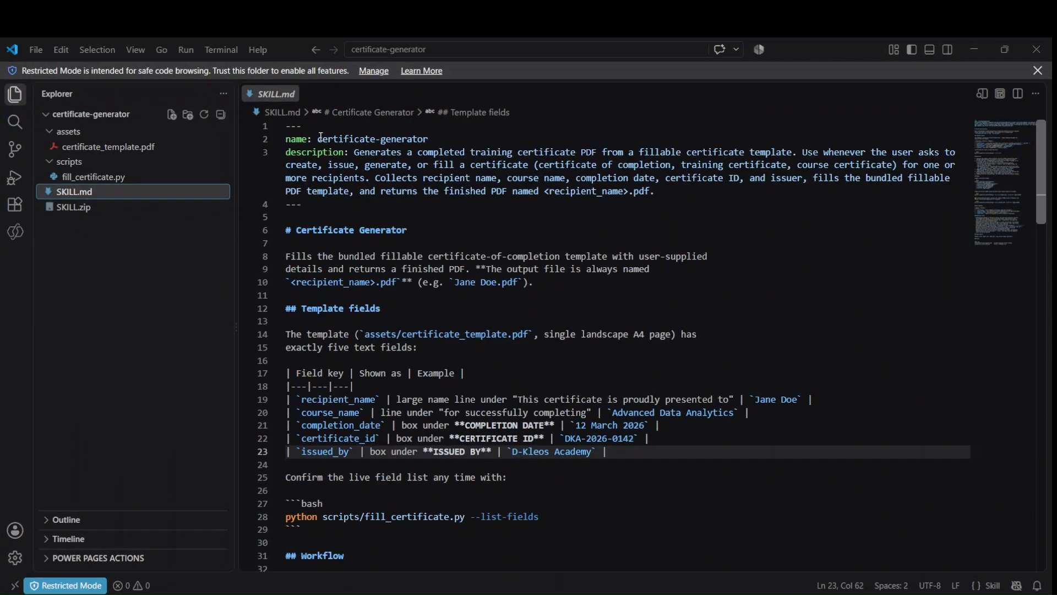
drag(319, 138, 428, 139)
drag(351, 153, 303, 205)
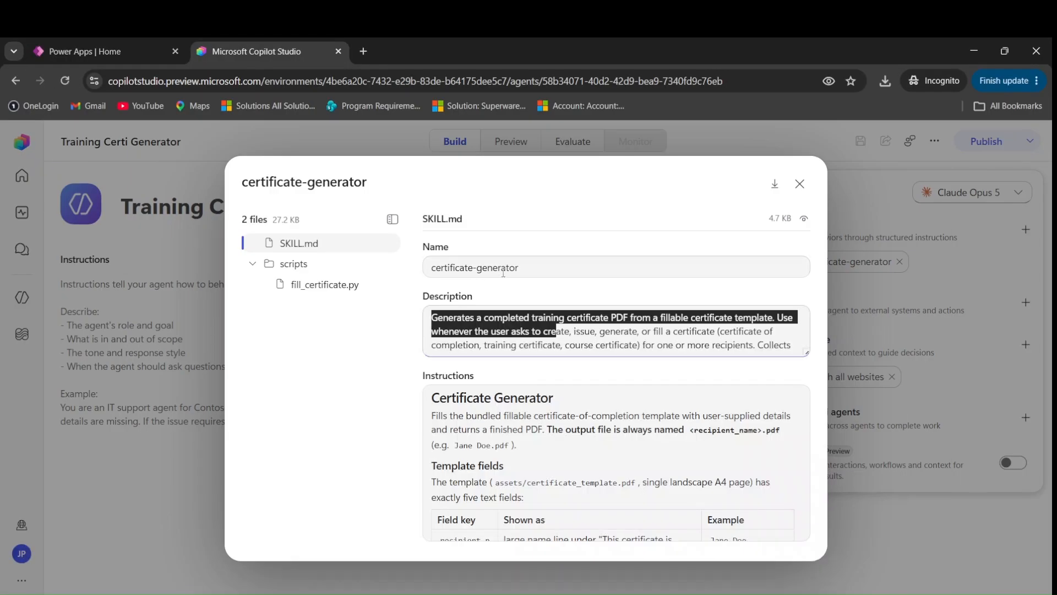
click(582, 336)
scroll(583, 337, down, 1)
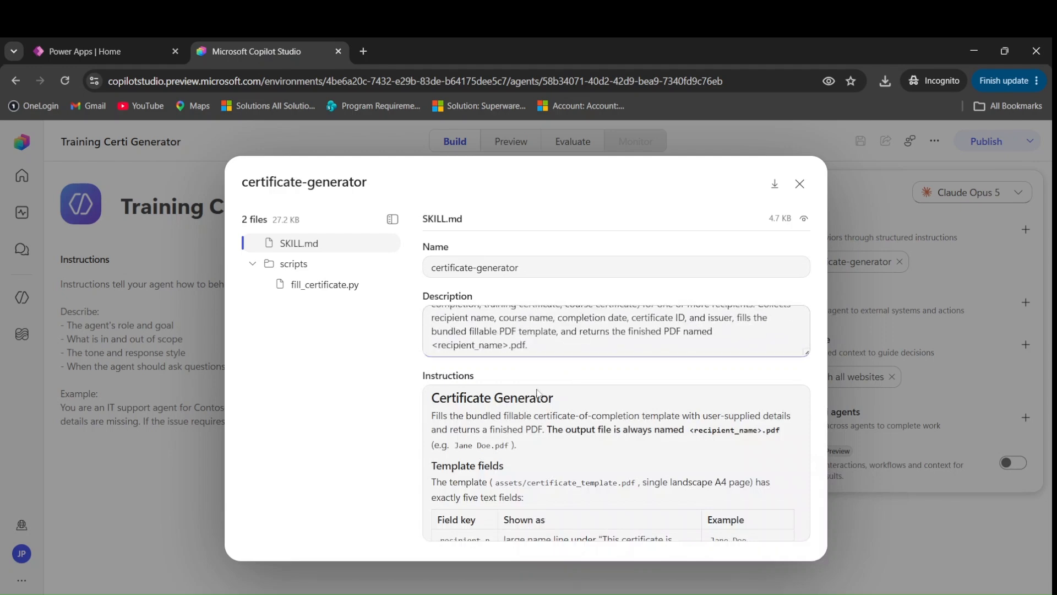
scroll(496, 429, down, 2)
scroll(532, 441, down, 6)
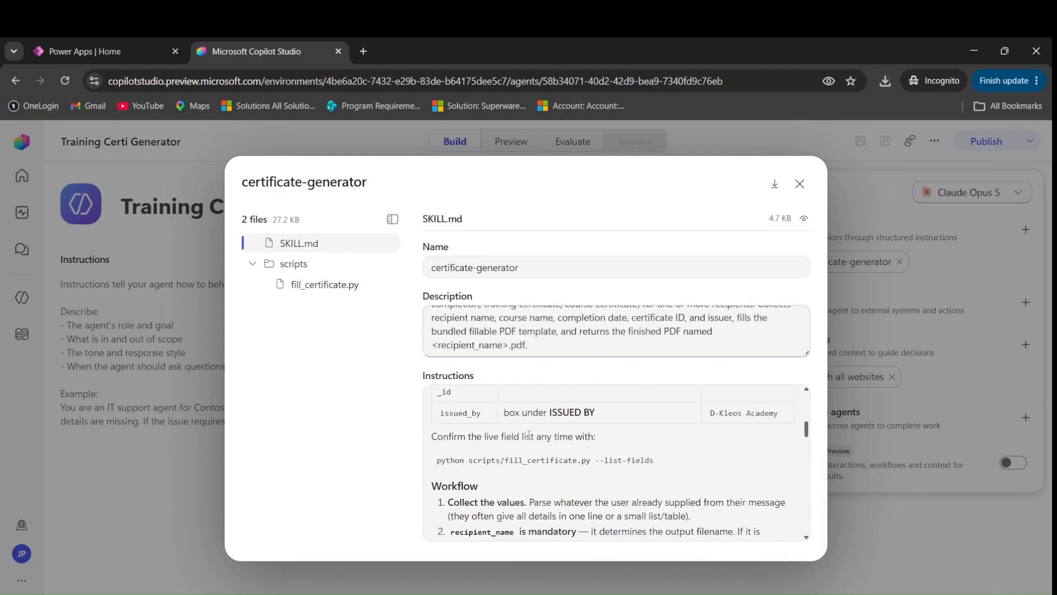
key(alt+Tab)
scroll(438, 327, down, 10)
scroll(430, 340, down, 15)
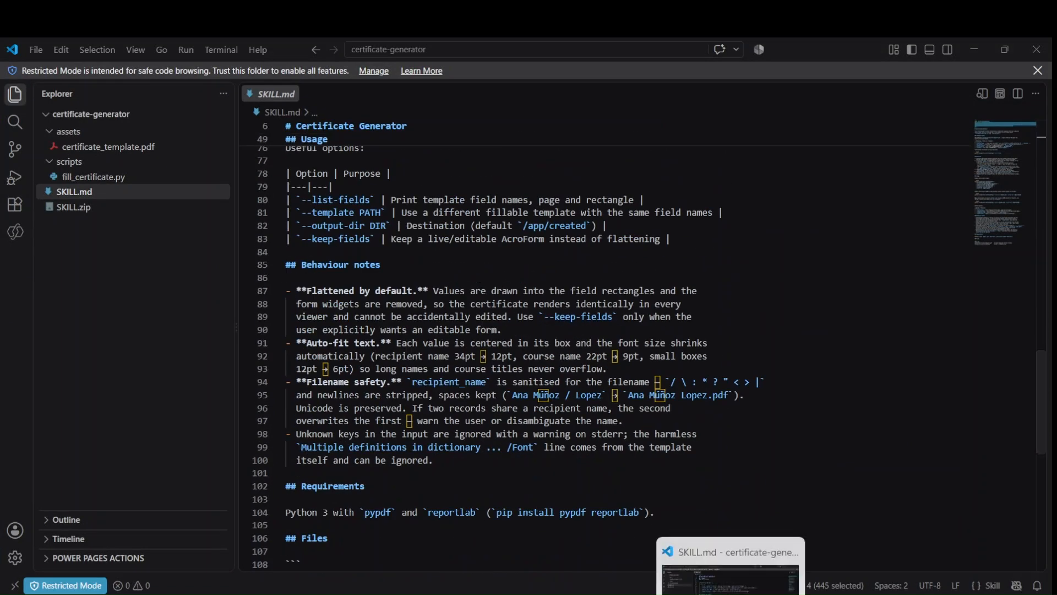
key(alt+Tab)
scroll(472, 425, down, 8)
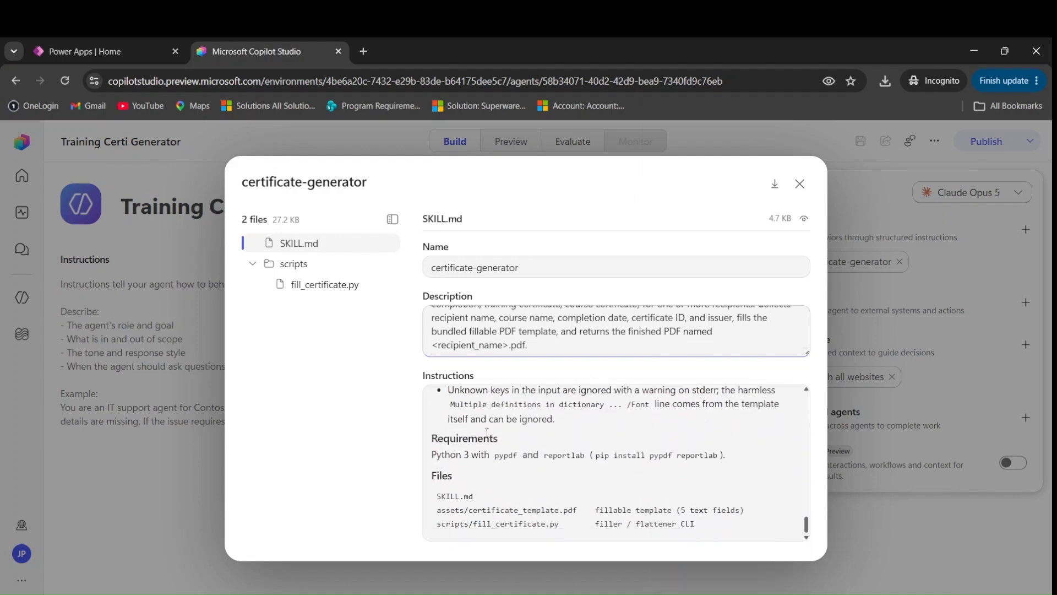
Close the skill details and add-skill dialogs and open the agent's Preview chat
scroll(476, 456, up, 4)
scroll(476, 456, up, 3)
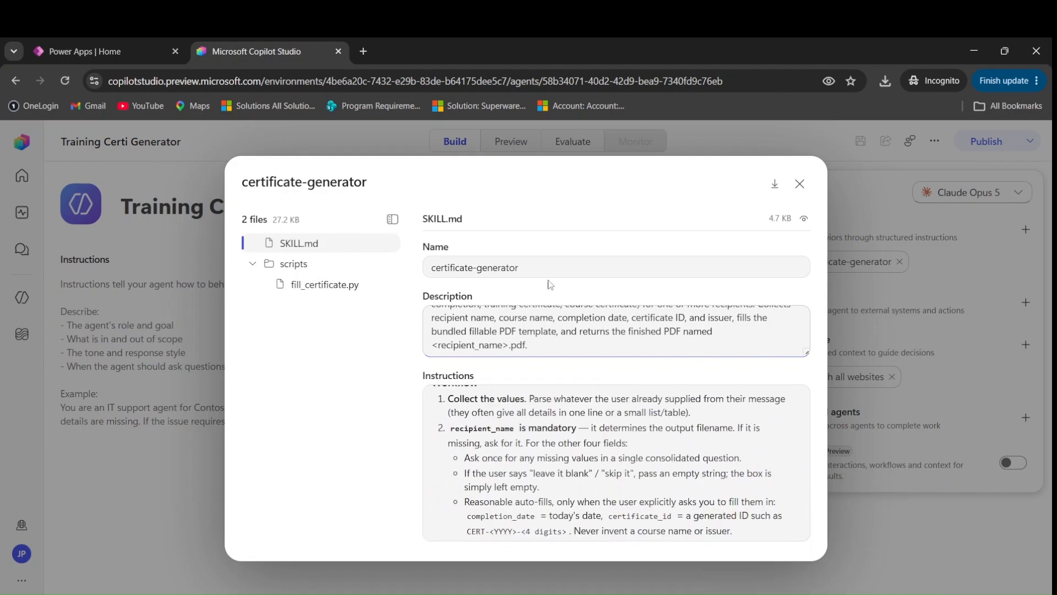
click(800, 183)
click(802, 184)
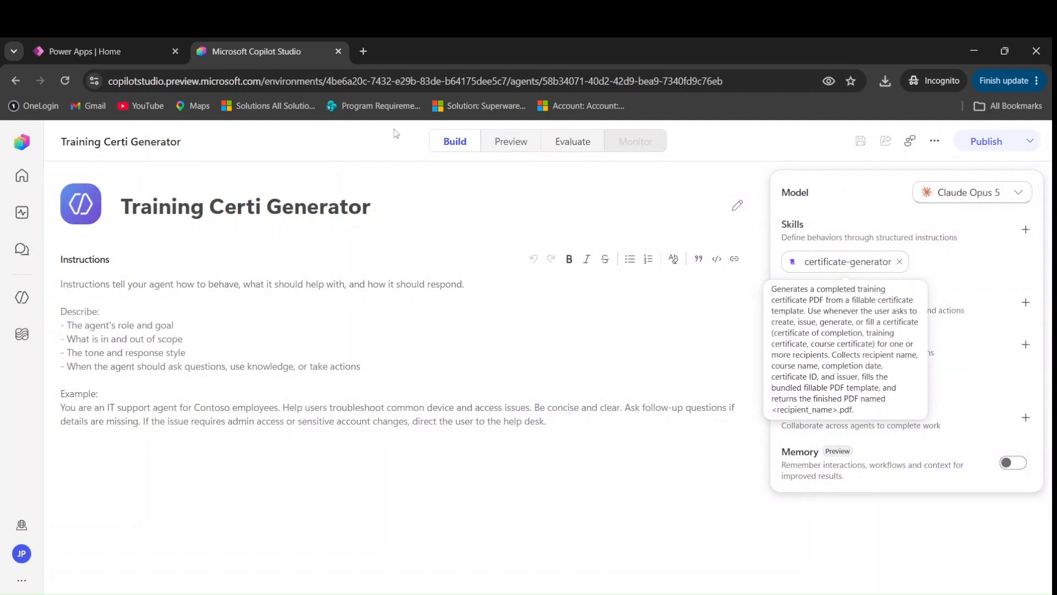
click(504, 144)
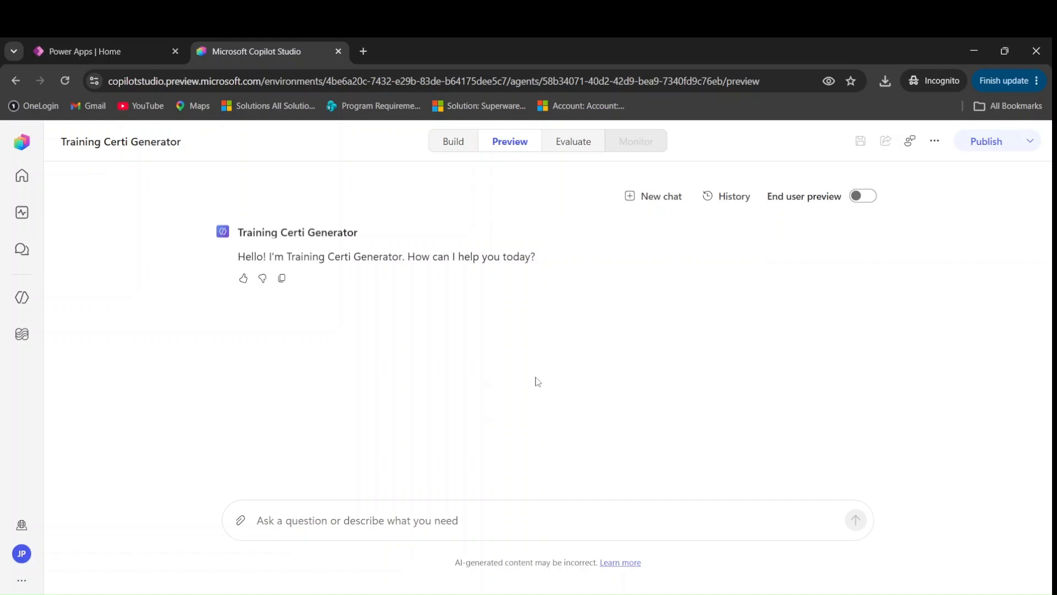
key(alt+Tab)
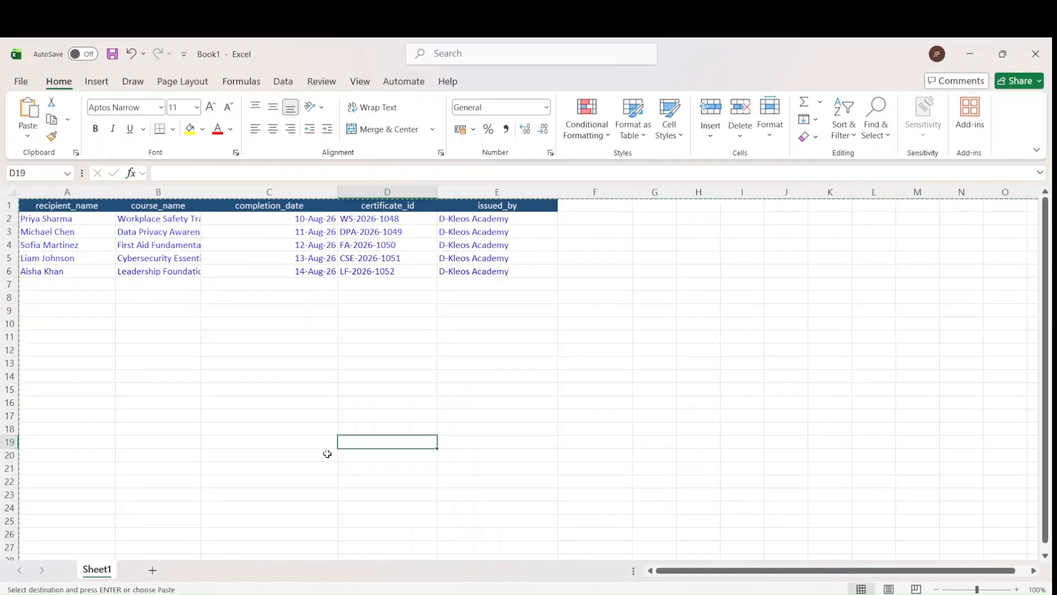
Widen columns B and C to show full course names and completion dates
double_click(201, 191)
click(252, 389)
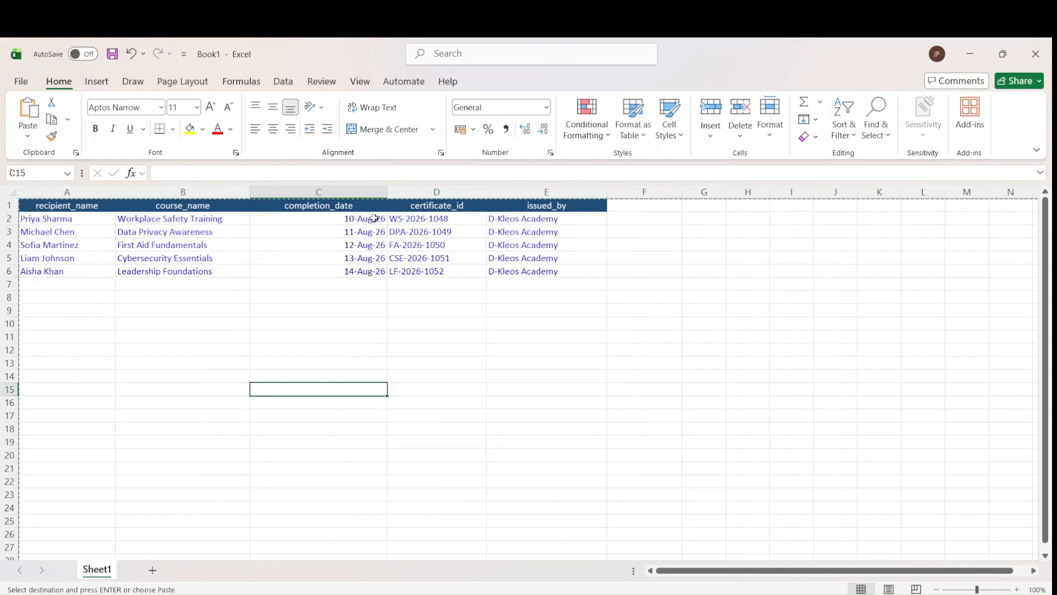
drag(387, 188, 465, 188)
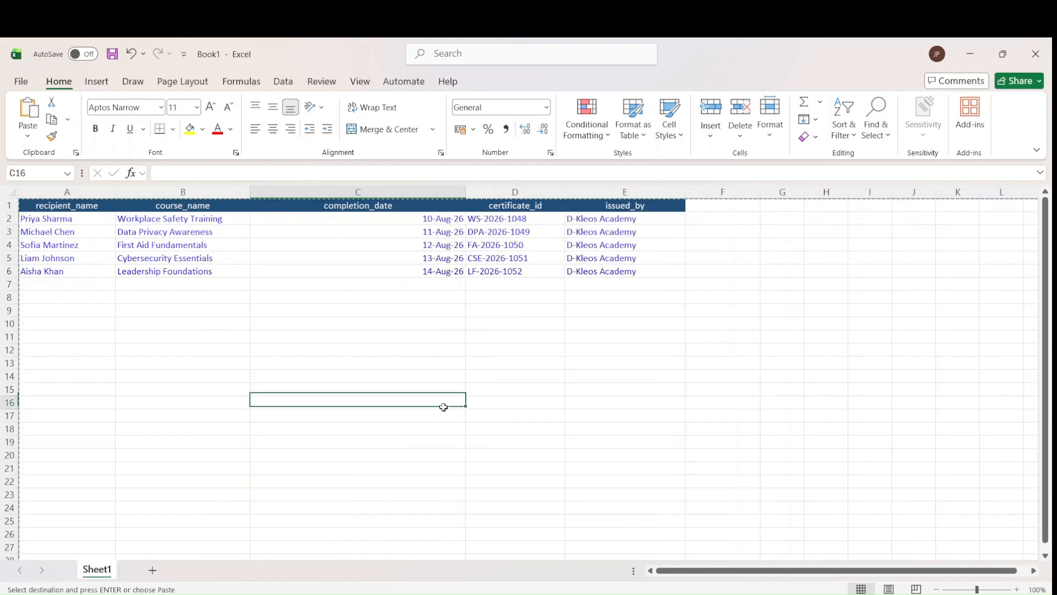
click(66, 216)
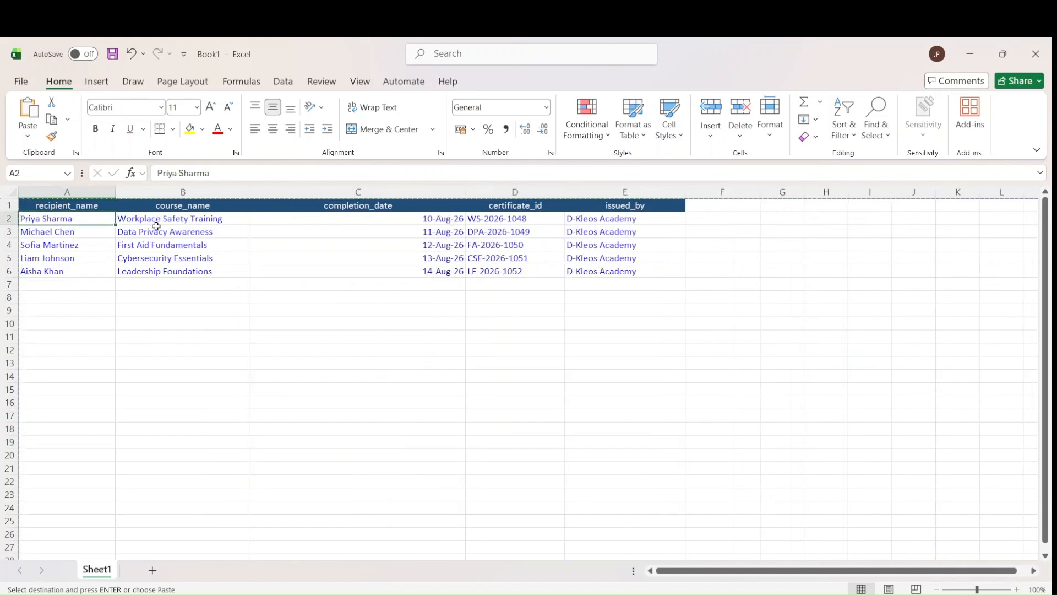
click(311, 225)
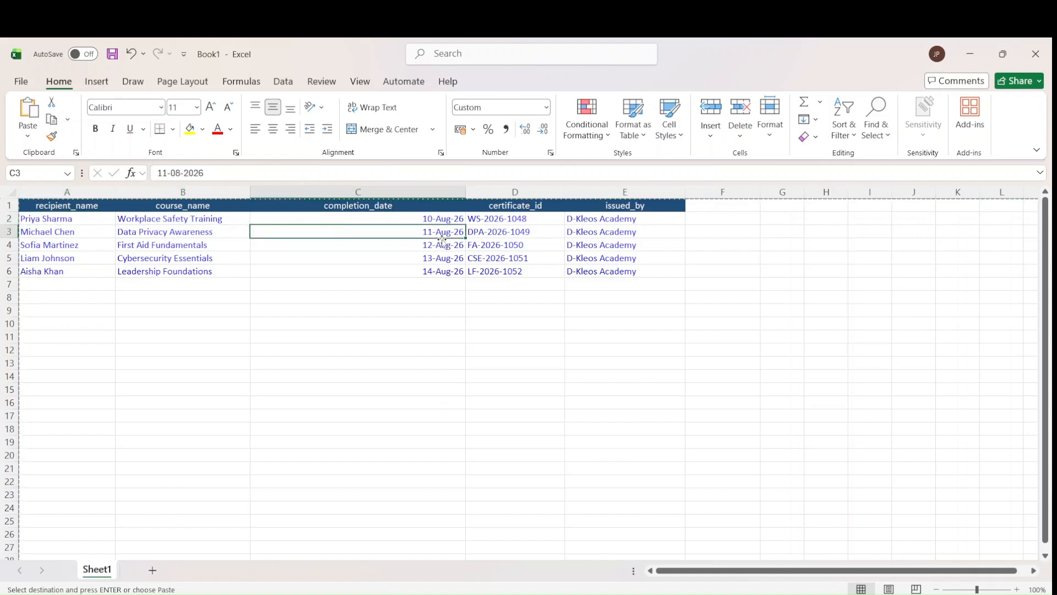
click(490, 219)
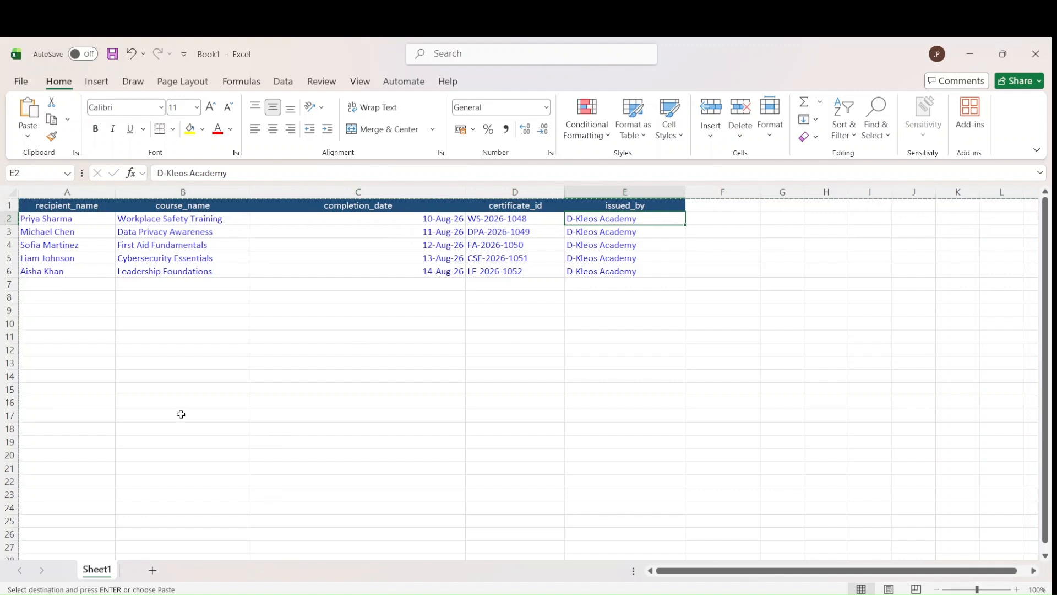
Select and copy the first recipient's row, A2:E2
click(197, 420)
drag(71, 218, 561, 220)
key(ctrl+c)
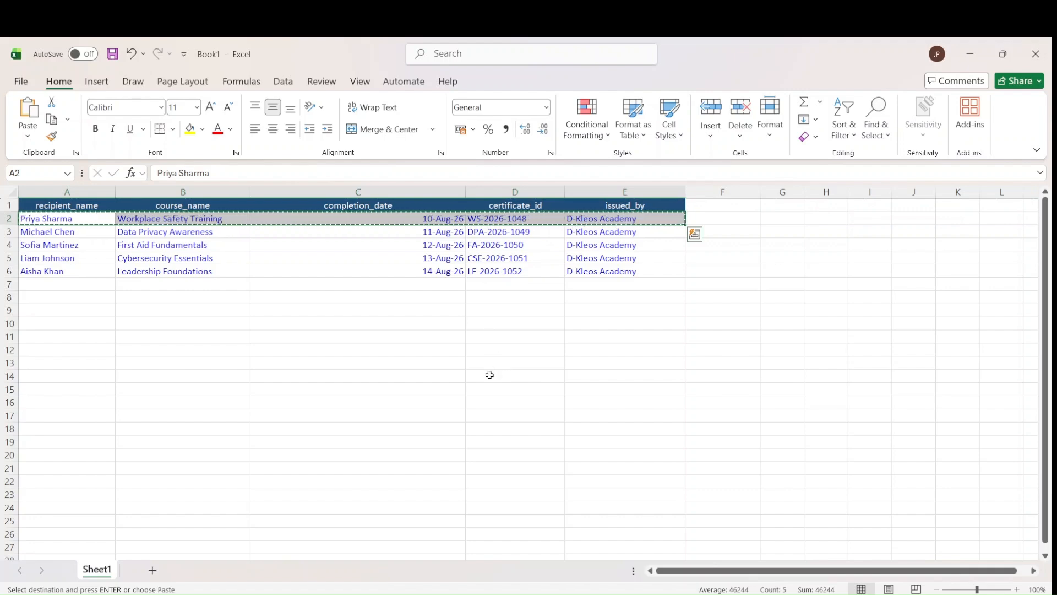
click(674, 594)
Paste the first recipient's row into the Preview chat and send it to the agent
click(342, 519)
key(ctrl+v)
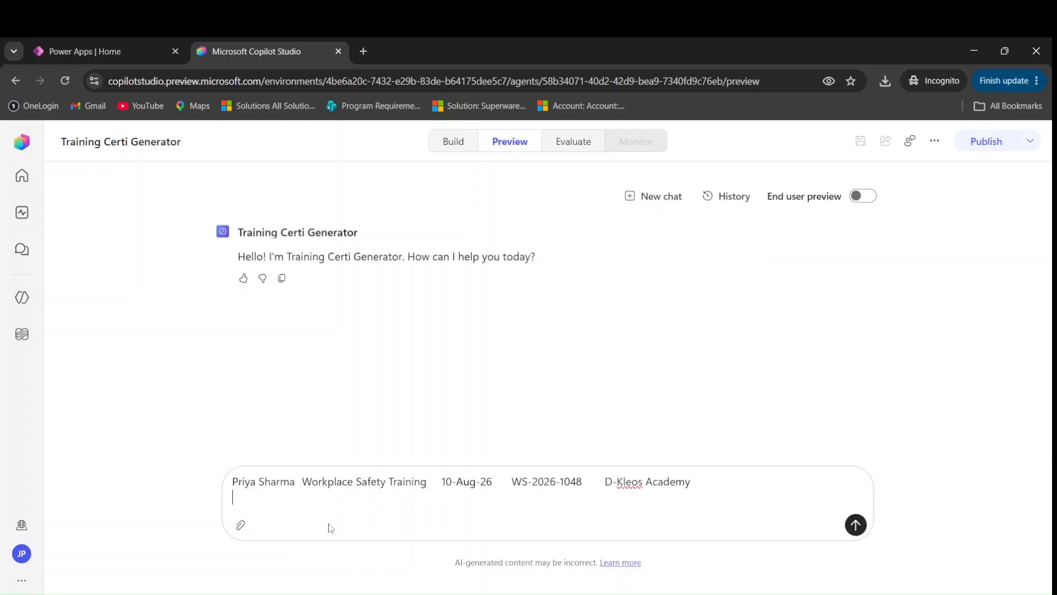
key(Return)
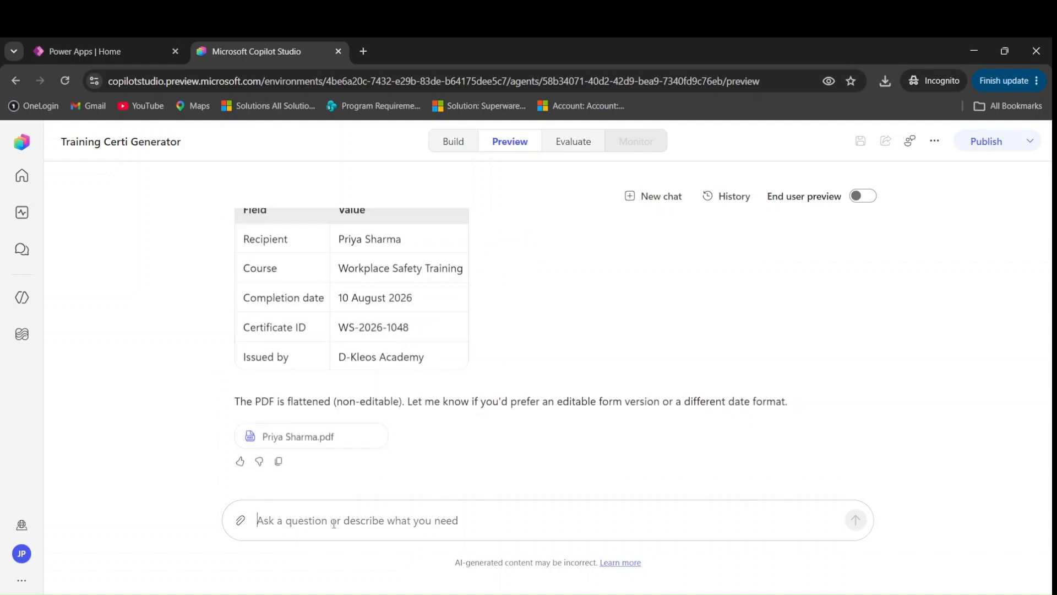
Review the reply table, then download and open the Workplace Safety Training certificate PDF
scroll(367, 392, up, 2)
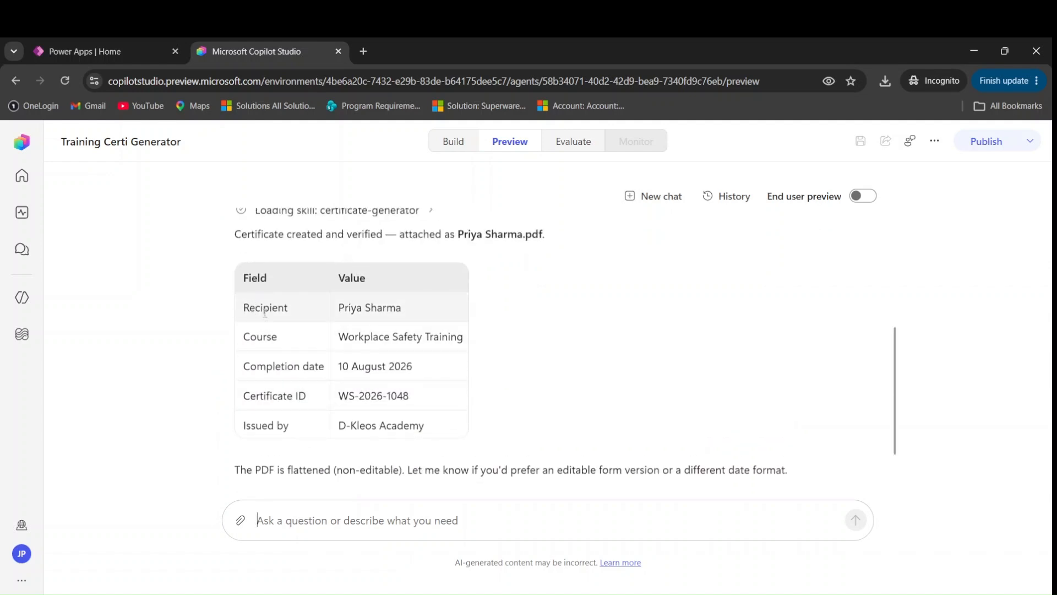
drag(340, 306, 383, 308)
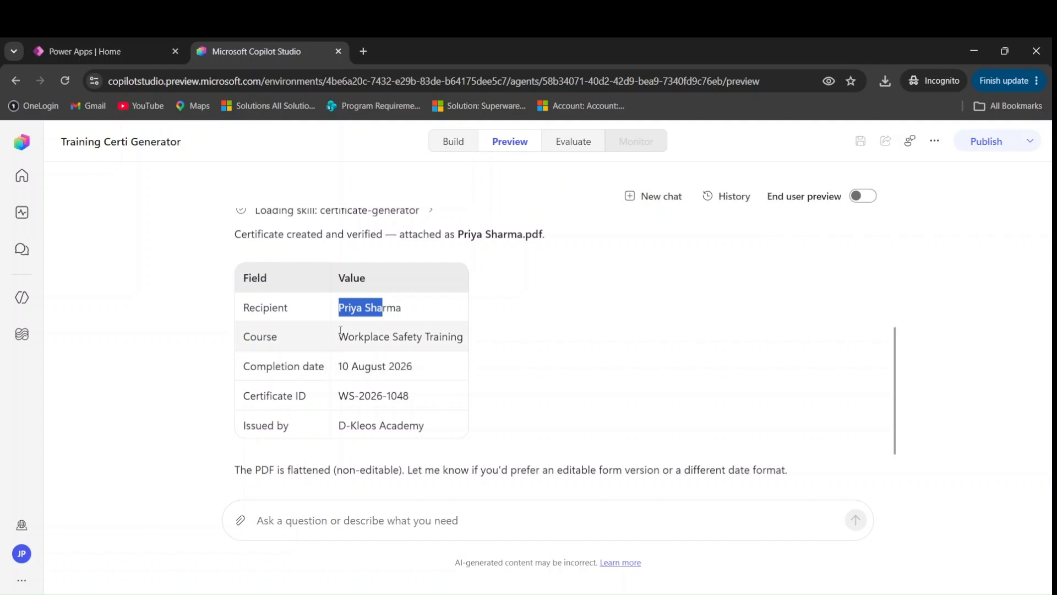
drag(339, 334, 411, 336)
click(377, 369)
scroll(362, 376, down, 2)
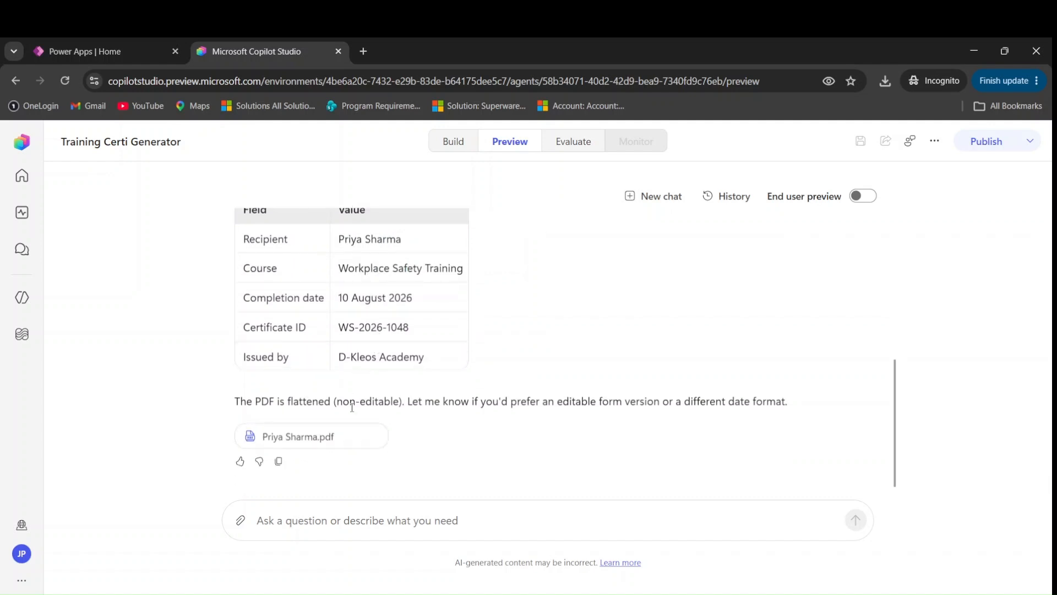
click(293, 437)
click(696, 153)
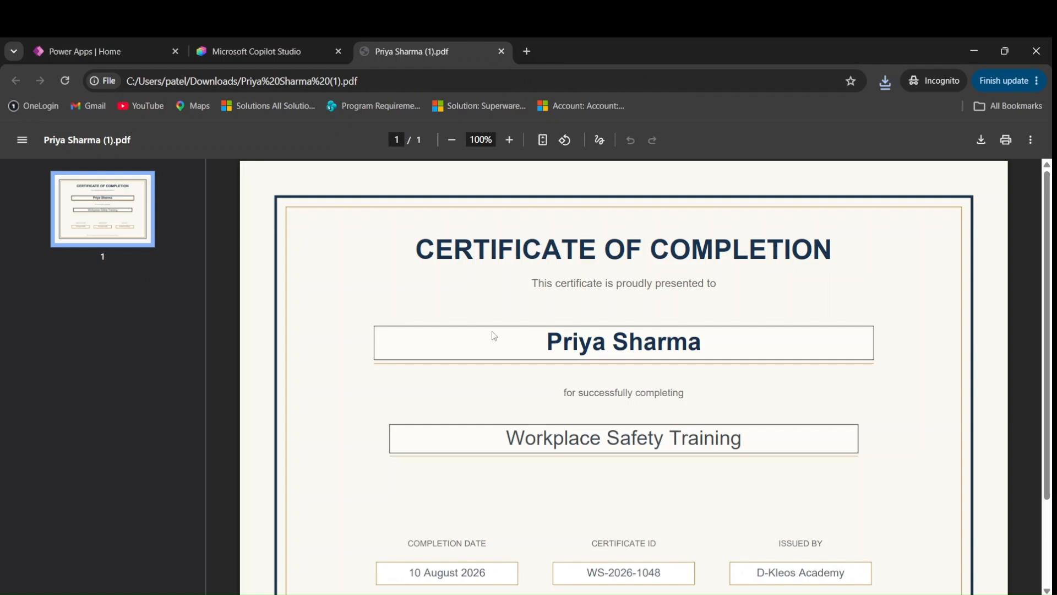
Check the certificate's name, 10 August 2026 date and D-Kleos Academy issuer text
scroll(491, 335, down, 2)
scroll(481, 355, up, 2)
double_click(571, 330)
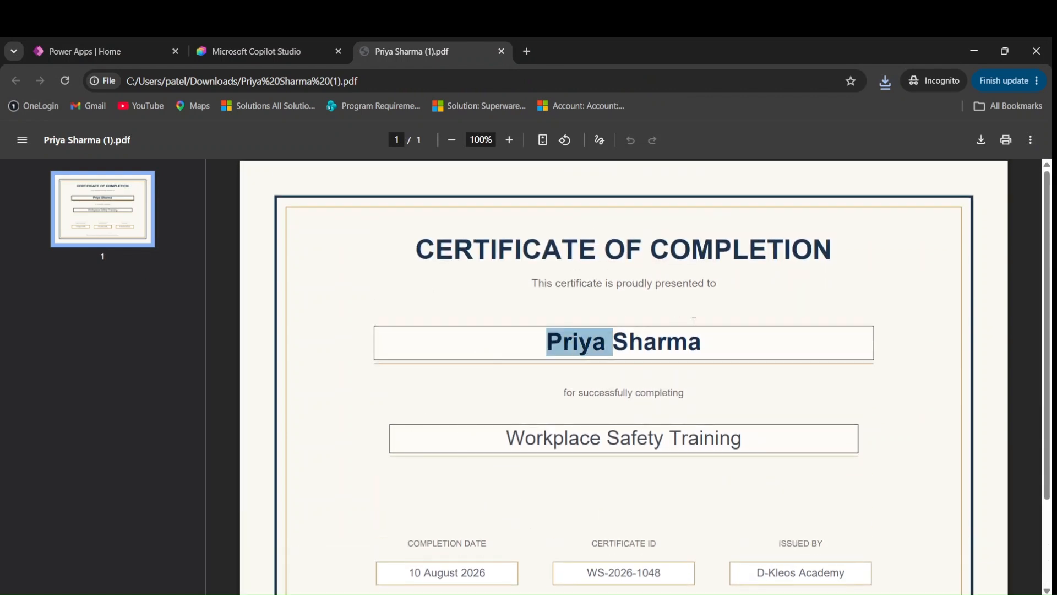
click(561, 443)
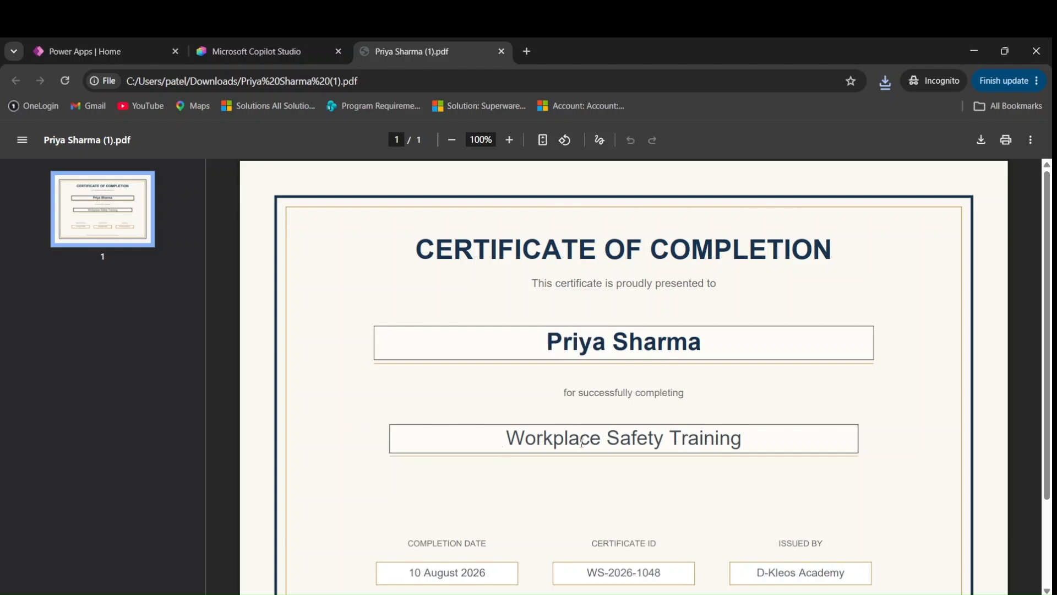
drag(415, 573, 480, 576)
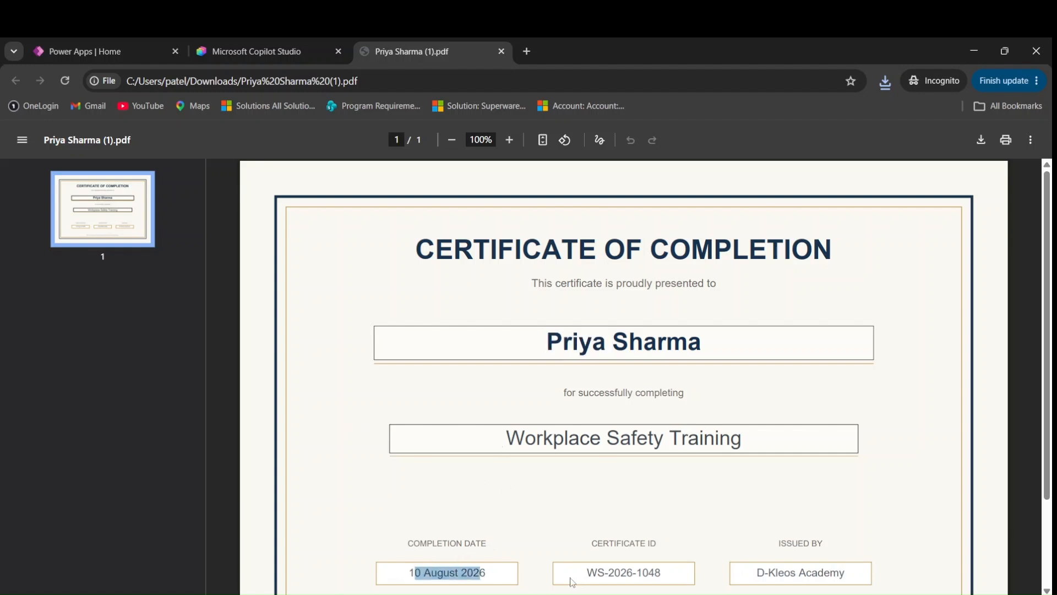
click(573, 581)
drag(755, 573, 848, 572)
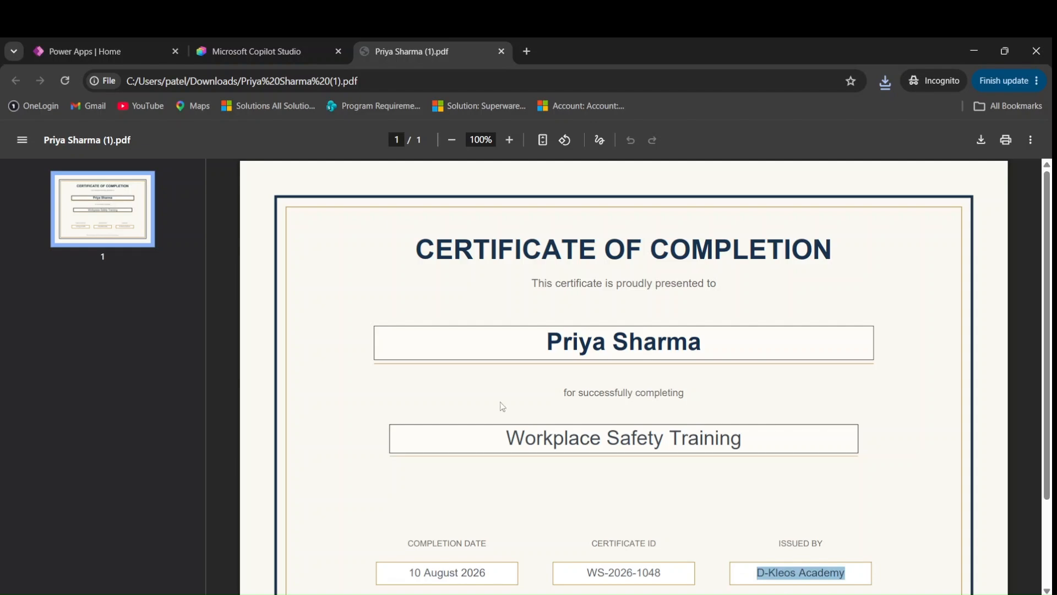
Copy the five recipient rows A2:E6 in Excel and return to the preview chat
click(611, 594)
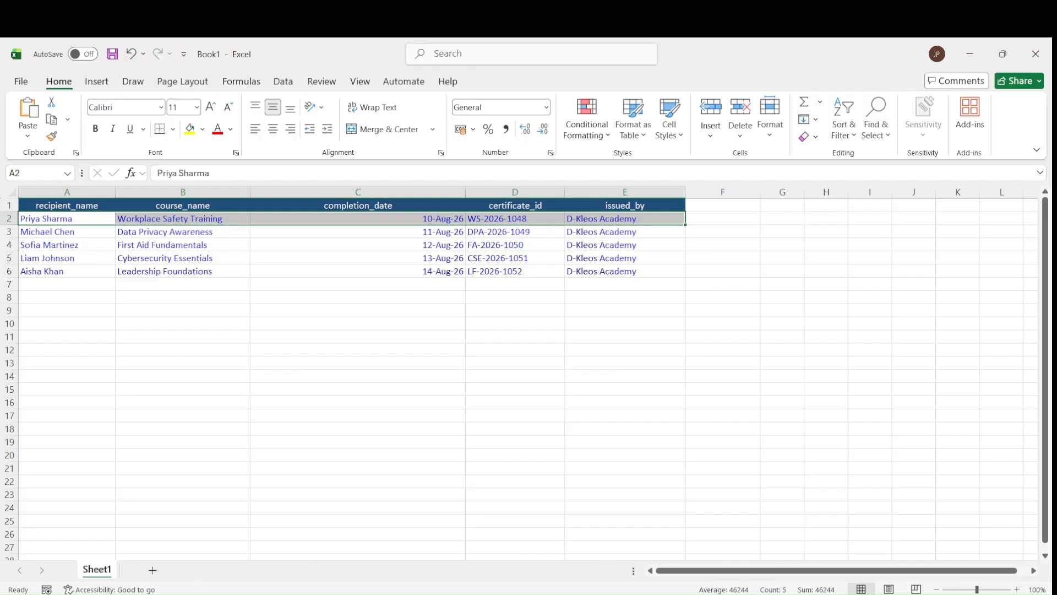
click(662, 274)
mouse_move(662, 275)
mouse_down()
mouse_move(271, 210)
mouse_move(69, 205)
mouse_move(44, 219)
mouse_move(514, 278)
mouse_move(644, 275)
mouse_up()
click(329, 402)
key(ctrl+c)
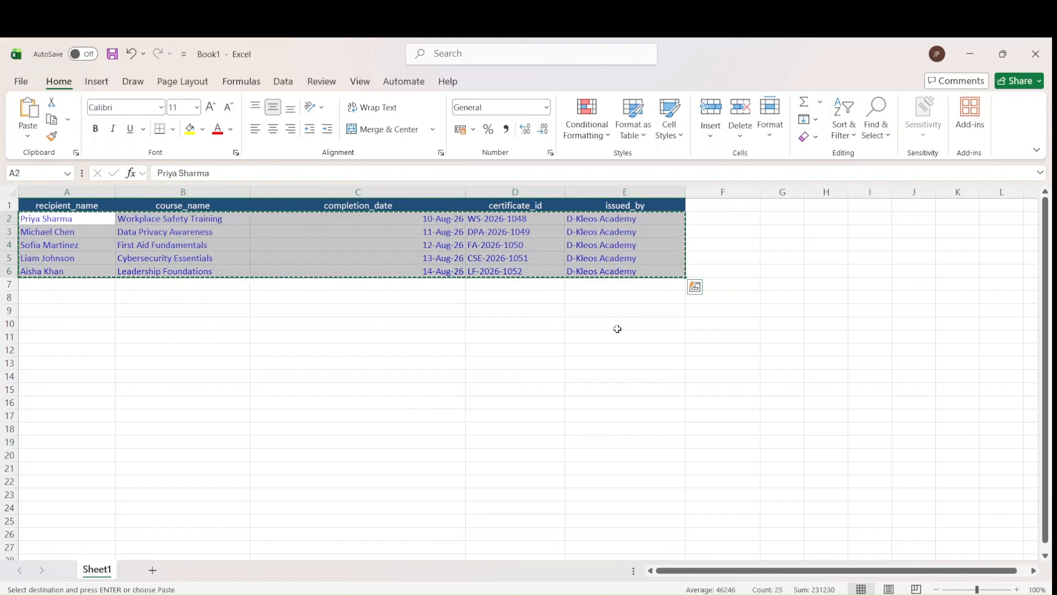
key(alt+Tab)
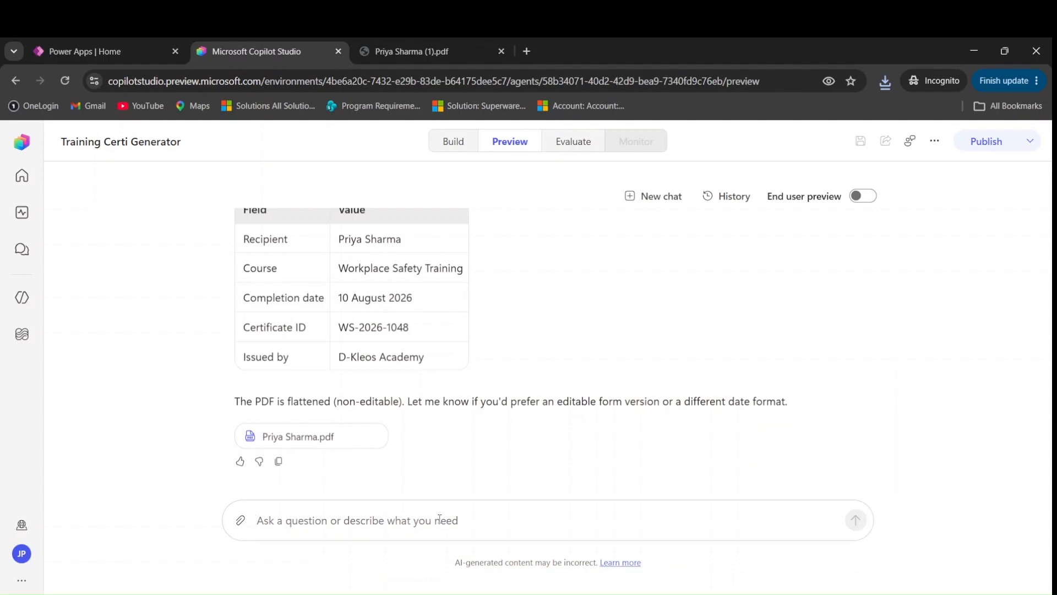
Send all five recipient rows to the agent and download the first returned certificate PDF
key(ctrl+v)
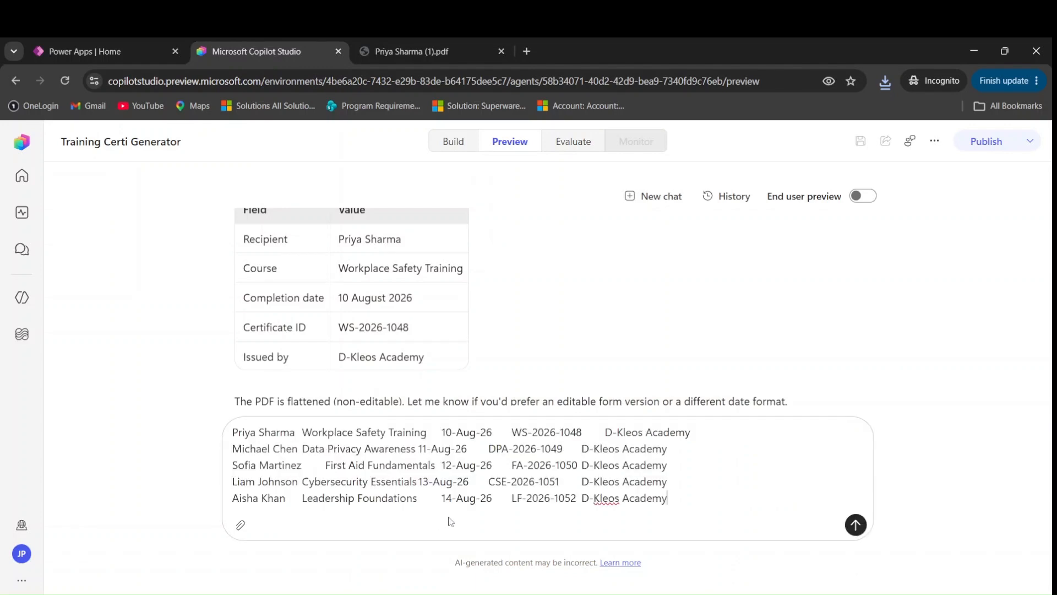
click(856, 525)
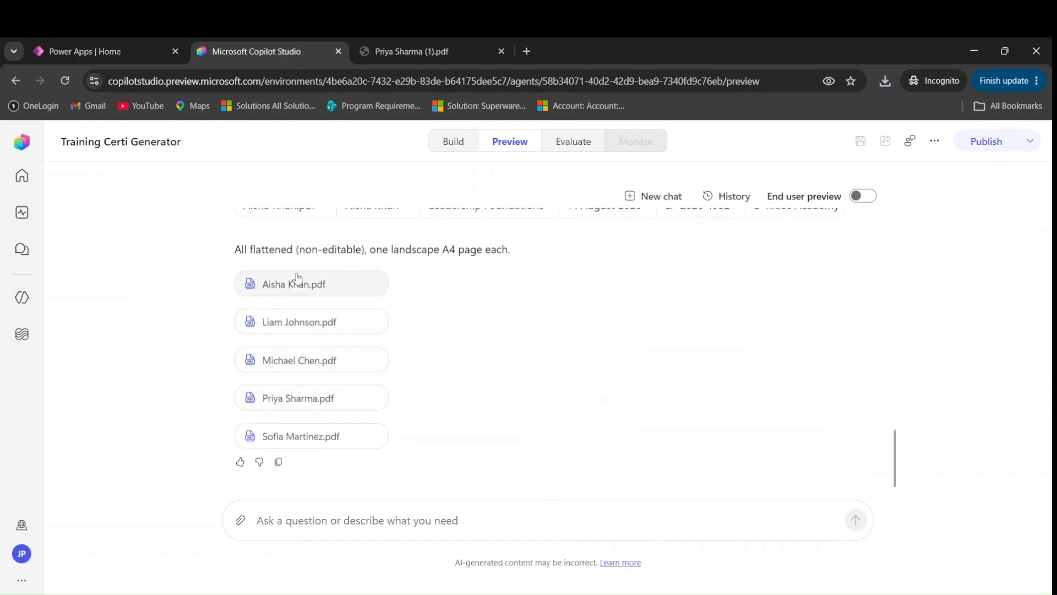
click(296, 283)
Open the first certificate, then save and open the Cybersecurity Essentials certificate PDF
click(755, 157)
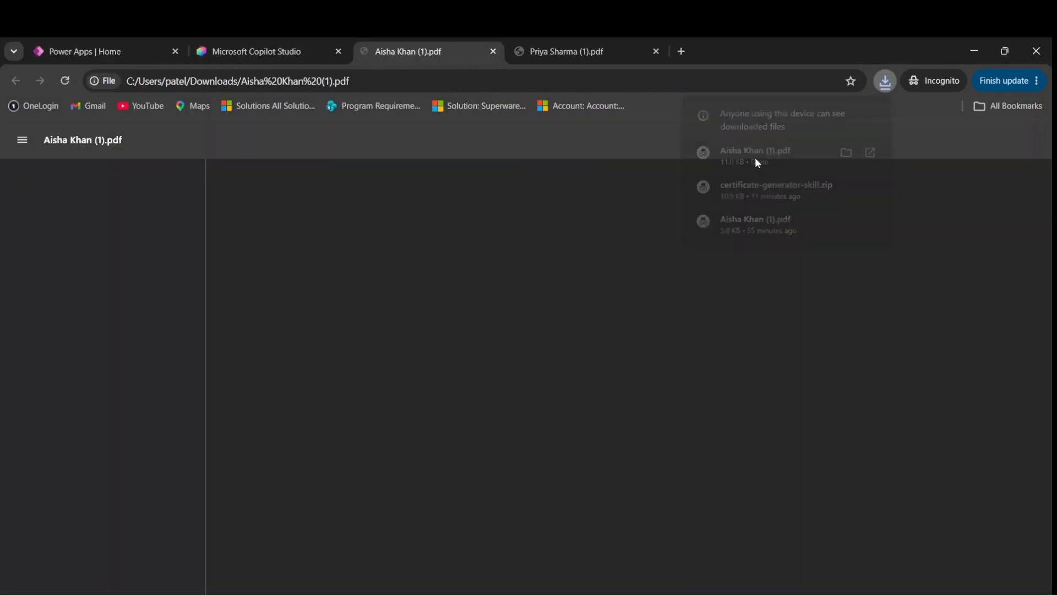
click(229, 42)
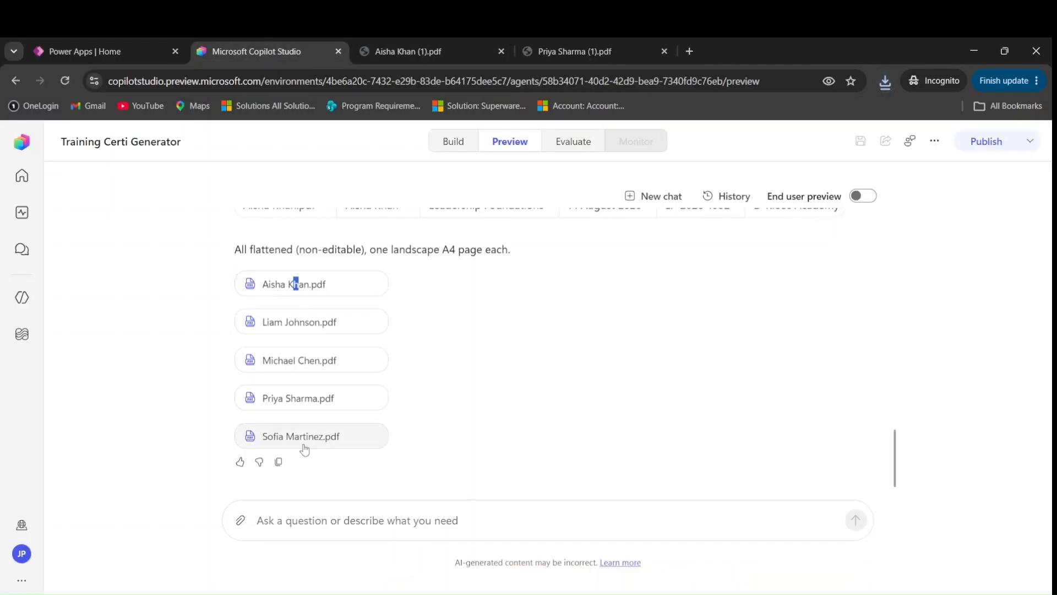
click(296, 323)
key(Return)
click(877, 74)
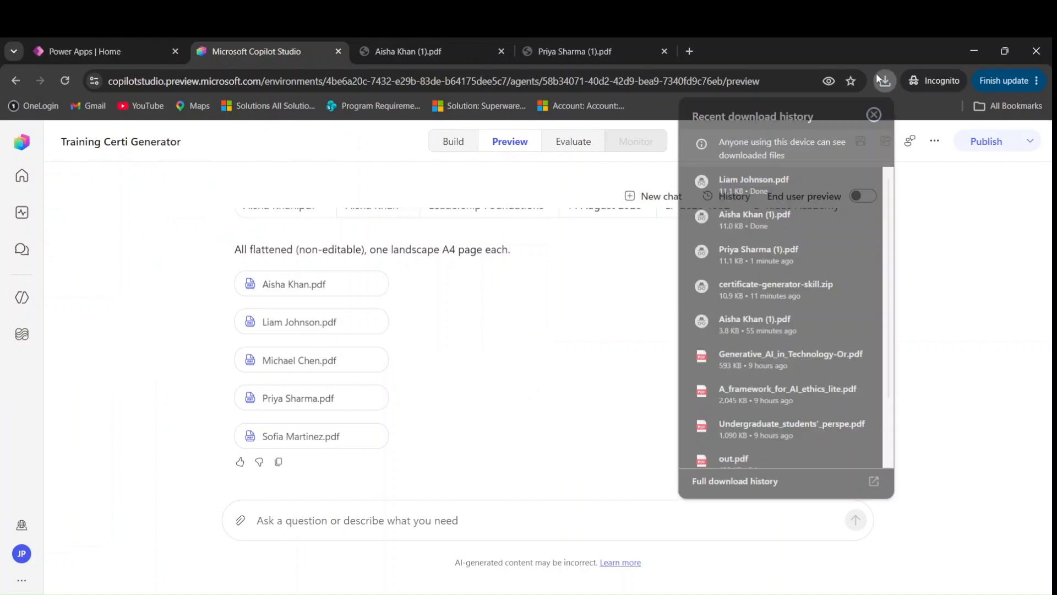
click(778, 179)
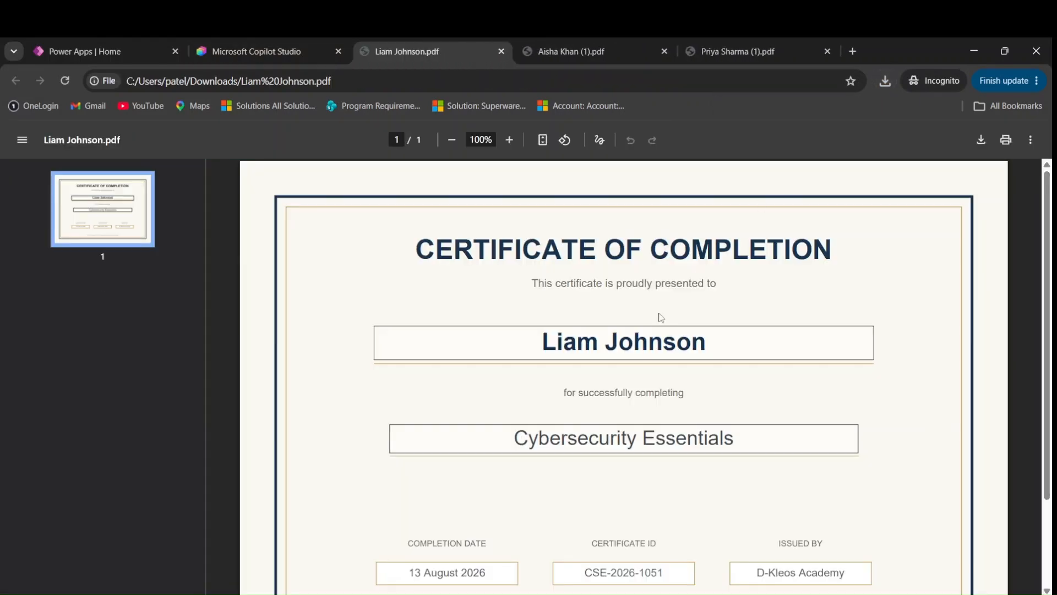
Review the Cybersecurity Essentials certificate dated 13 August 2026, then return to the chat
scroll(661, 319, down, 2)
click(258, 51)
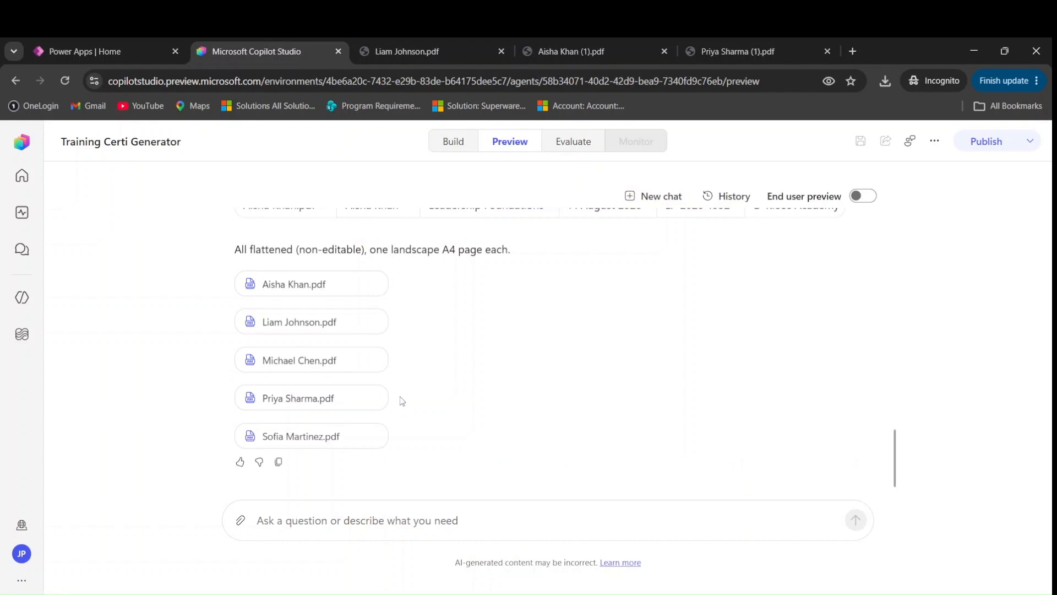
click(440, 52)
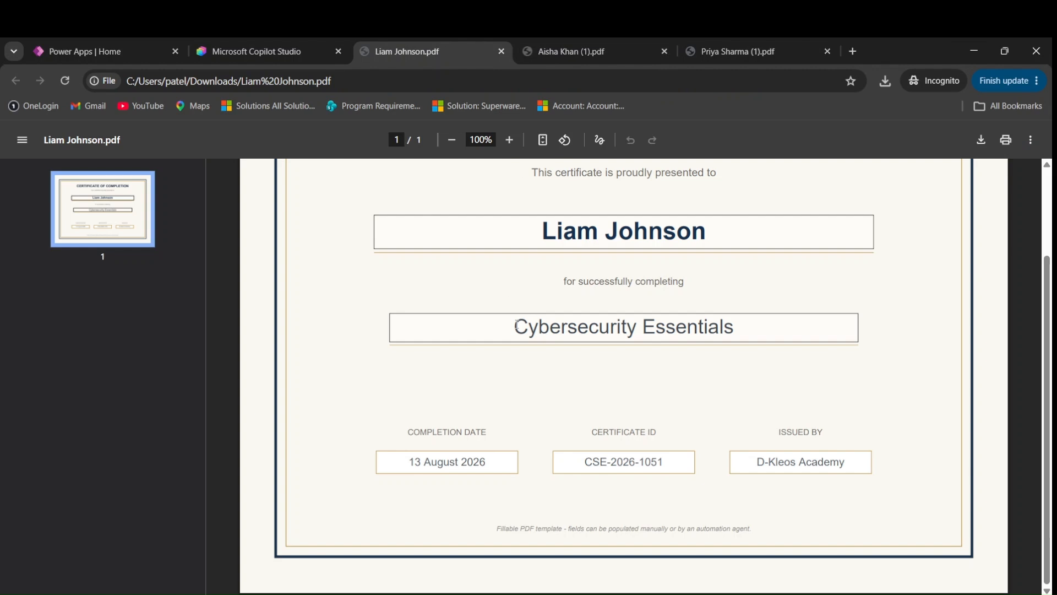
scroll(515, 326, up, 1)
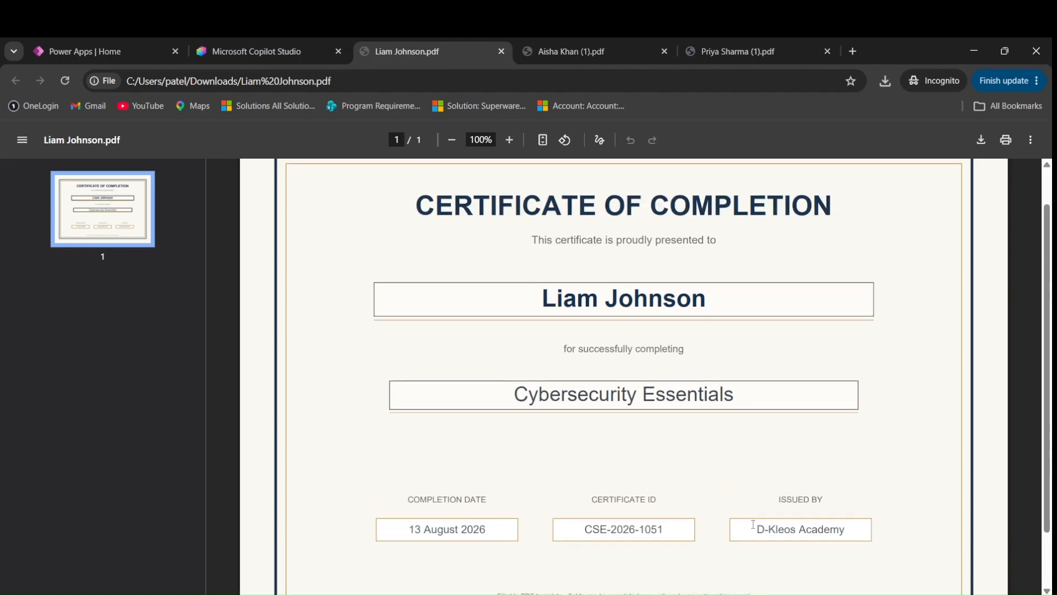
click(234, 40)
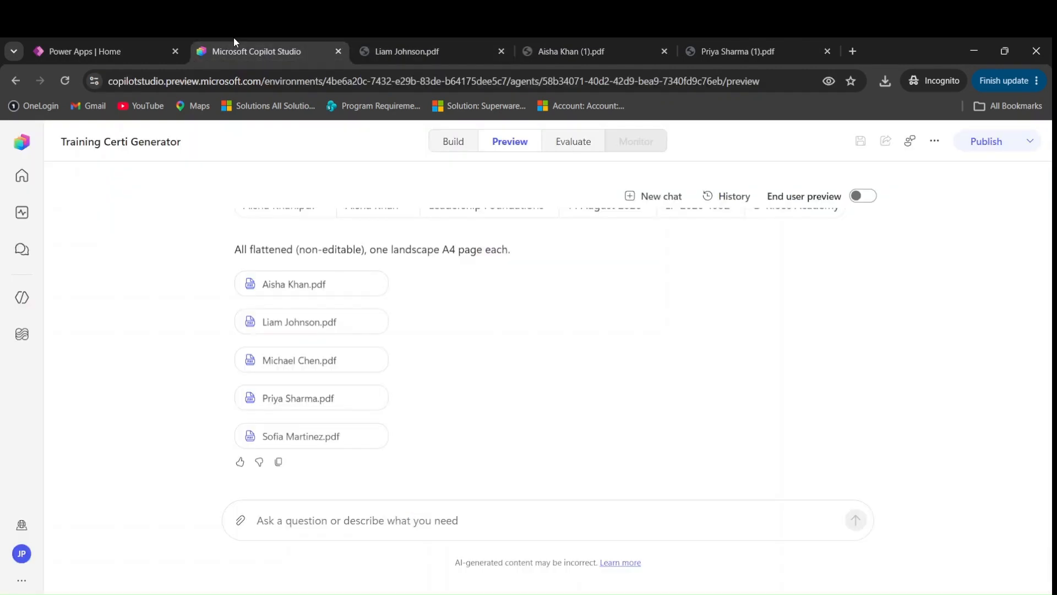
Reopen the Workplace Safety Training certificate and scroll through the five-certificate summary table
click(292, 400)
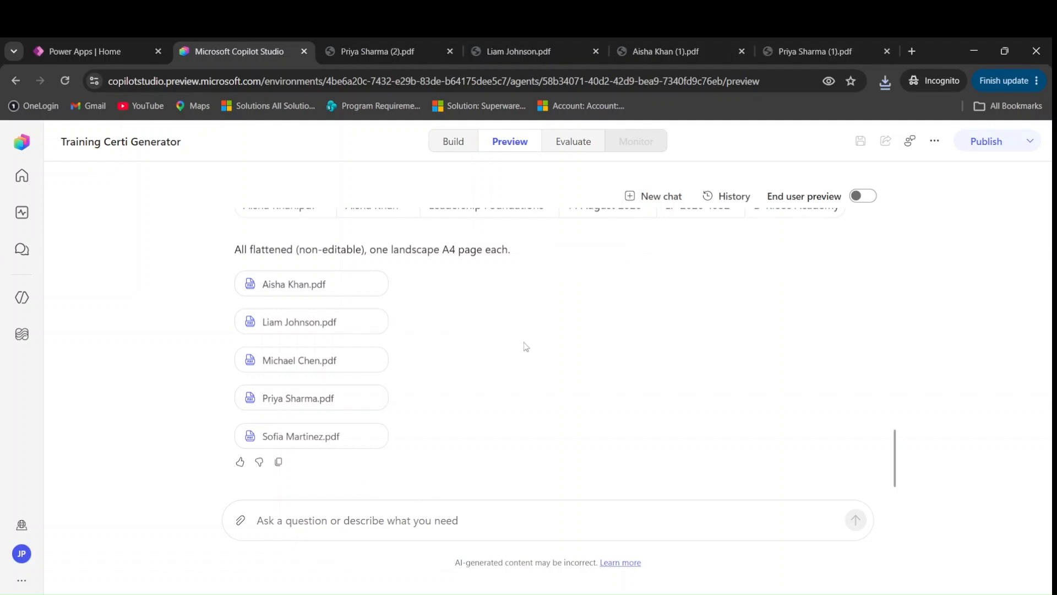
scroll(471, 460, up, 5)
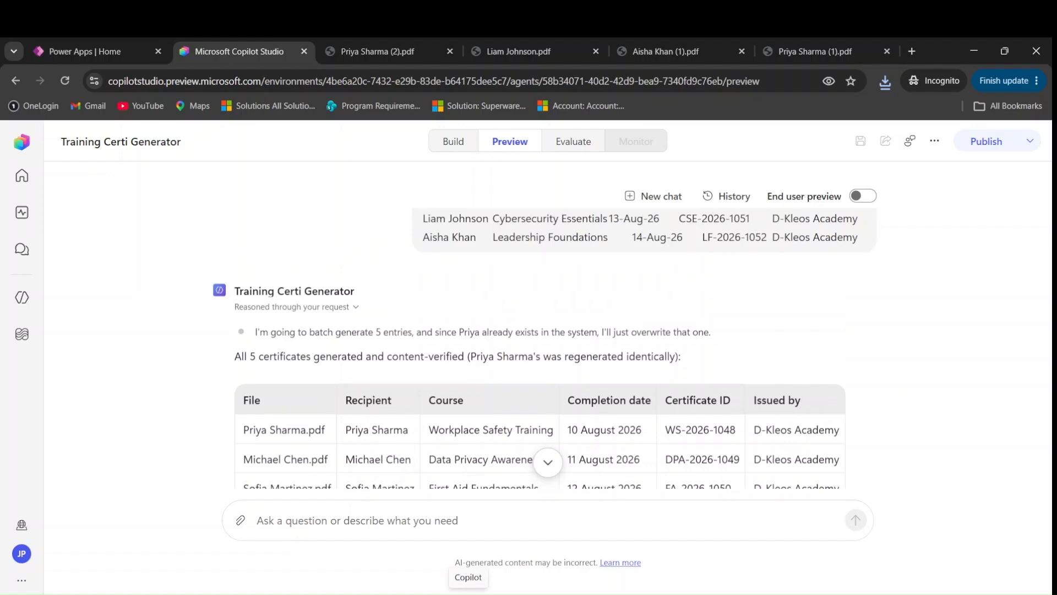
scroll(535, 283, down, 4)
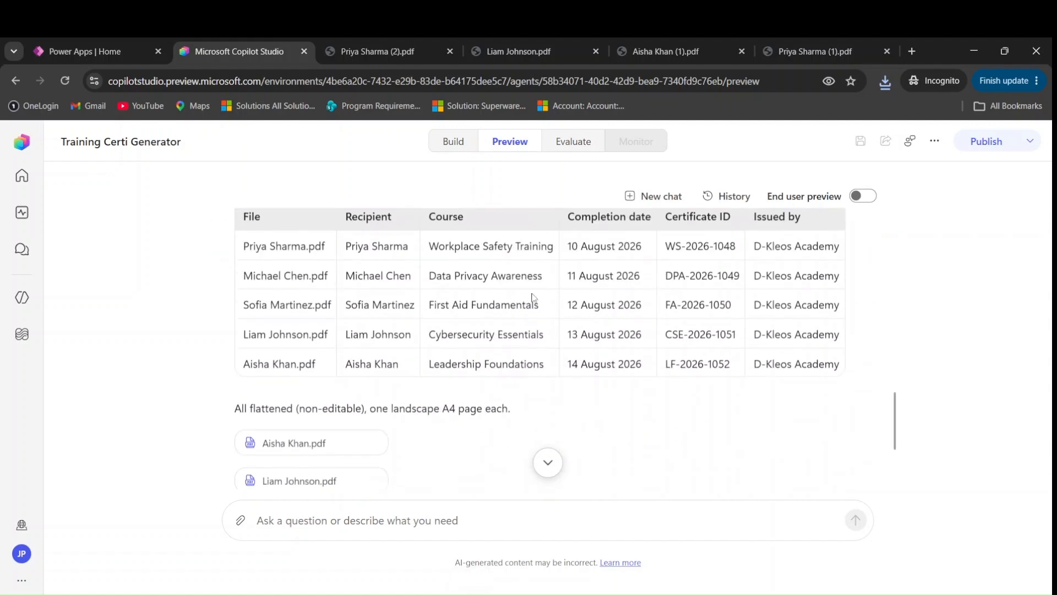